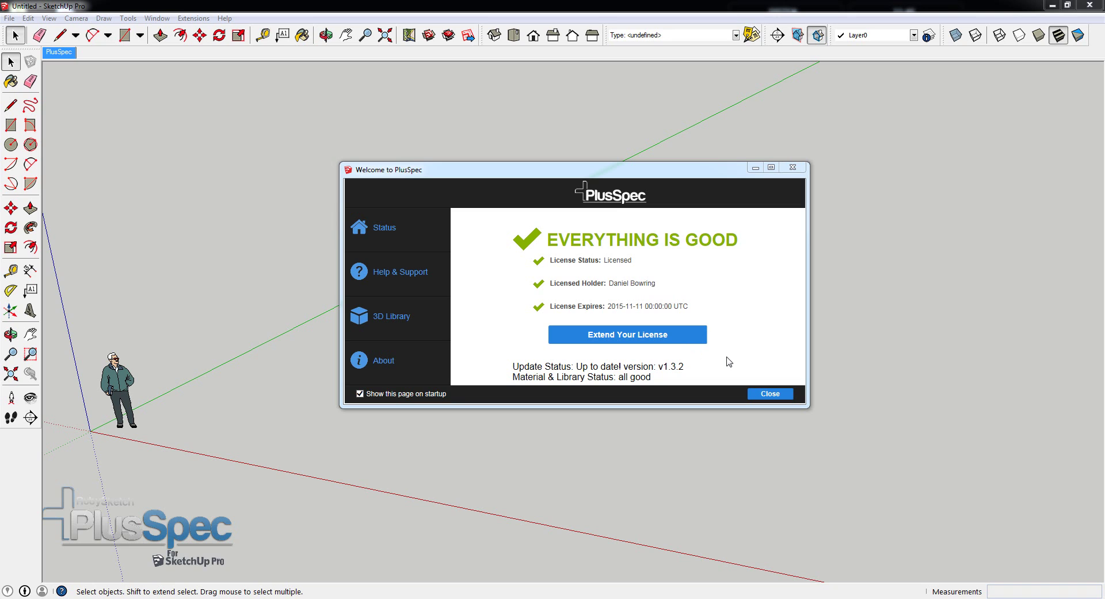
Close the PlusSpec welcome screen and open the Wall Tool with 2740mm high, 2100mm header Brick Veneer settings.
left_click(759, 394)
left_click(374, 85)
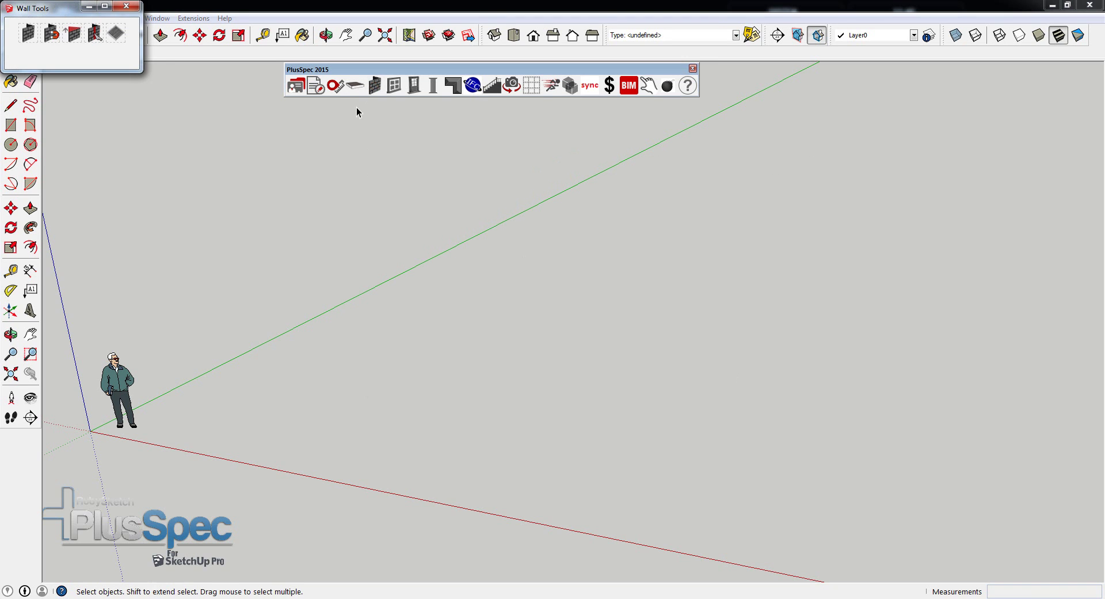
left_click(27, 34)
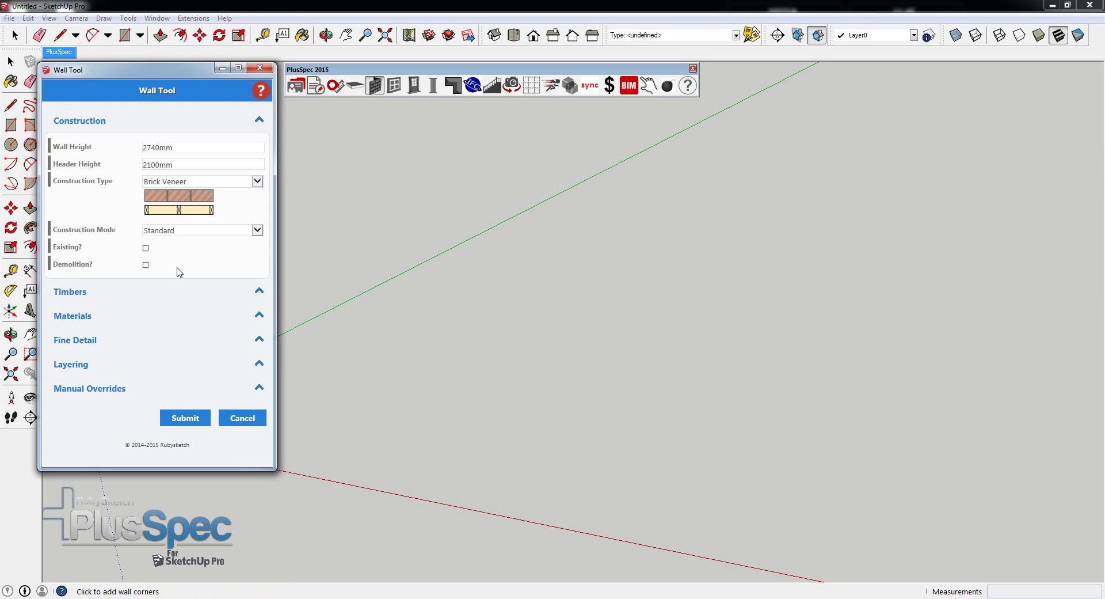
Accept the brick veneer settings and draw the first walls: 6764, 1163, 4866 and 4231mm.
left_click(184, 419)
left_click(625, 486)
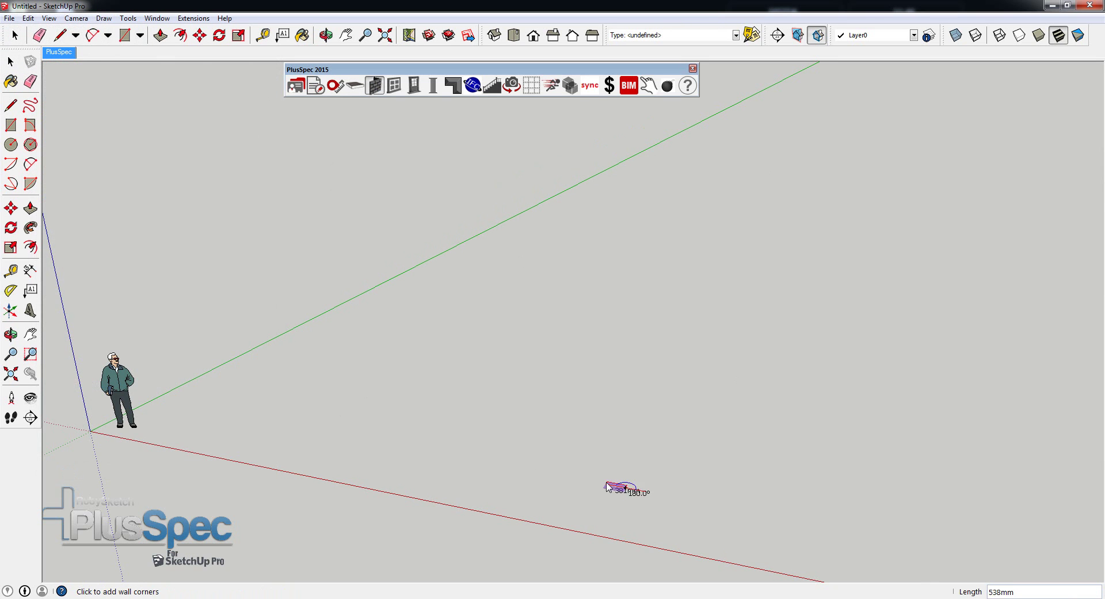
left_click(314, 431)
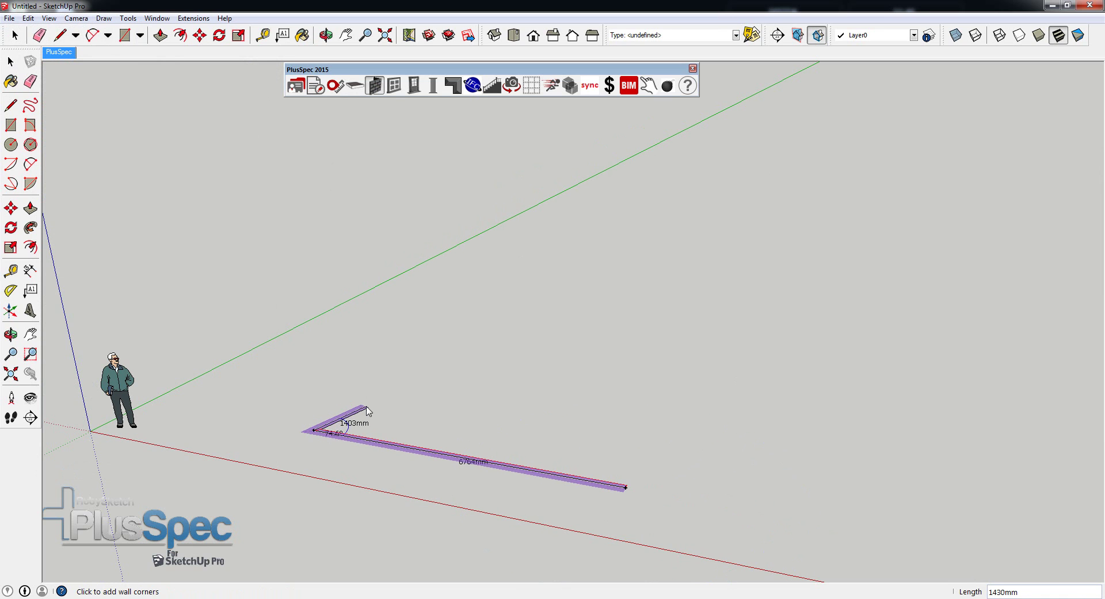
left_click(366, 394)
left_click(321, 389)
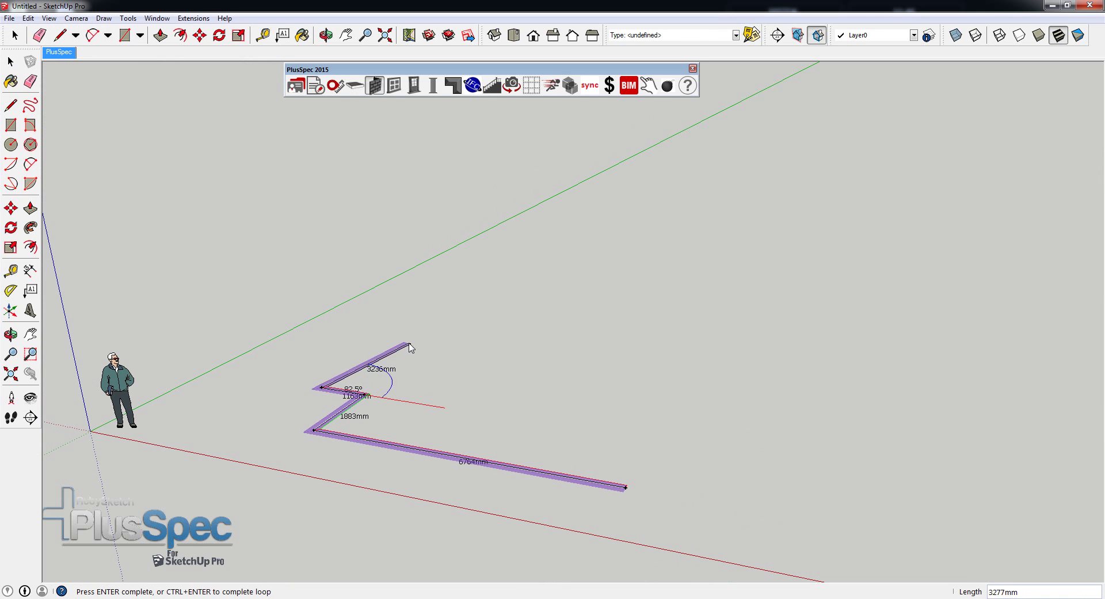
left_click(425, 321)
left_click(564, 339)
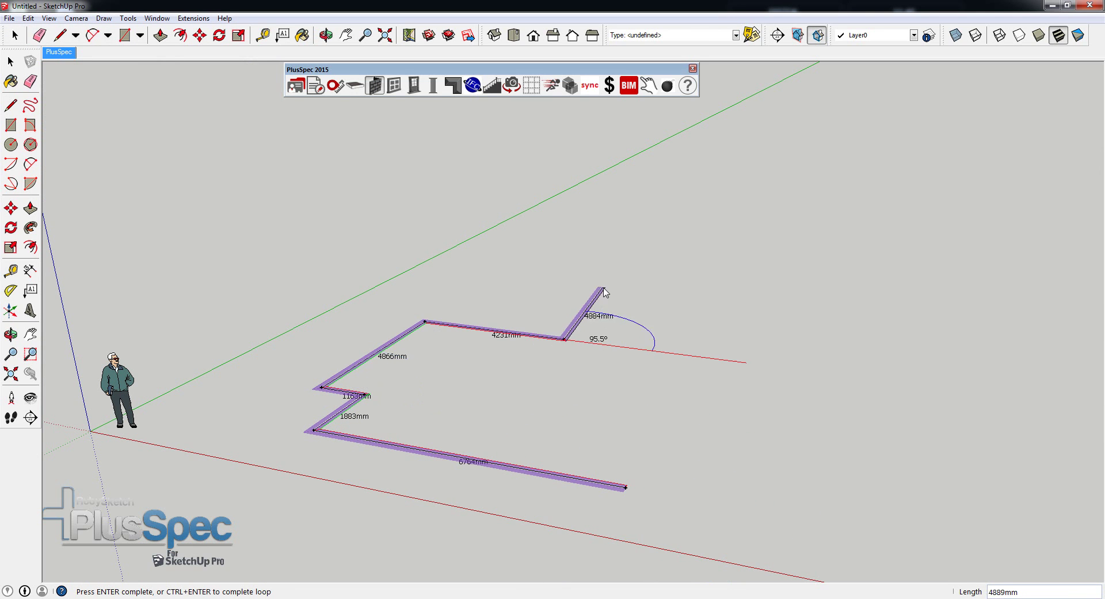
Continue with walls of 11451, 7567, 13143, 2423 and 3439mm, closing the loop at the start corner.
left_click(665, 241)
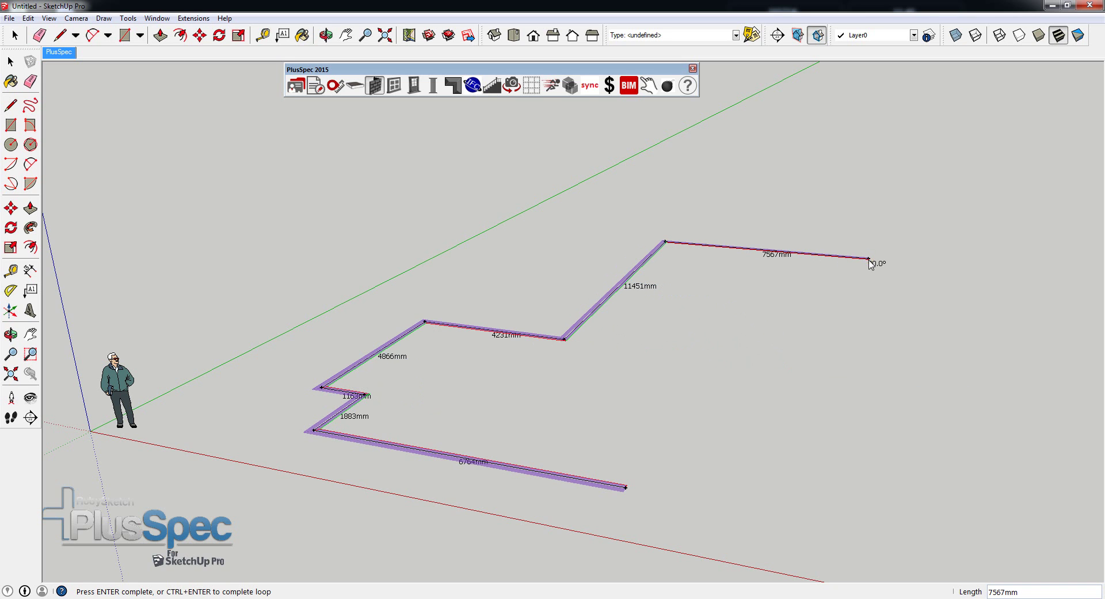
left_click(870, 259)
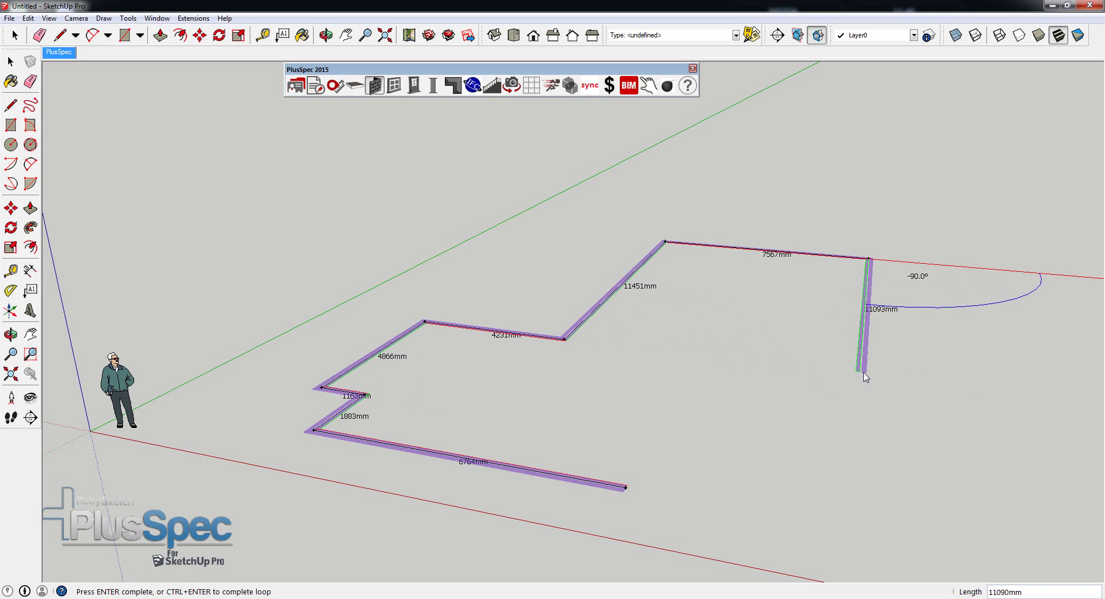
left_click(858, 404)
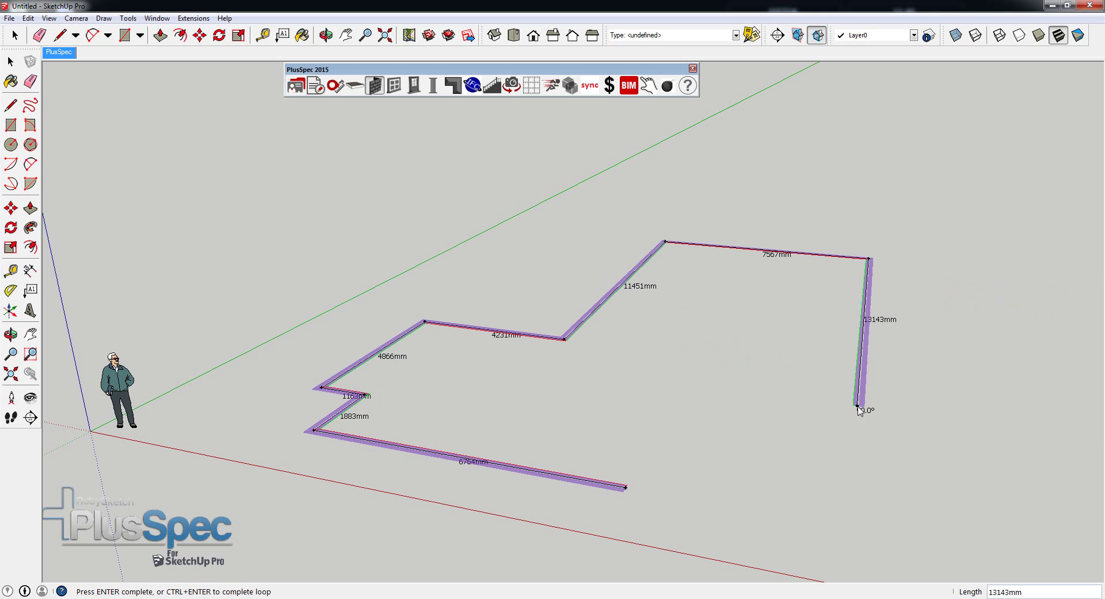
left_click(747, 391)
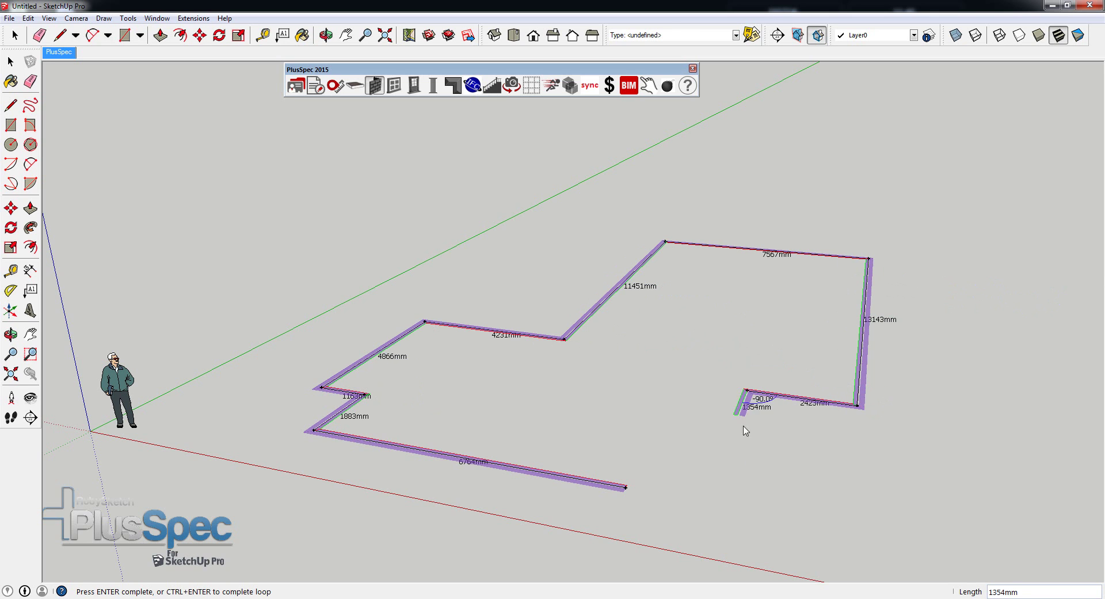
left_click(721, 458)
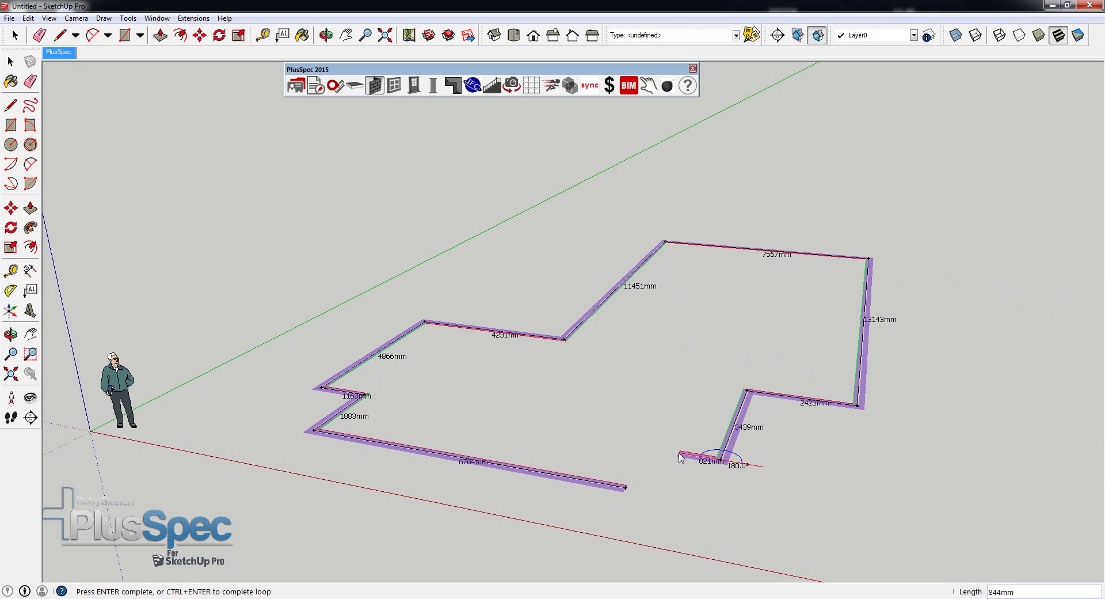
left_click(626, 488)
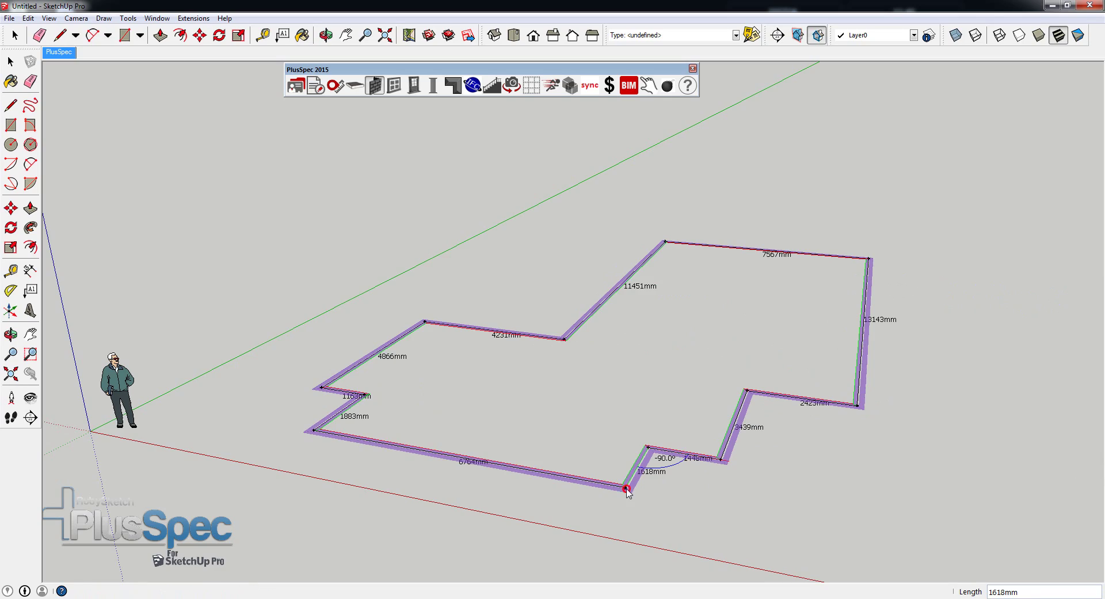
middle_click_drag(620, 458, 343, 378)
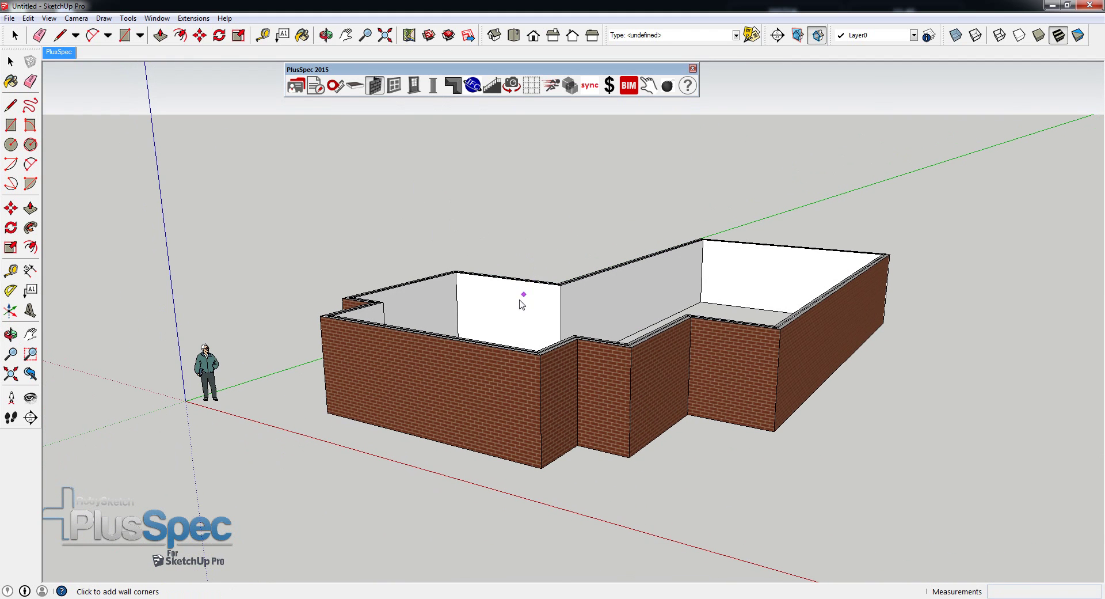
Select the long front brick wall and accept the Window Tool settings.
scroll(507, 316, "up", 2)
middle_click_drag(498, 323, 875, 282)
scroll(740, 323, "up", 3)
left_click(717, 329)
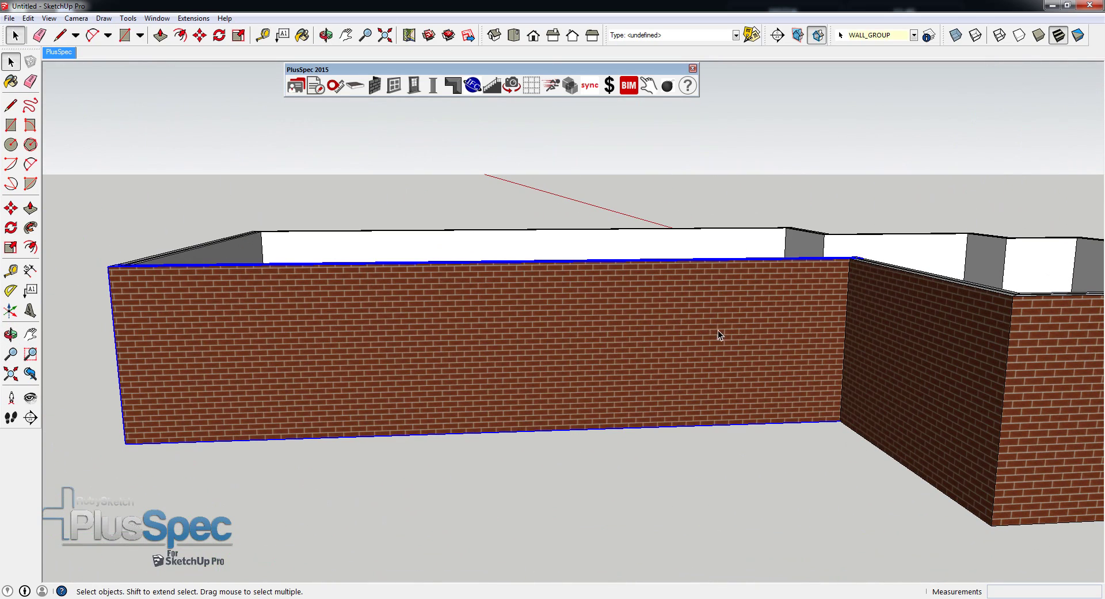
left_click(316, 86)
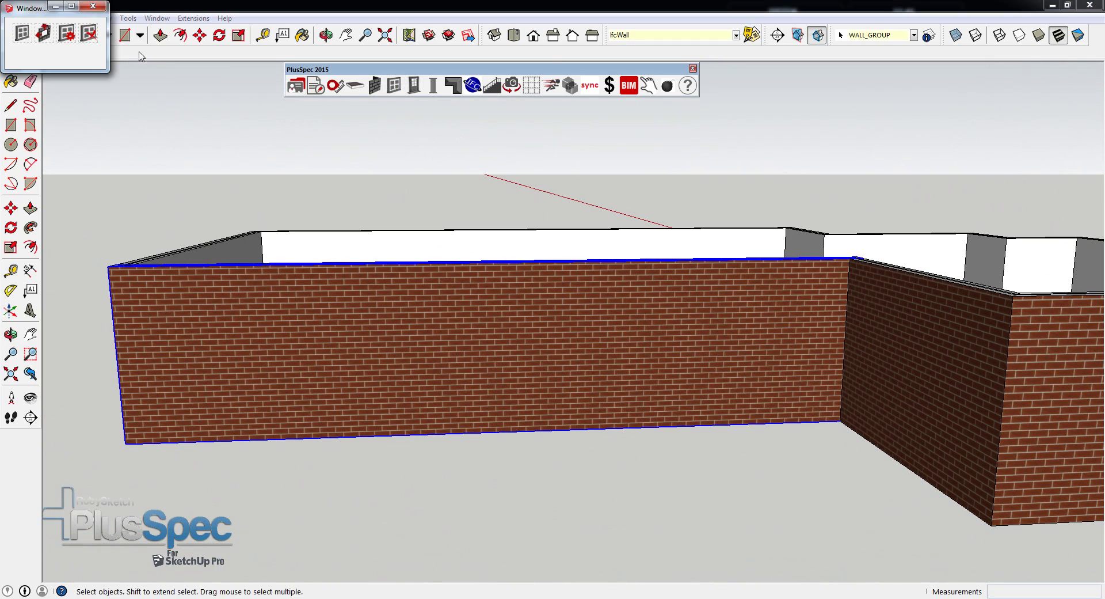
left_click(21, 36)
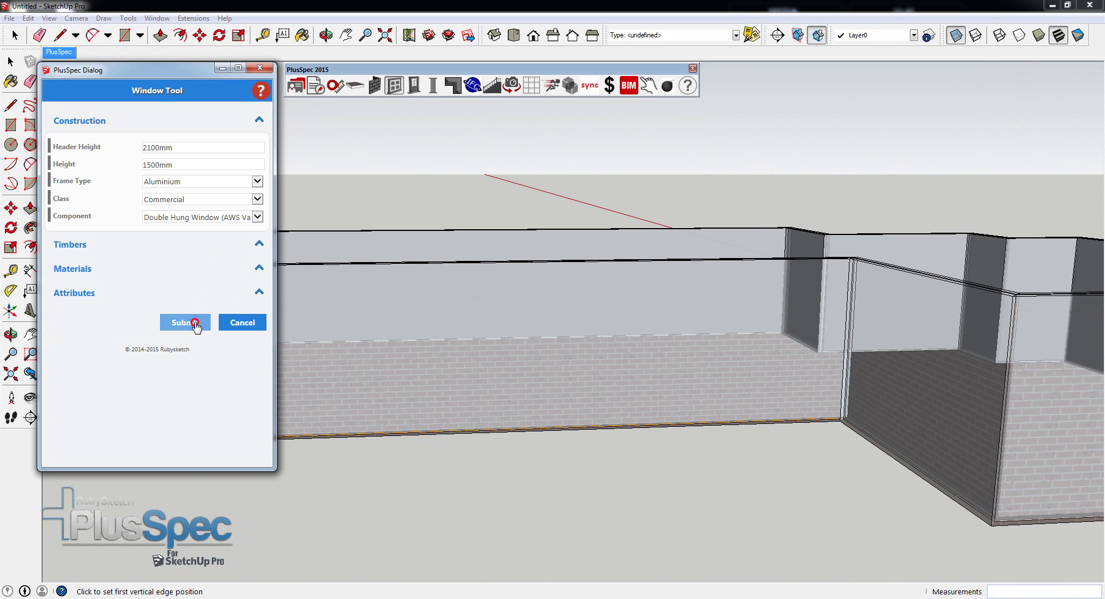
left_click(194, 321)
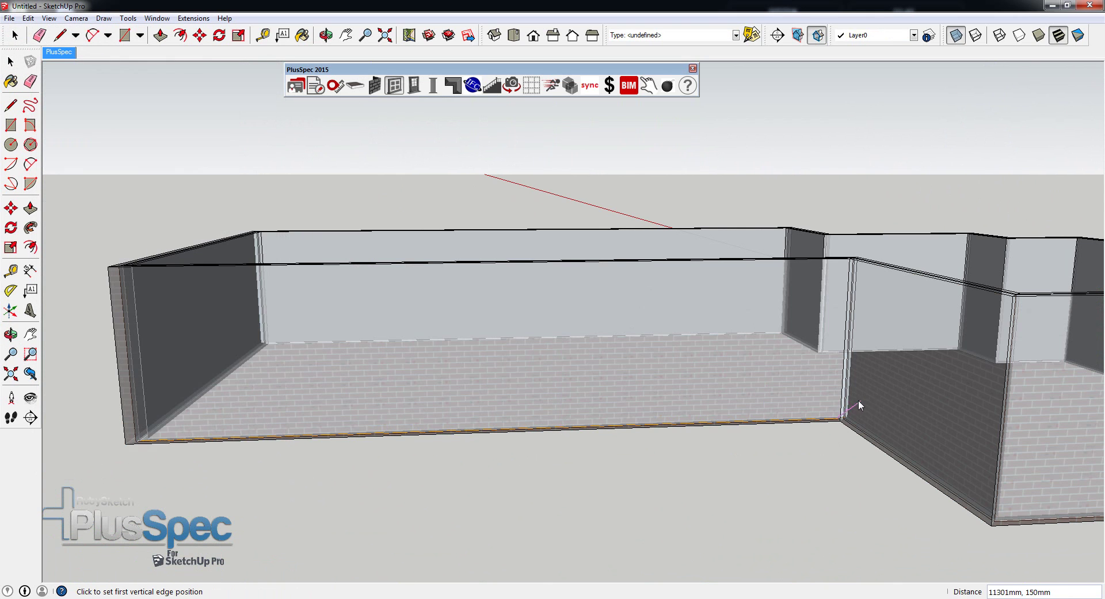
Place the narrow single window on the front wall.
scroll(806, 415, "up", 4)
left_click(785, 423)
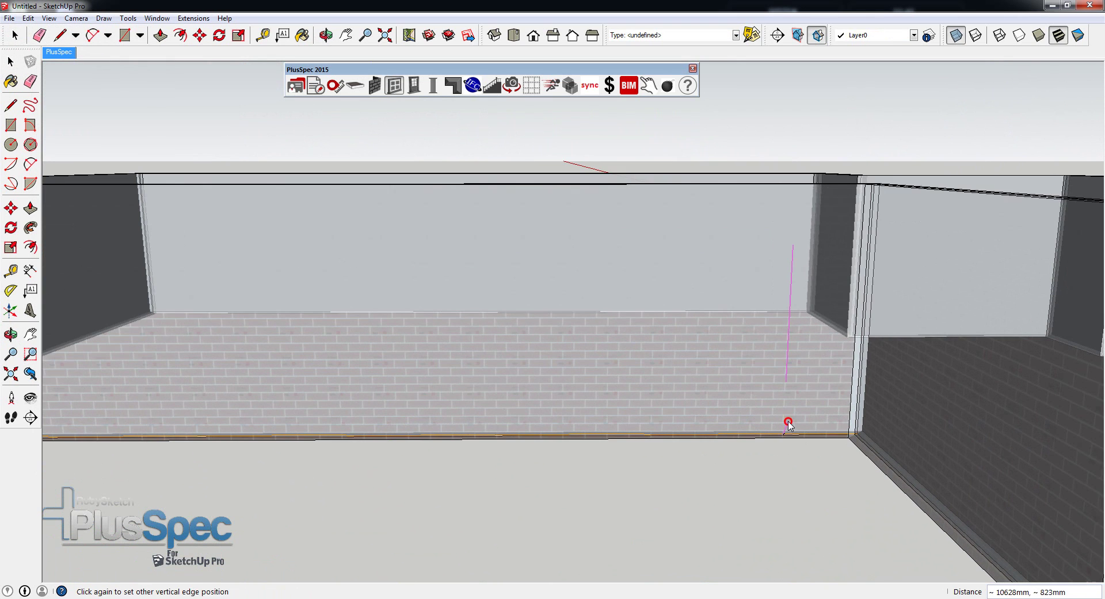
left_click(739, 423)
scroll(794, 249, "up", 3)
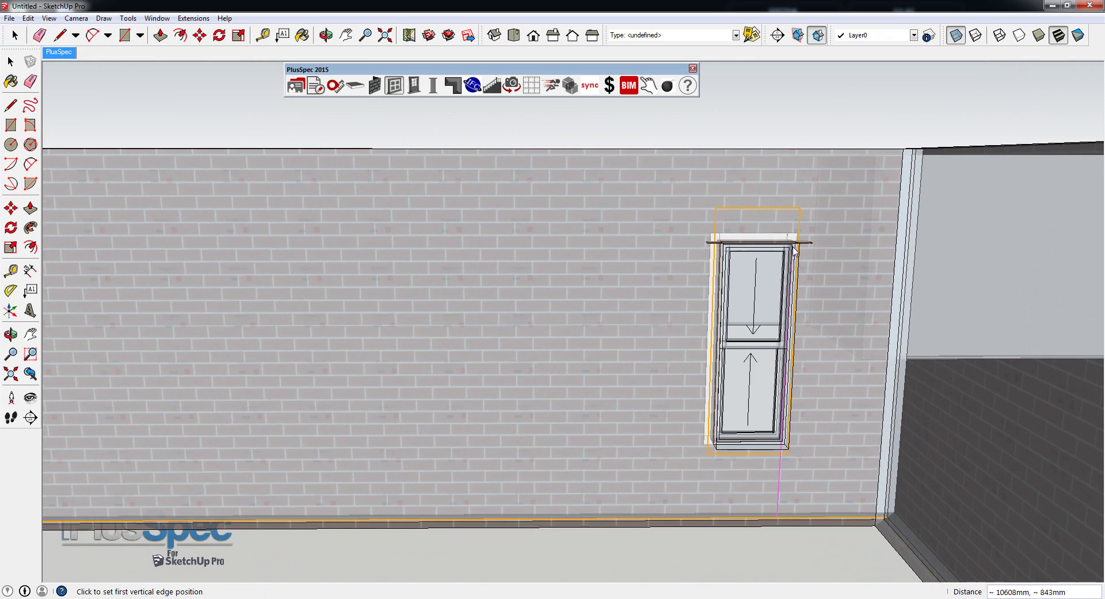
scroll(806, 245, "up", 2)
scroll(814, 241, "down", 5)
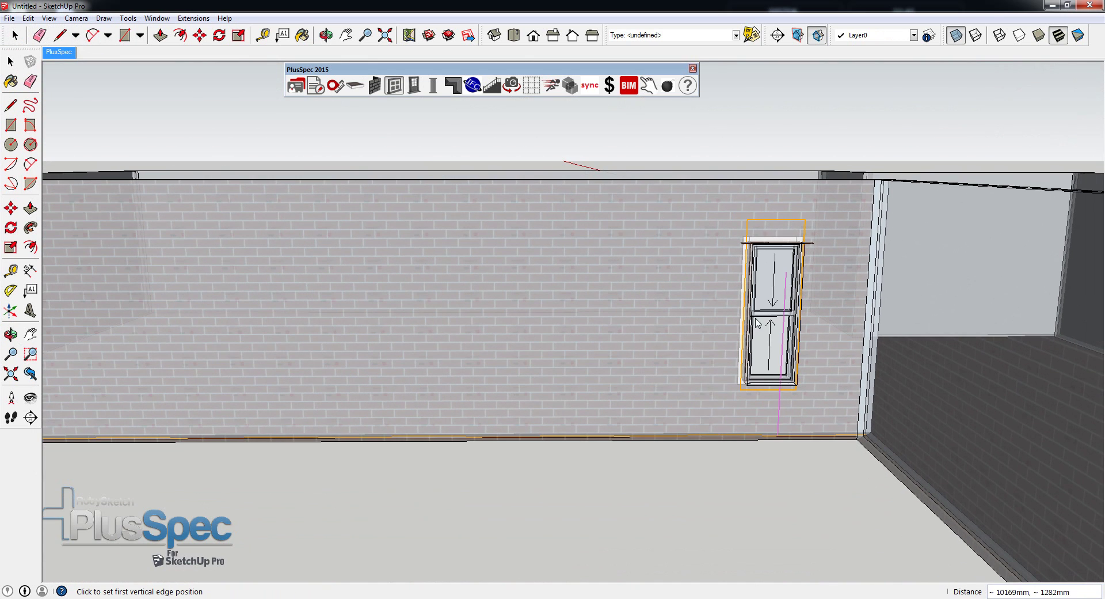
Add a double window and then a wide four-pane window along the same wall.
left_click(708, 410)
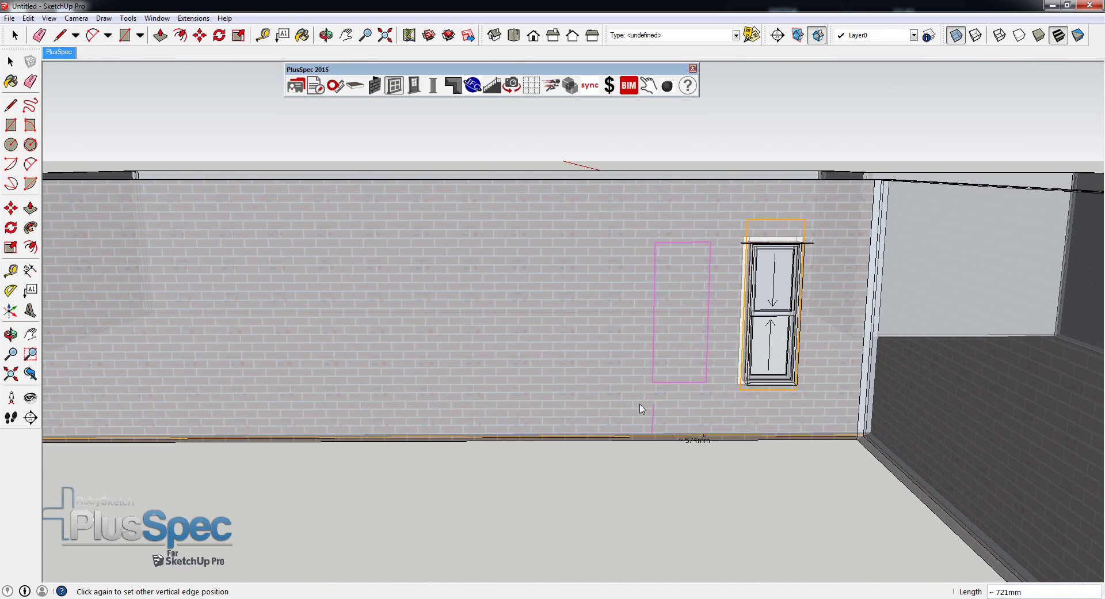
left_click(589, 410)
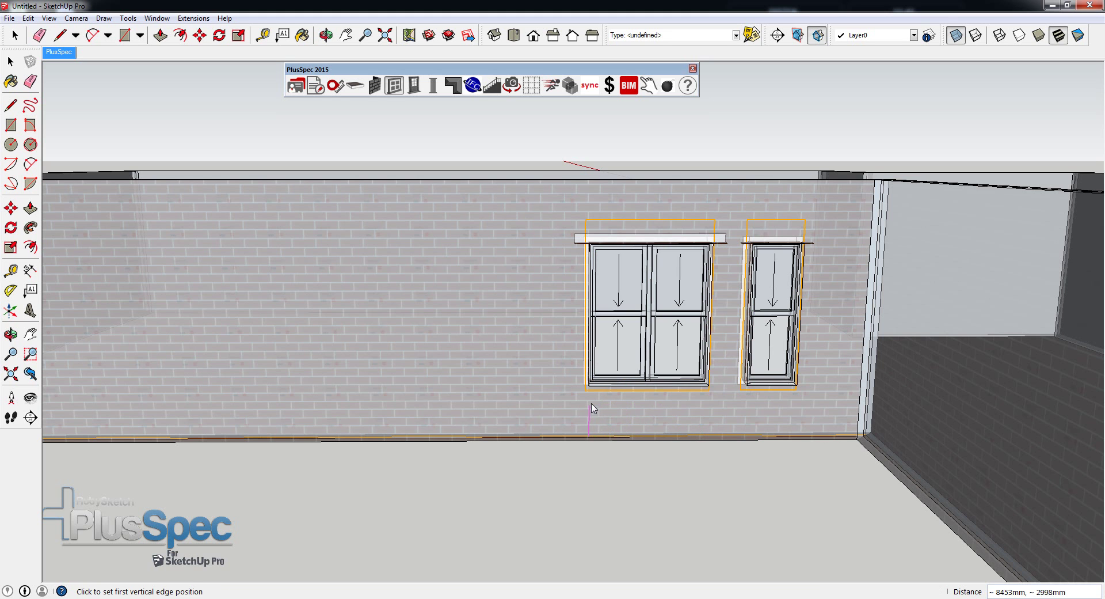
scroll(720, 244, "up", 3)
scroll(720, 245, "down", 5)
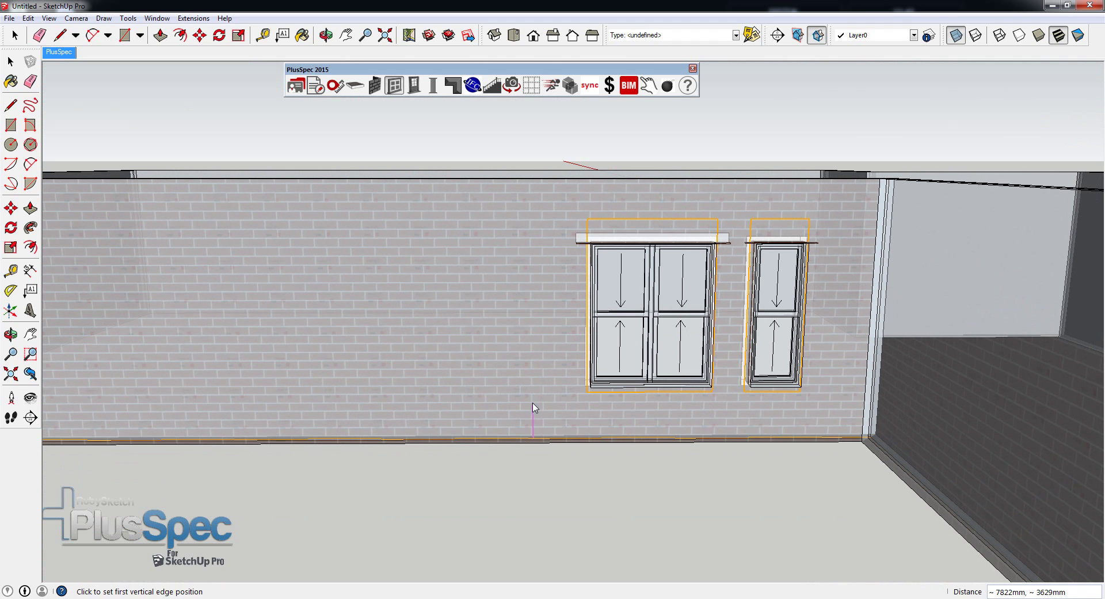
left_click(532, 408)
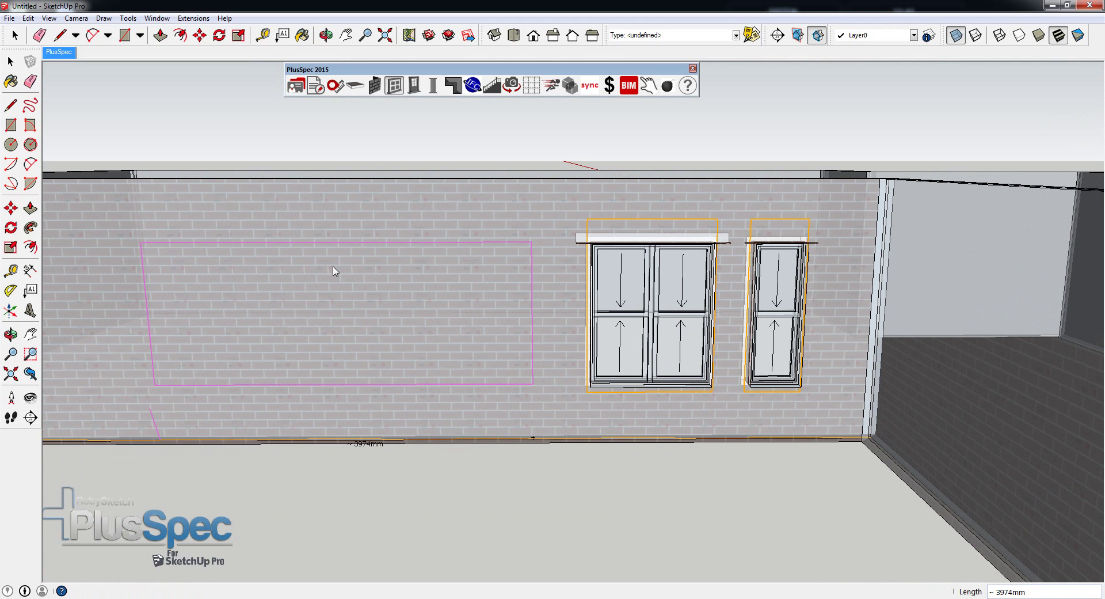
left_click(556, 241)
middle_click_drag(555, 240, 652, 278)
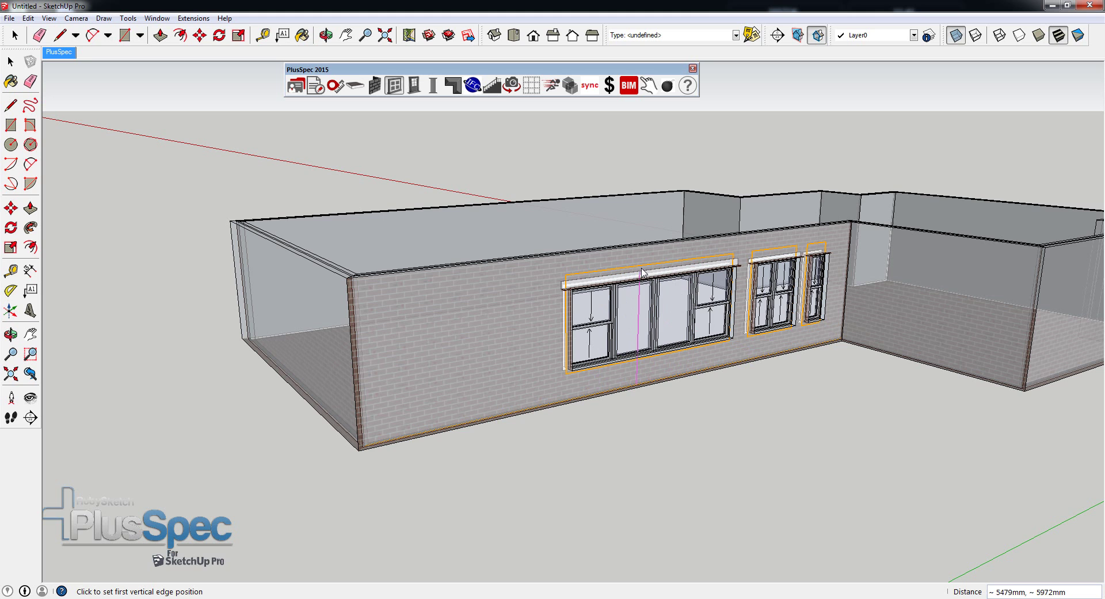
Finish placing windows and clear the wall selection.
key("space")
left_click(675, 402)
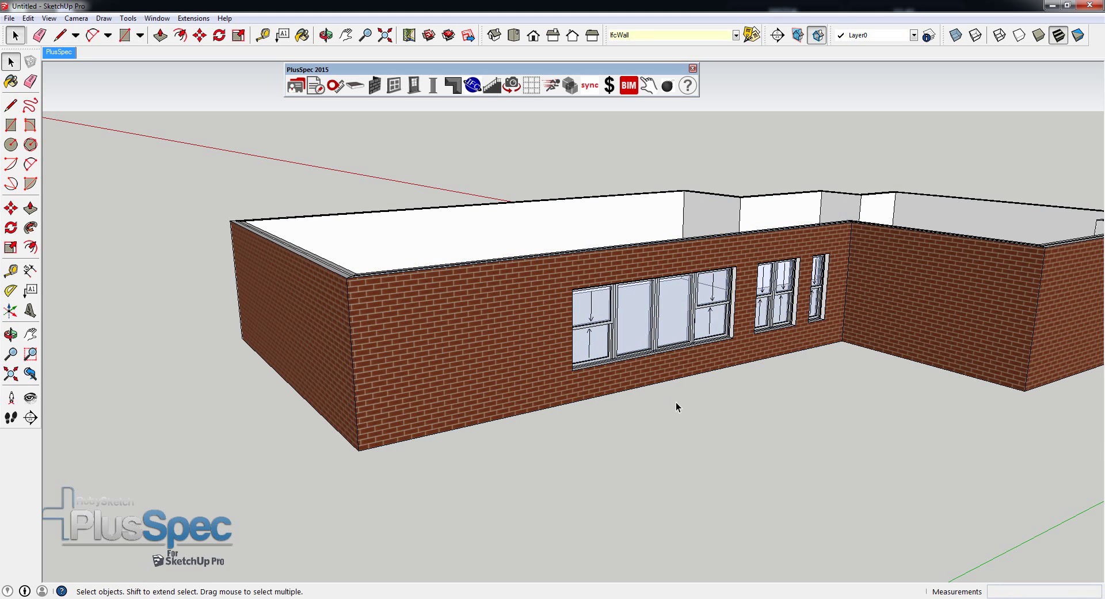
middle_click_drag(676, 402, 513, 327)
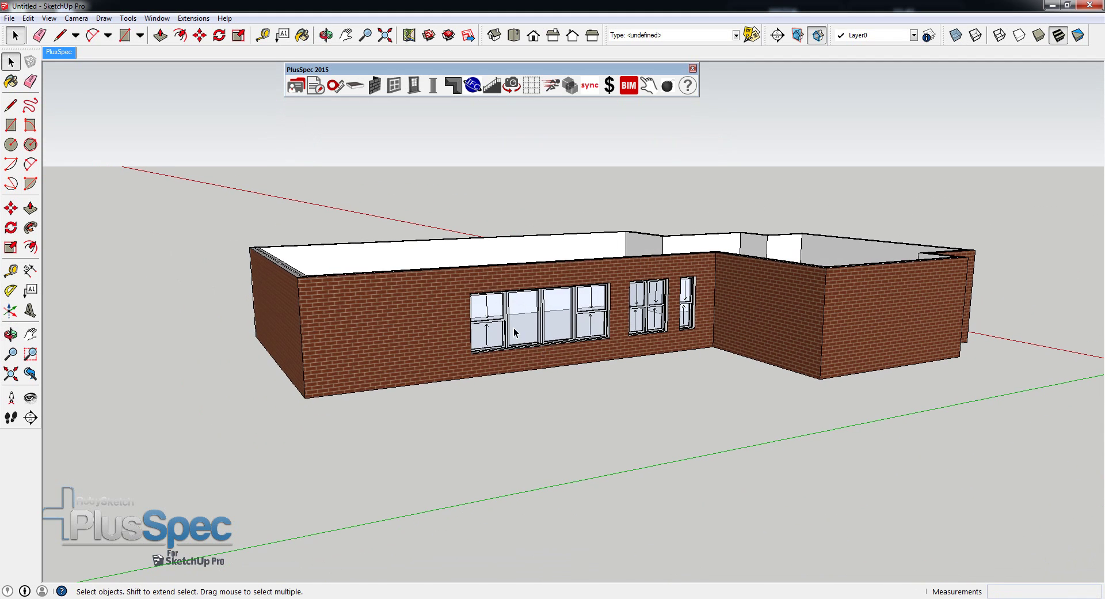
Open Roof from Walls settings for a 22.5 pitch roof with 600mm eaves and 90mm rafters.
right_click(471, 284)
mouse_move(509, 465)
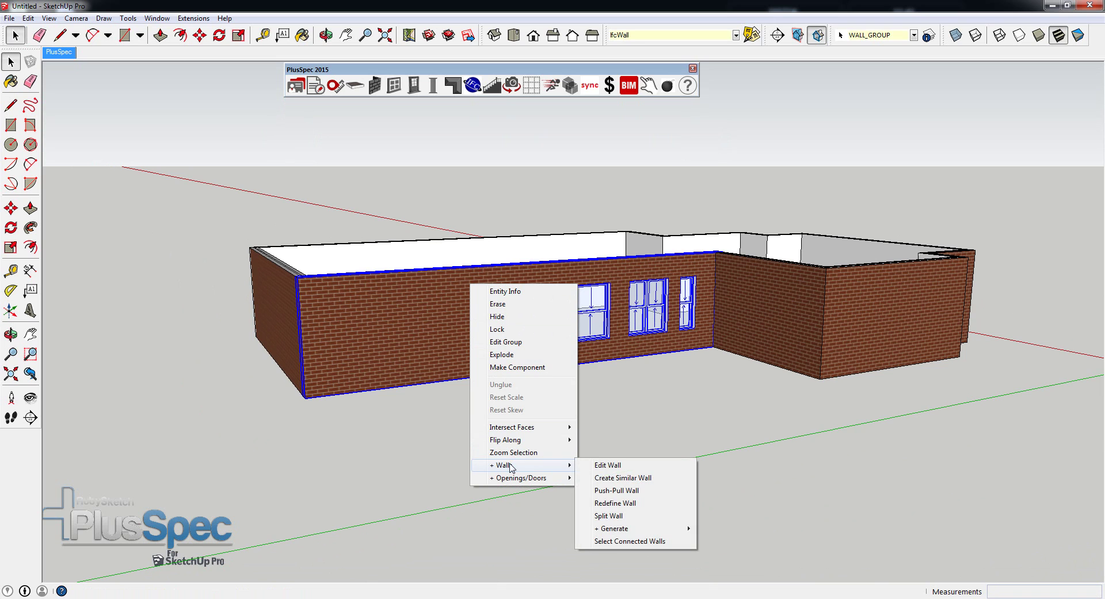
mouse_move(612, 529)
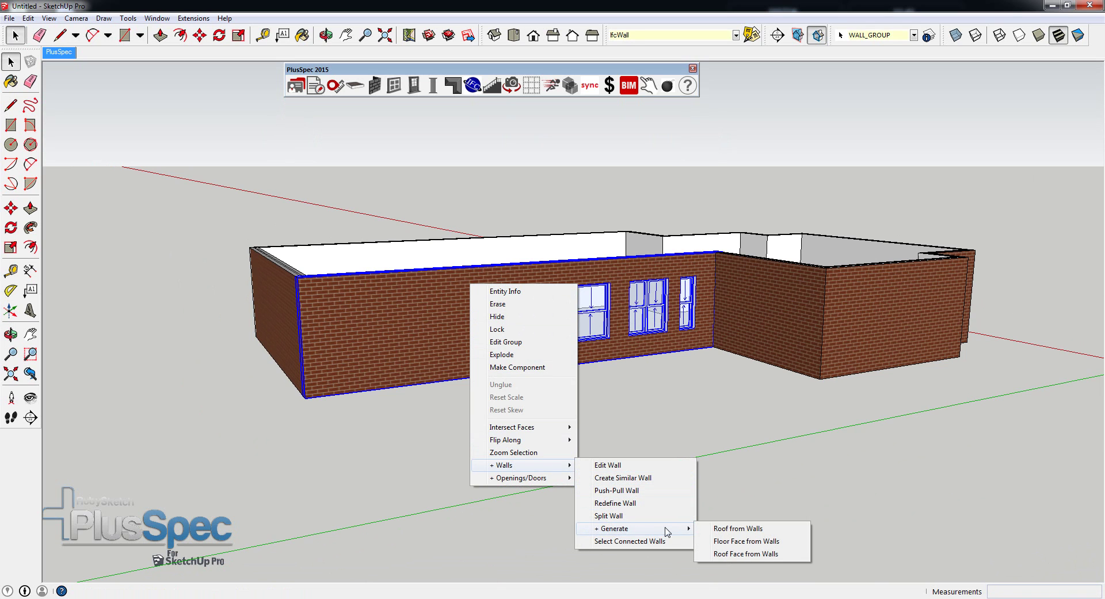
left_click(720, 528)
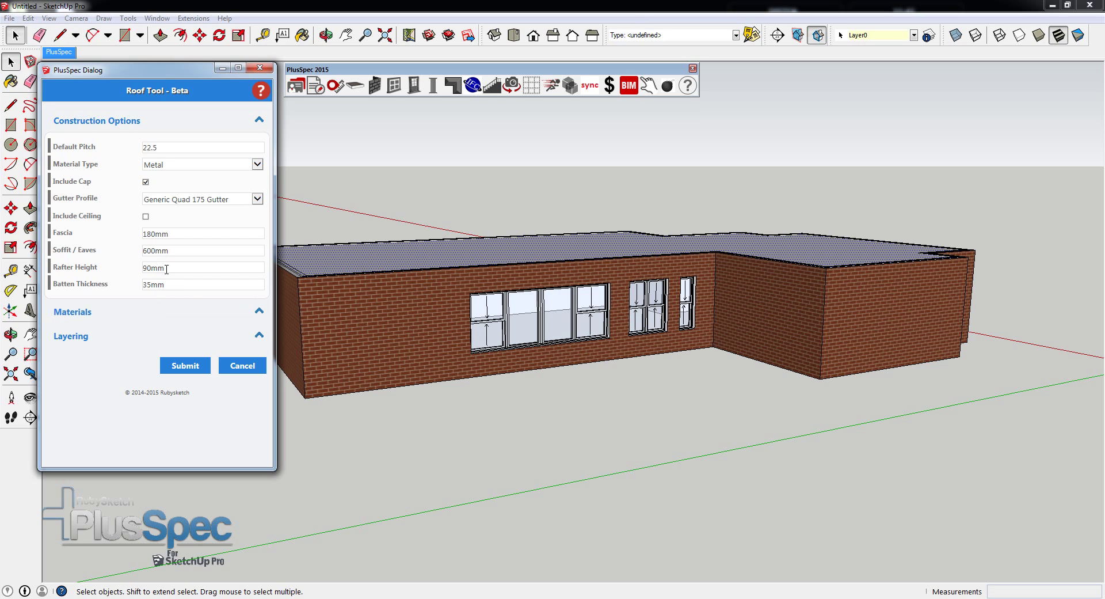
left_click_drag(157, 268, 145, 269)
Generate the hip roof, then create the full Scene Set All of plans, elevations and sections.
left_click(185, 366)
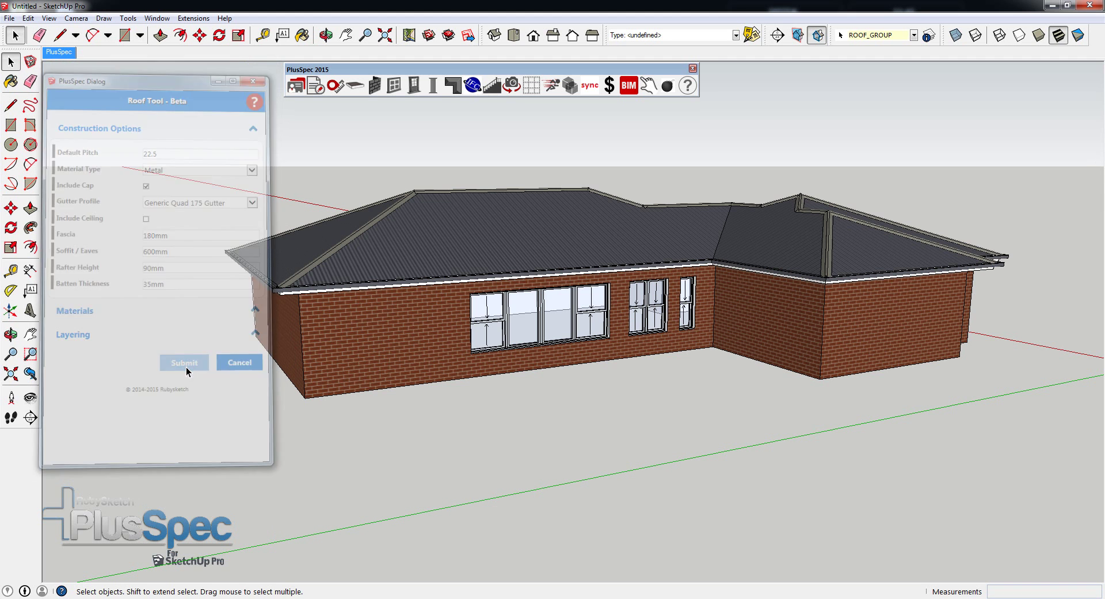
middle_click_drag(345, 320, 1011, 355)
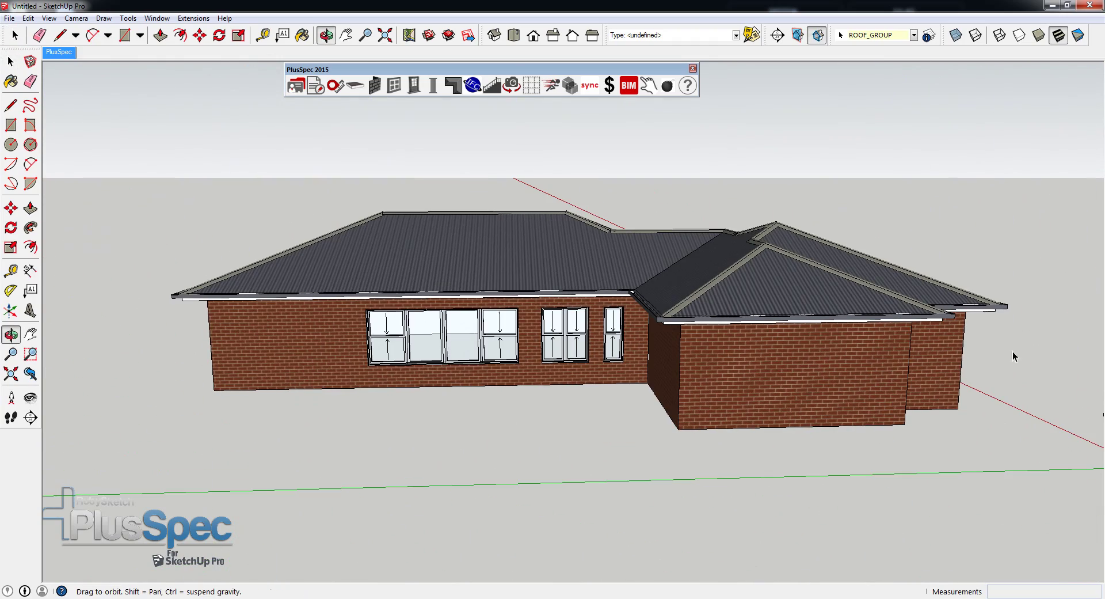
left_click(518, 87)
left_click(531, 315)
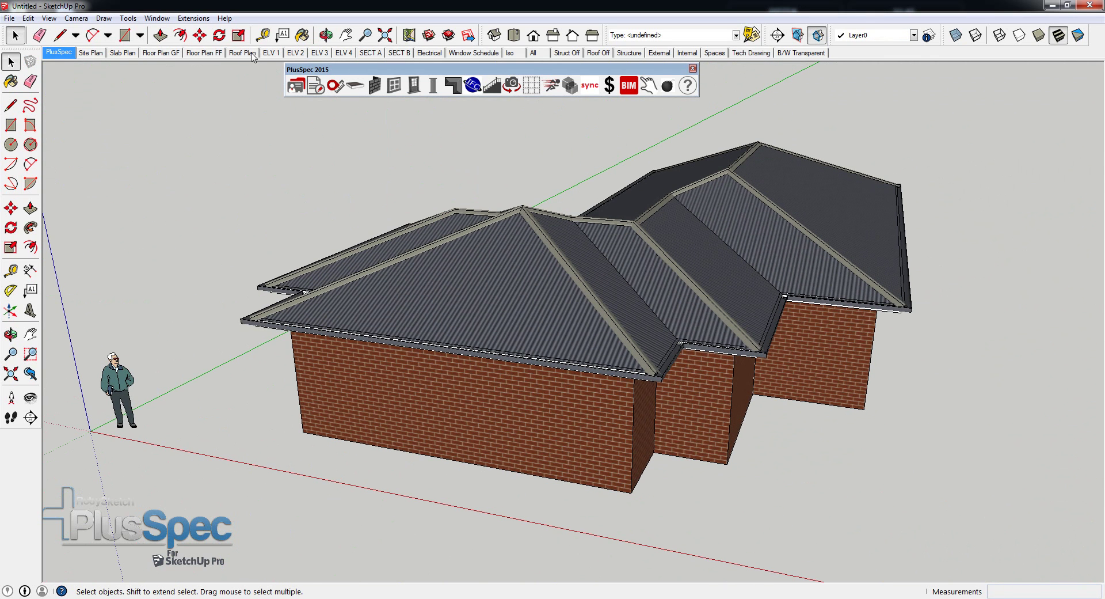
Review elevations ELV 1 to ELV 4, then return to the All scene.
left_click(270, 52)
left_click(295, 52)
left_click(319, 53)
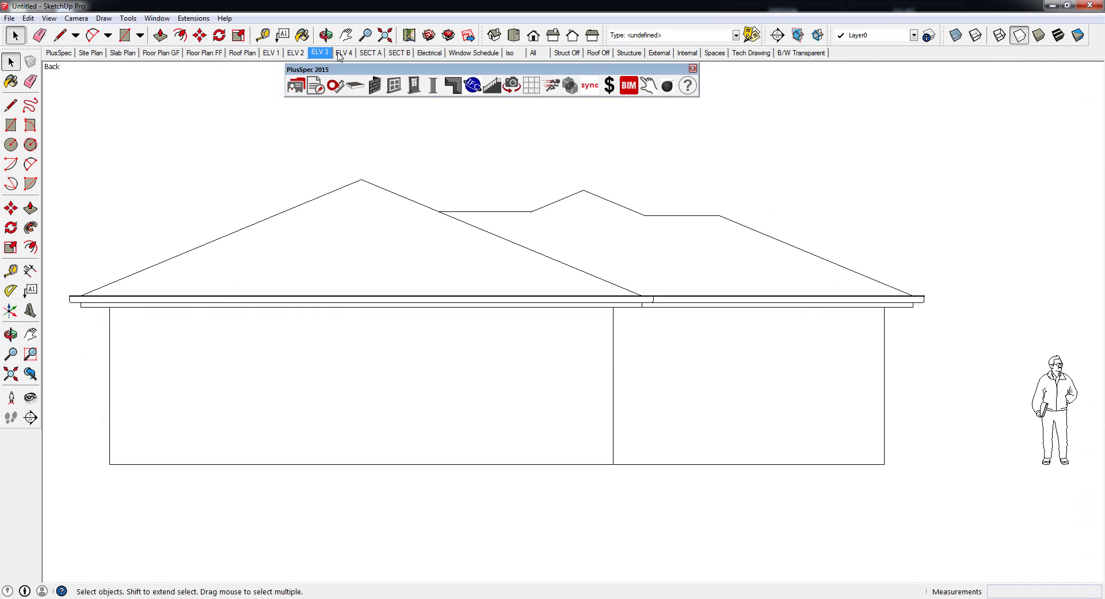
left_click(341, 54)
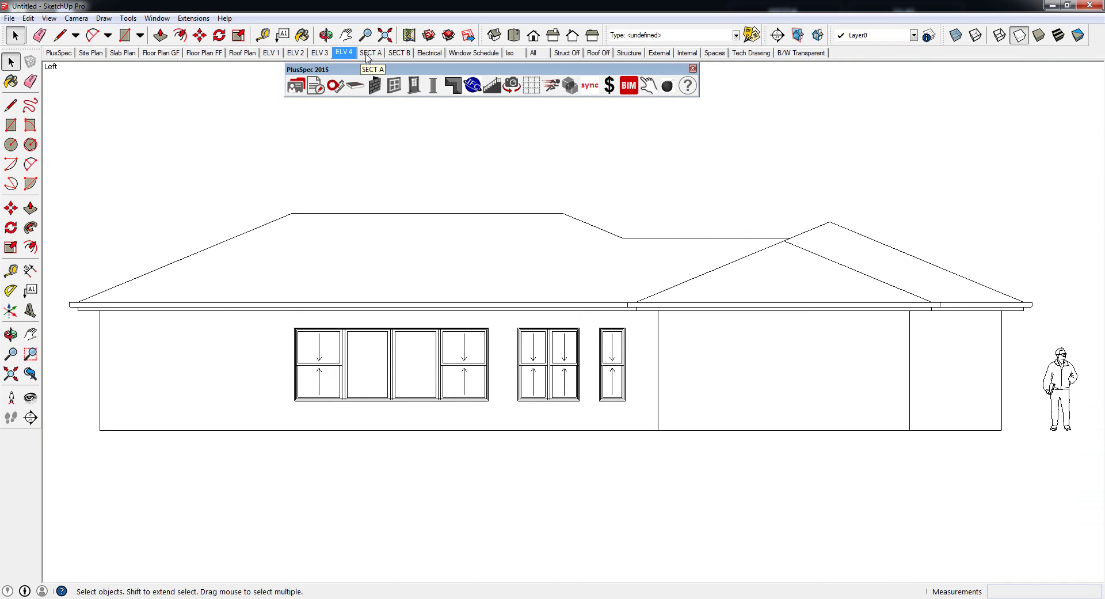
left_click(533, 53)
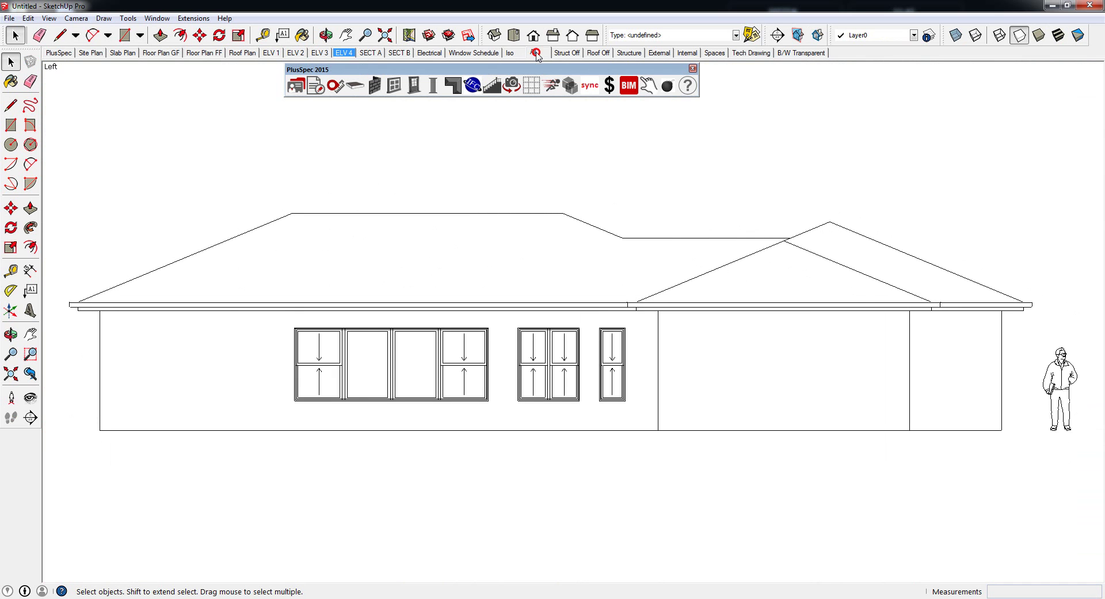
middle_click_drag(601, 177, 486, 196)
middle_click_drag(444, 373, 441, 455)
left_click(624, 55)
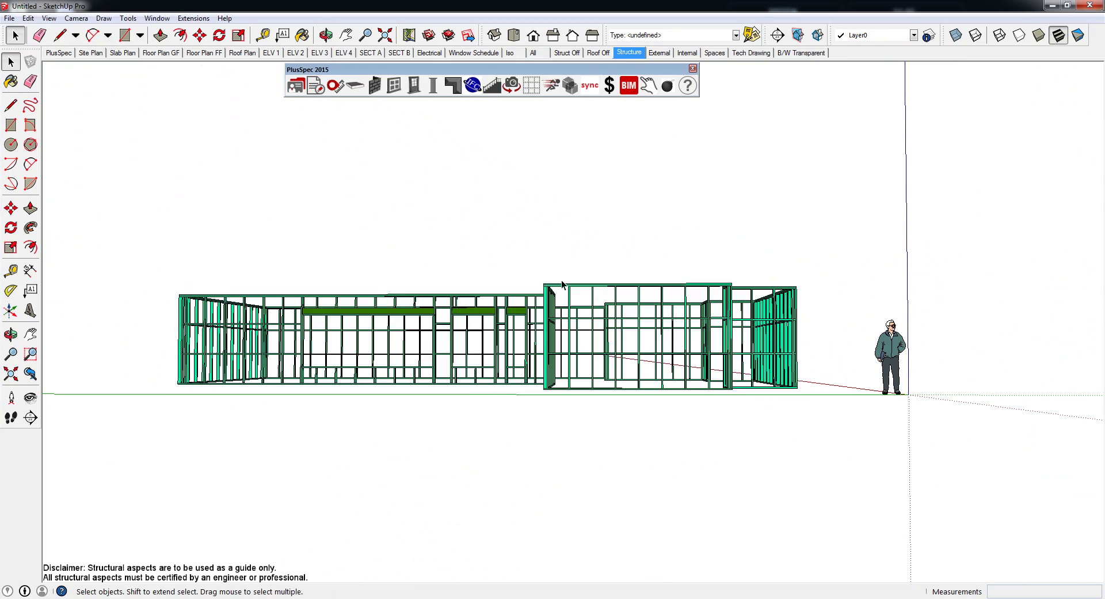
middle_click_drag(576, 374, 533, 339)
scroll(533, 339, "up", 5)
scroll(521, 344, "up", 8)
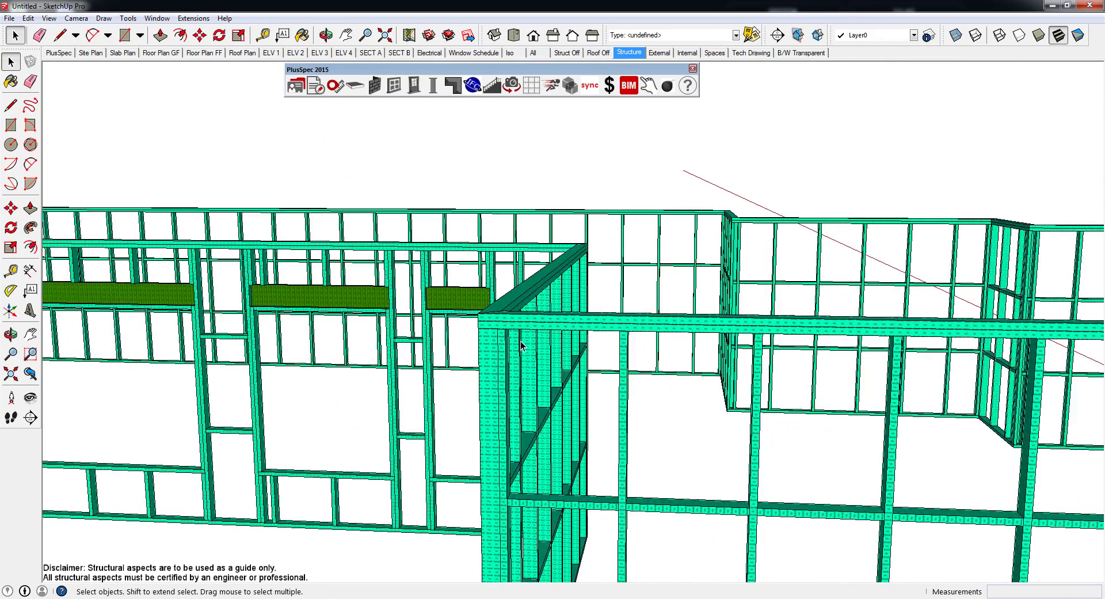
scroll(517, 348, "down", 4)
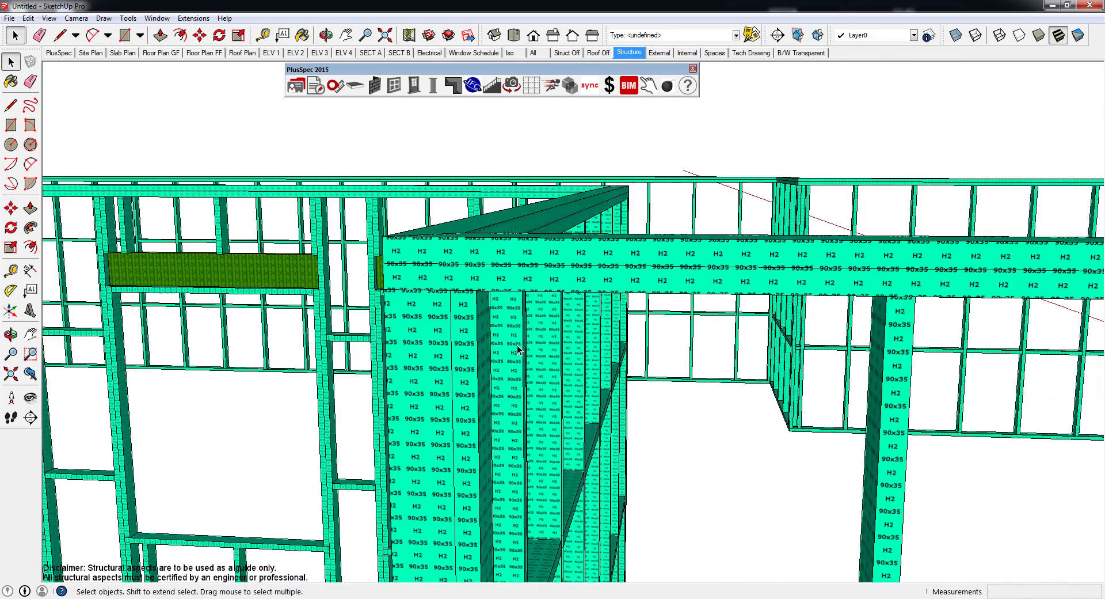
scroll(521, 325, "down", 6)
scroll(521, 325, "down", 4)
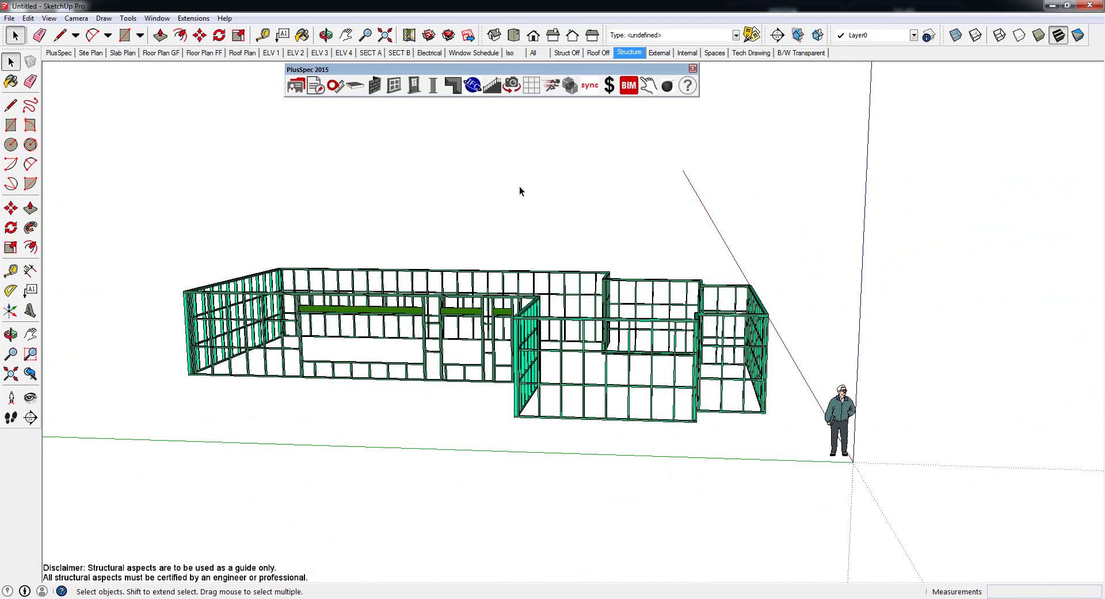
left_click(533, 52)
middle_click_drag(469, 210, 664, 244)
Enter the roof group to look at the roof, then exit the group.
scroll(633, 243, "down", 3)
left_click(518, 230)
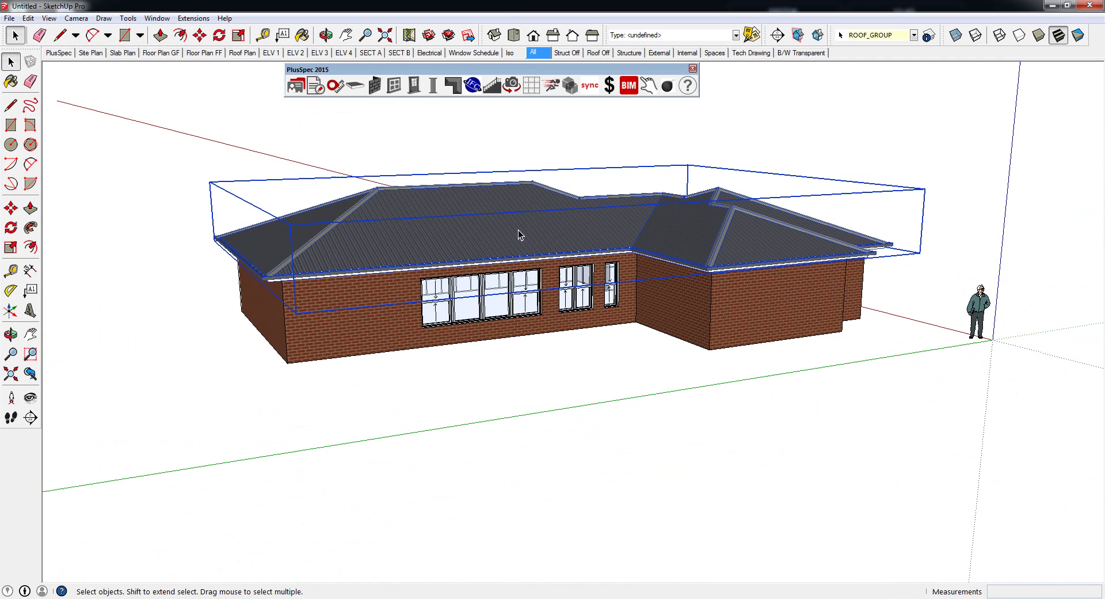
double_click(517, 229)
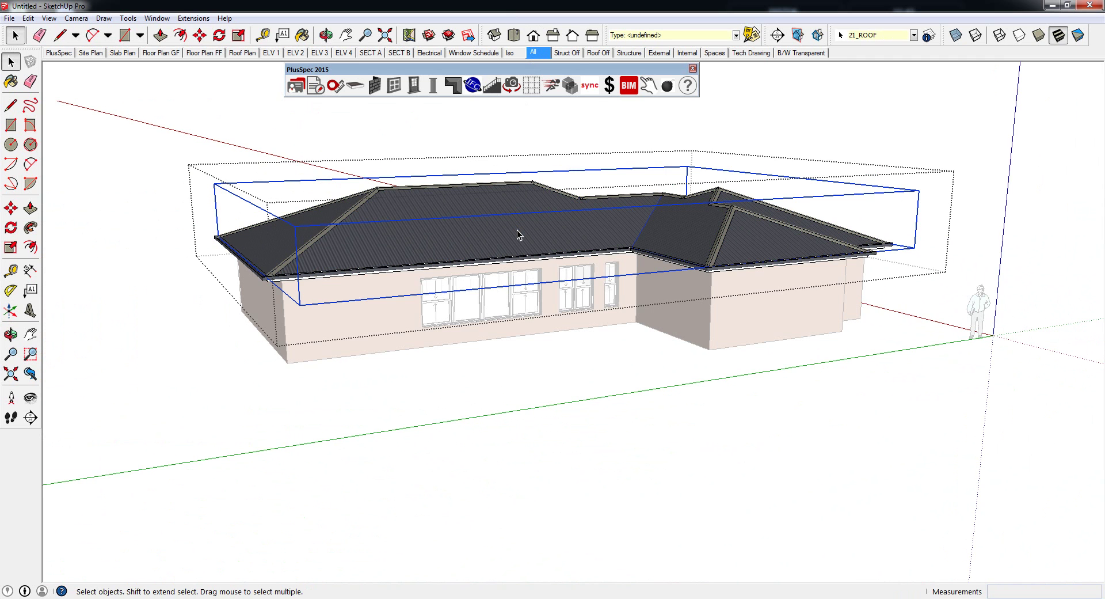
middle_click_drag(510, 229, 556, 248)
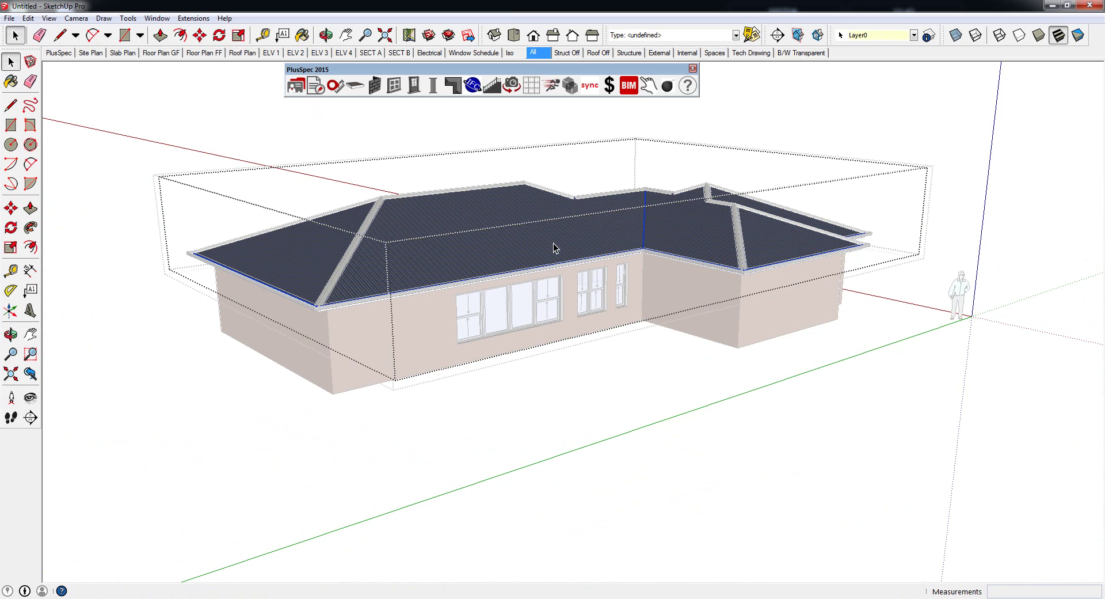
left_click(171, 379)
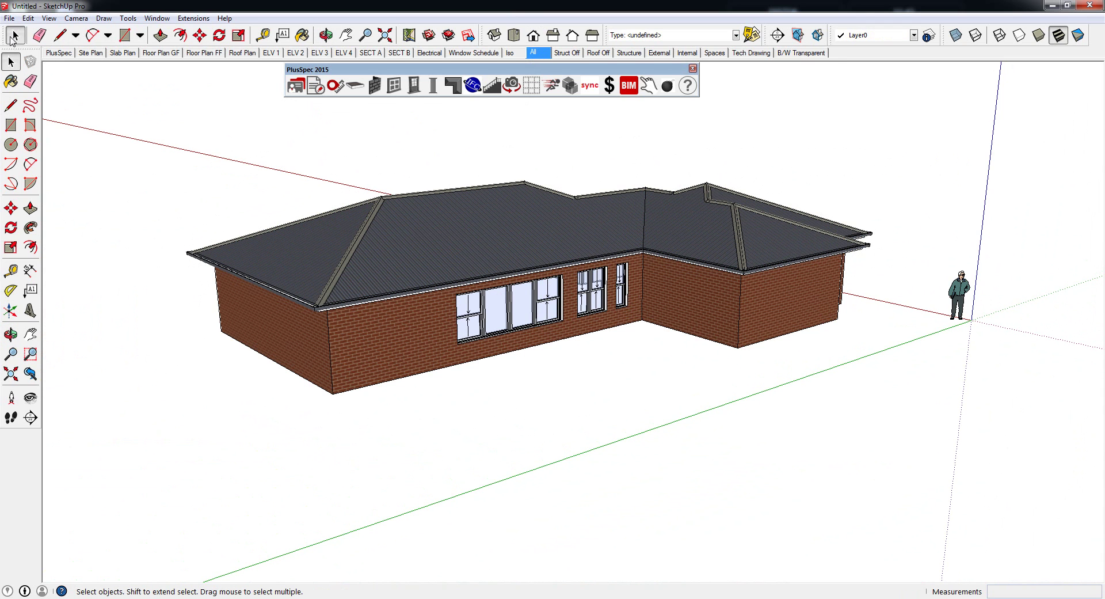
Open the roof group and its inner sub-group and select all connected roof faces.
left_click(439, 260)
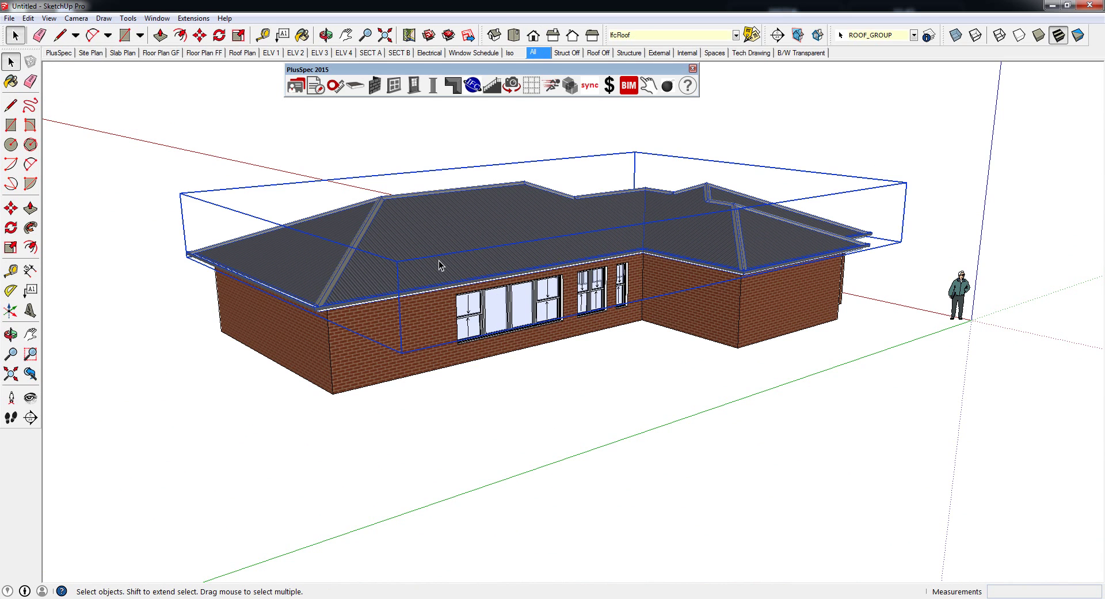
double_click(439, 260)
double_click(439, 262)
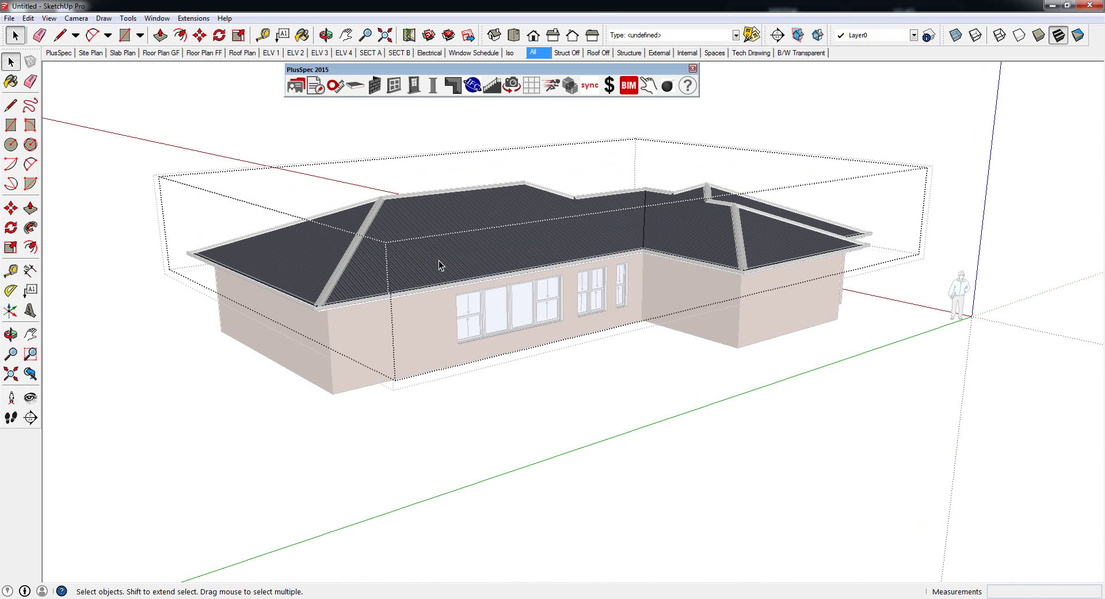
left_click(439, 260)
middle_click_drag(425, 241, 438, 312)
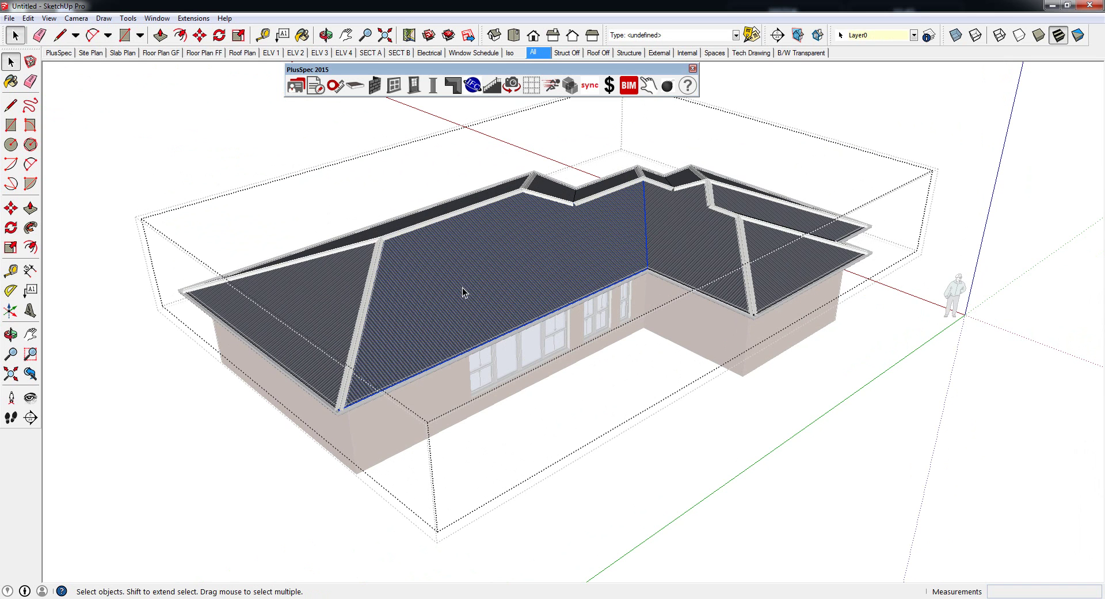
middle_click_drag(482, 289, 459, 331)
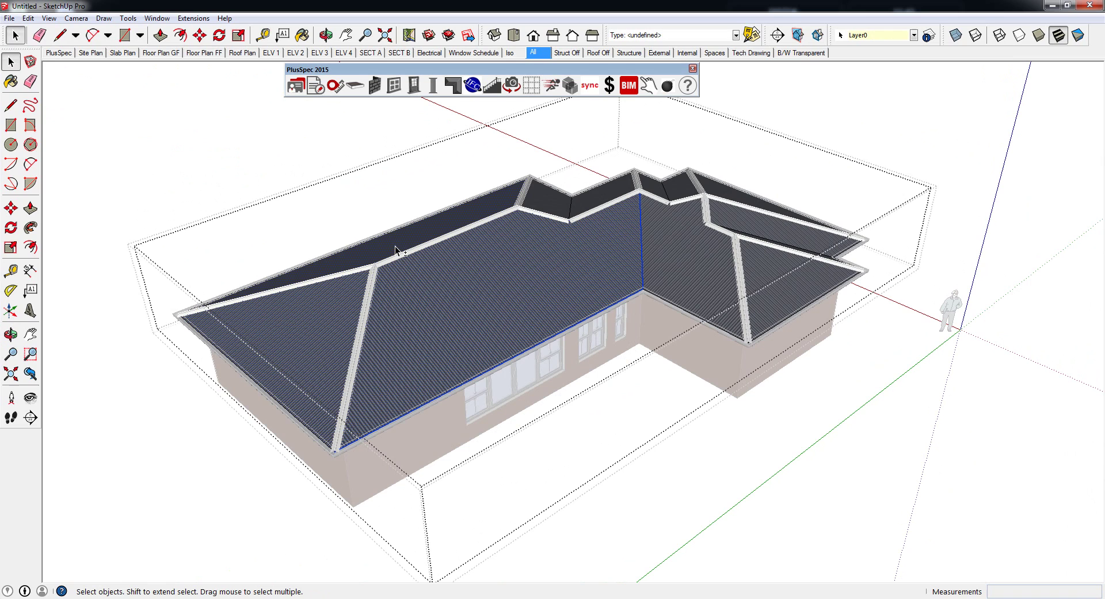
triple_click(488, 299)
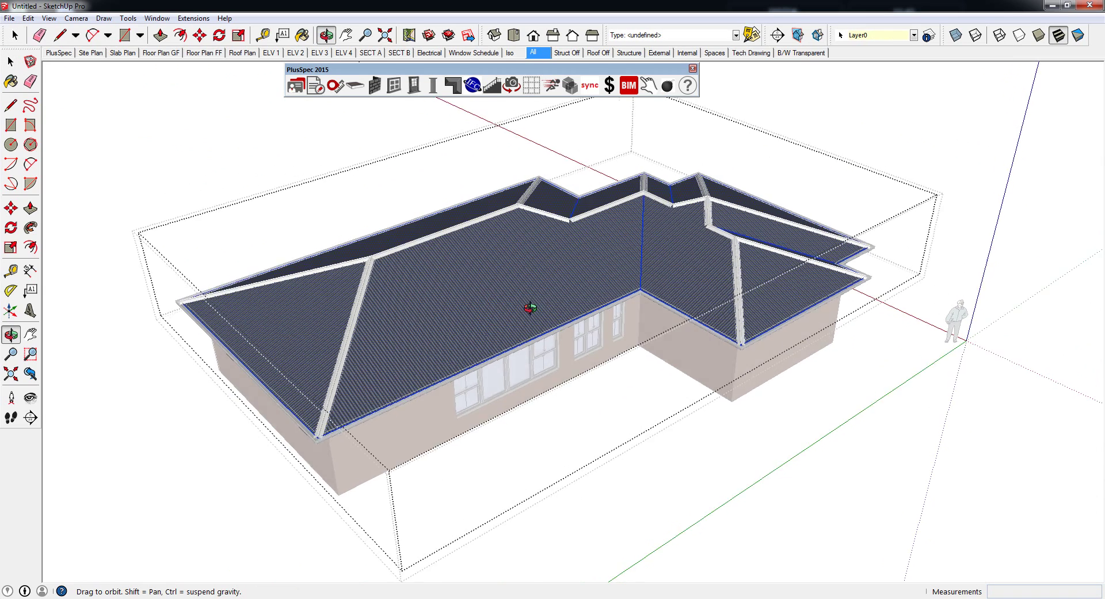
left_click_drag(530, 307, 464, 295)
key("space")
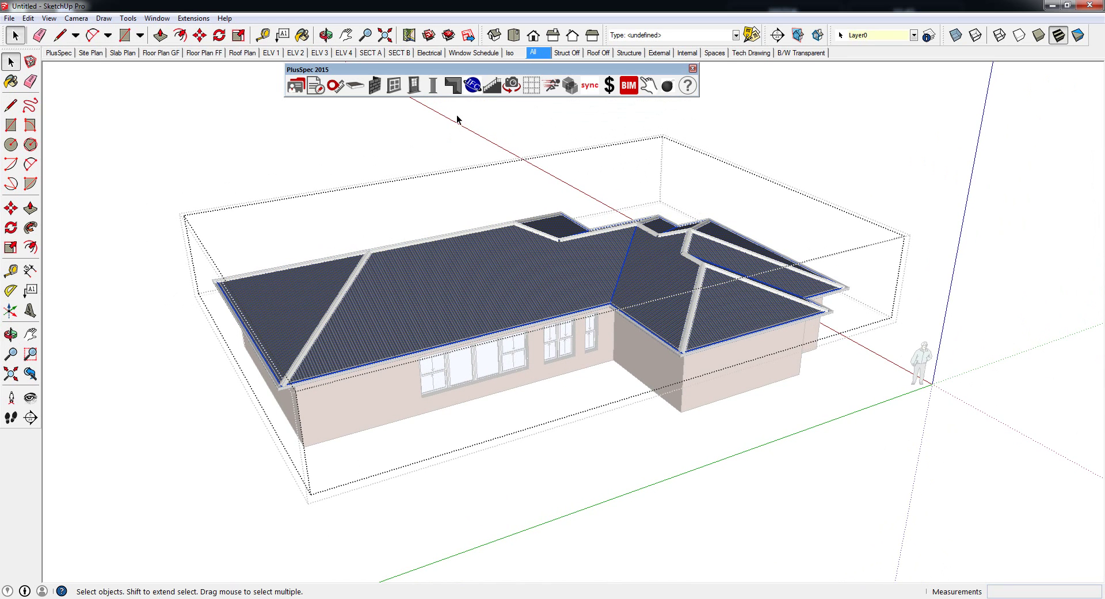
In Roof Framing, set the rafter material to 140x45 Timber Structural and submit the framing.
left_click(453, 87)
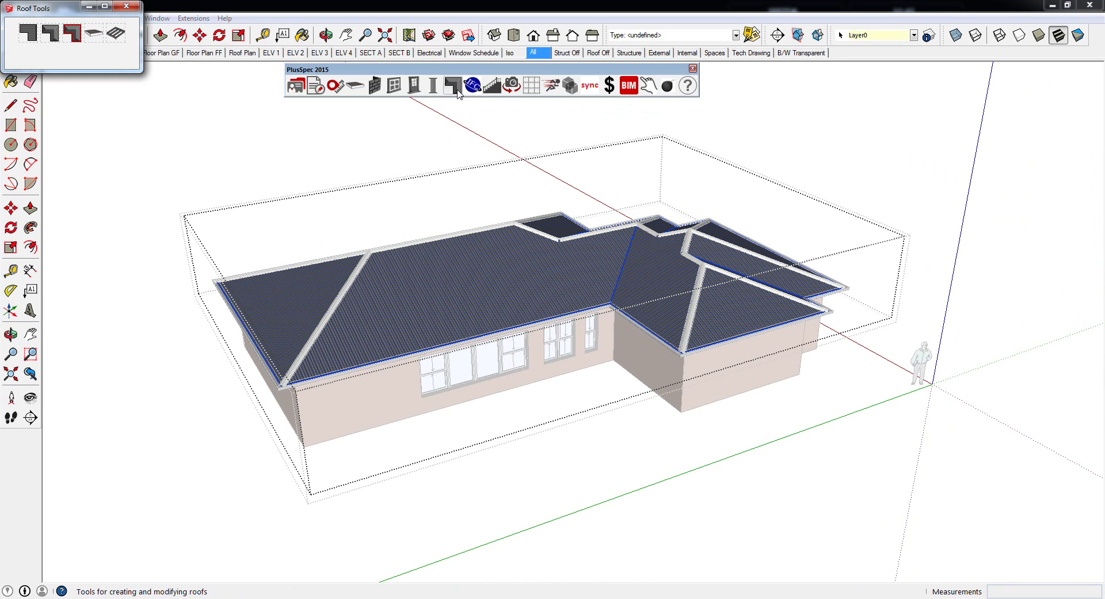
left_click(116, 34)
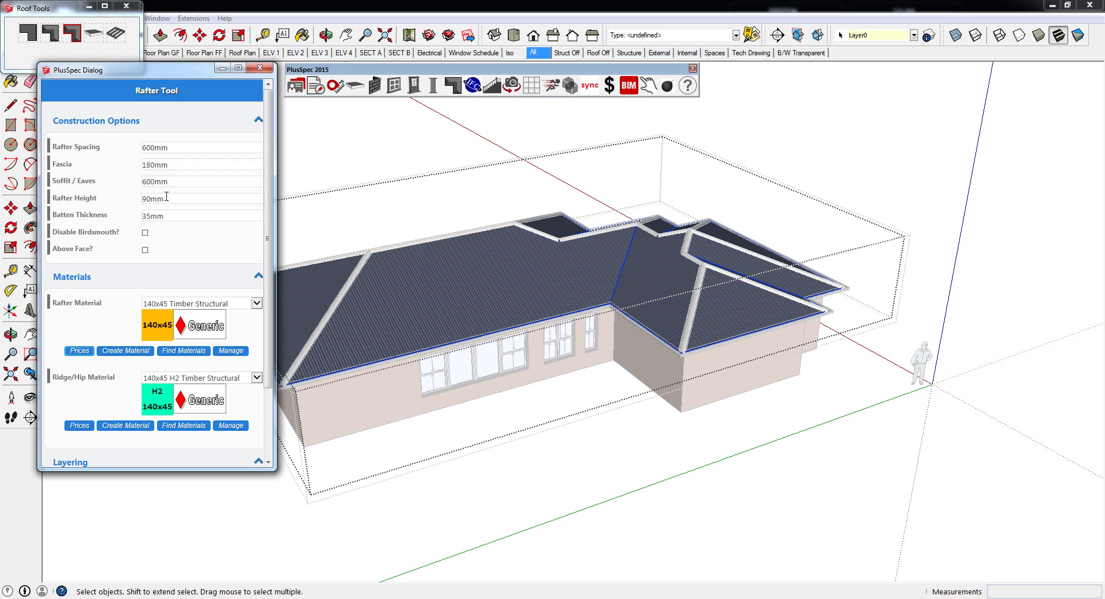
left_click(186, 303)
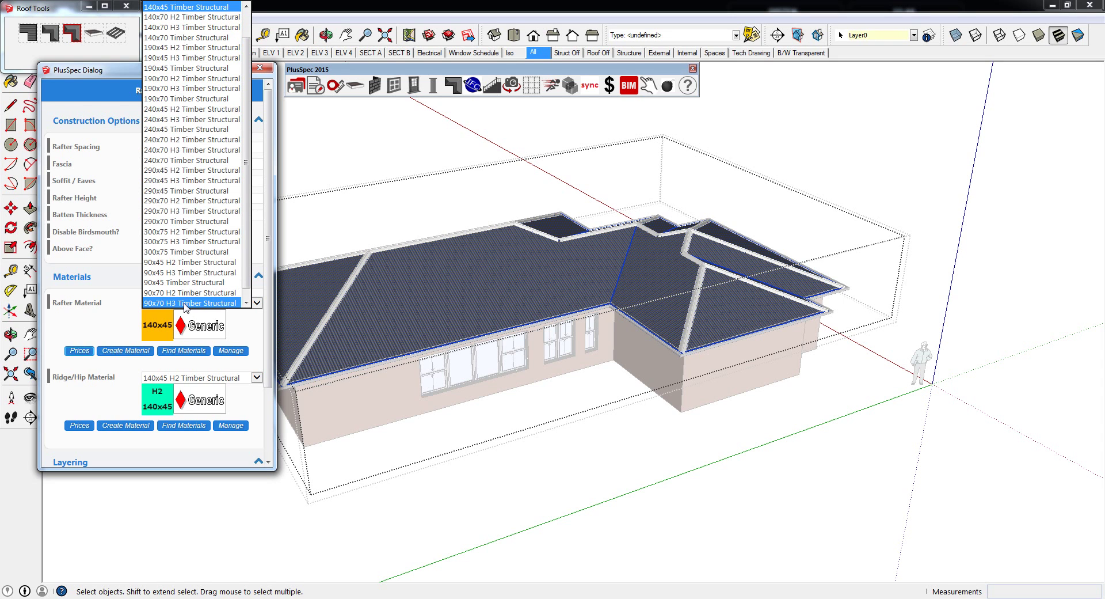
left_click(170, 8)
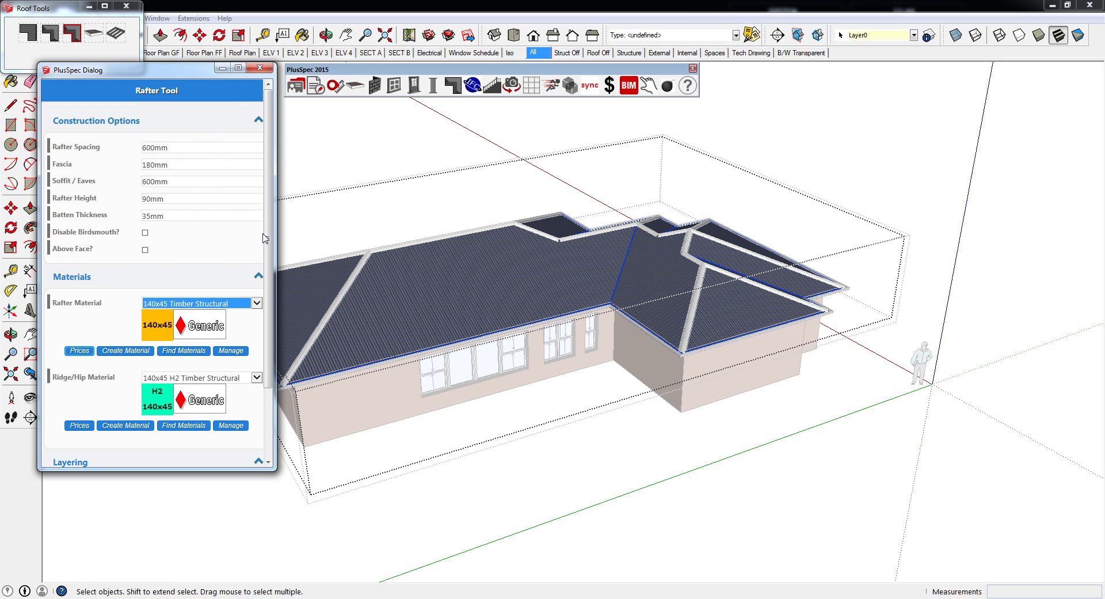
left_click_drag(266, 239, 266, 297)
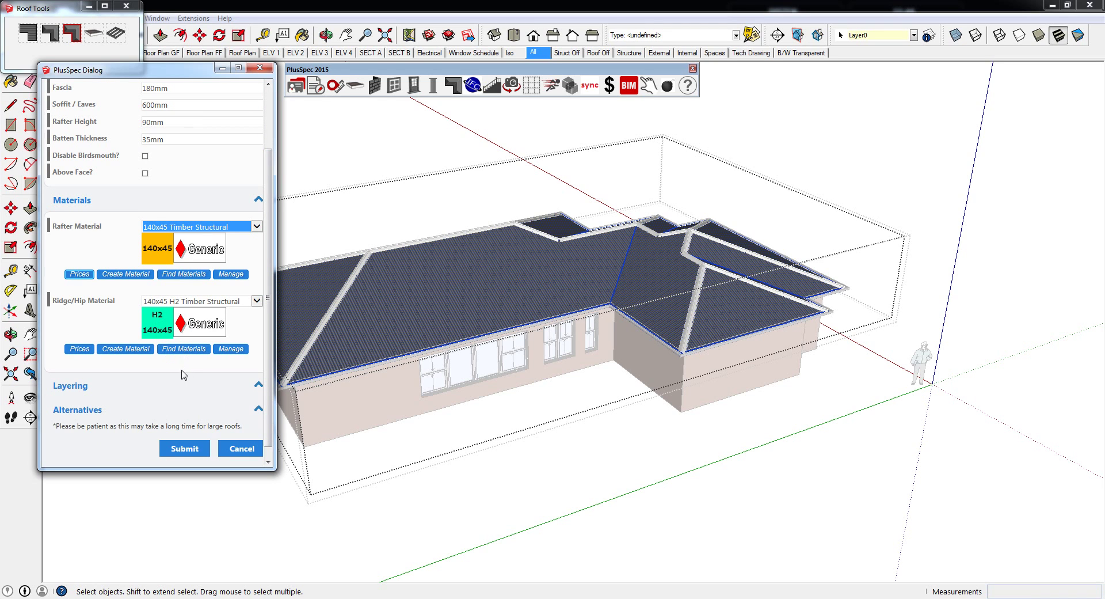
left_click(178, 449)
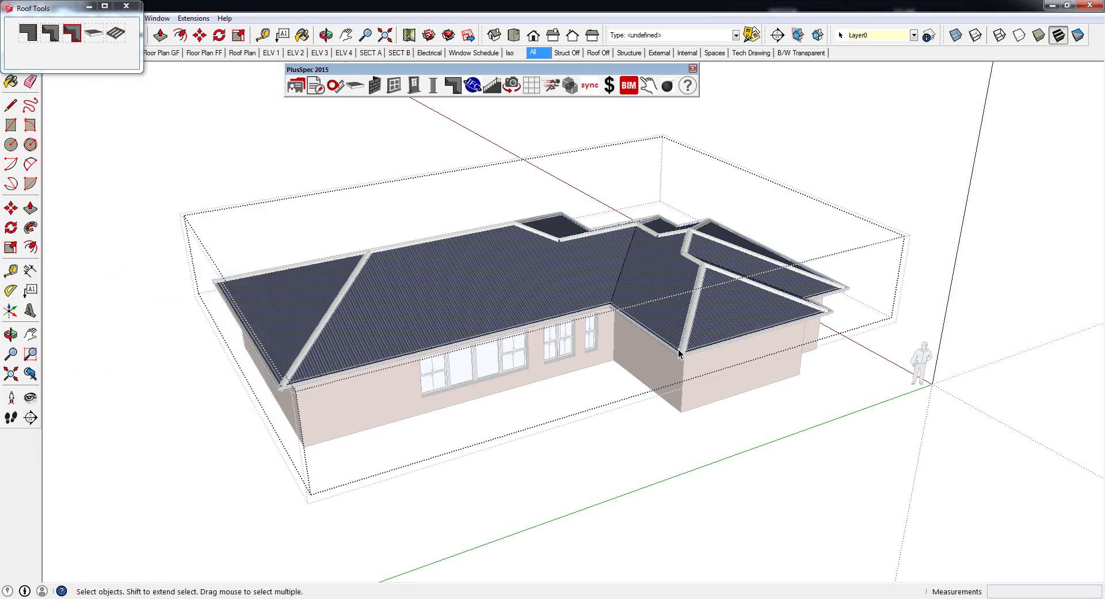
Toggle the 21_ROOF layer off and back on to check the rafters beneath the sheeting.
mouse_move(490, 354)
middle_mouse_down()
mouse_move(486, 202)
mouse_move(346, 306)
middle_mouse_up()
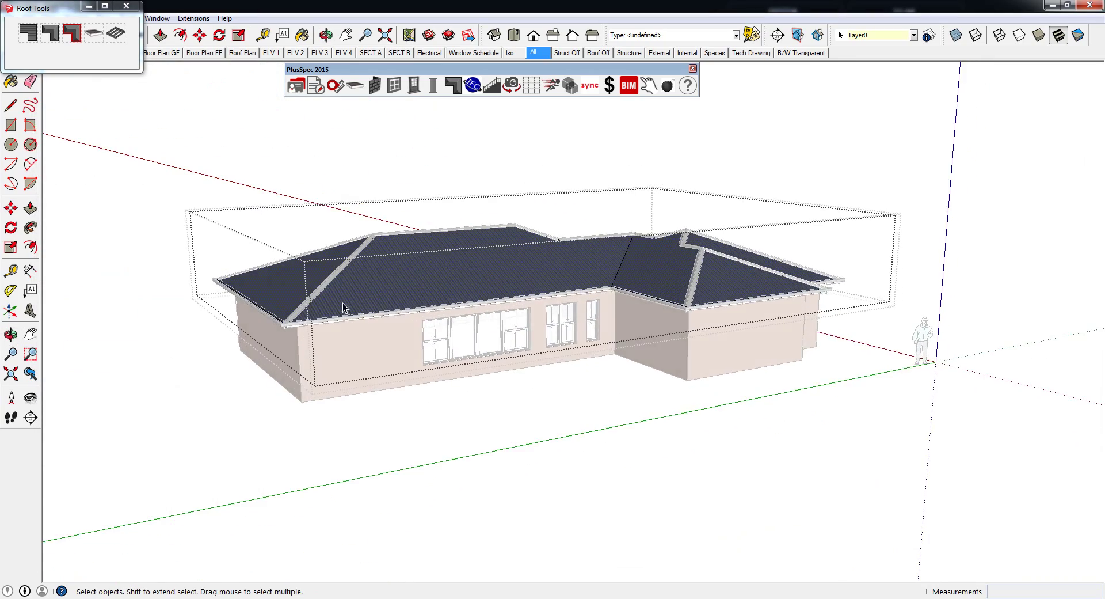
scroll(294, 323, "up", 5)
scroll(294, 323, "up", 3)
mouse_move(288, 337)
middle_mouse_down()
mouse_move(354, 207)
mouse_move(477, 285)
mouse_move(284, 461)
middle_mouse_up()
scroll(353, 206, "down", 5)
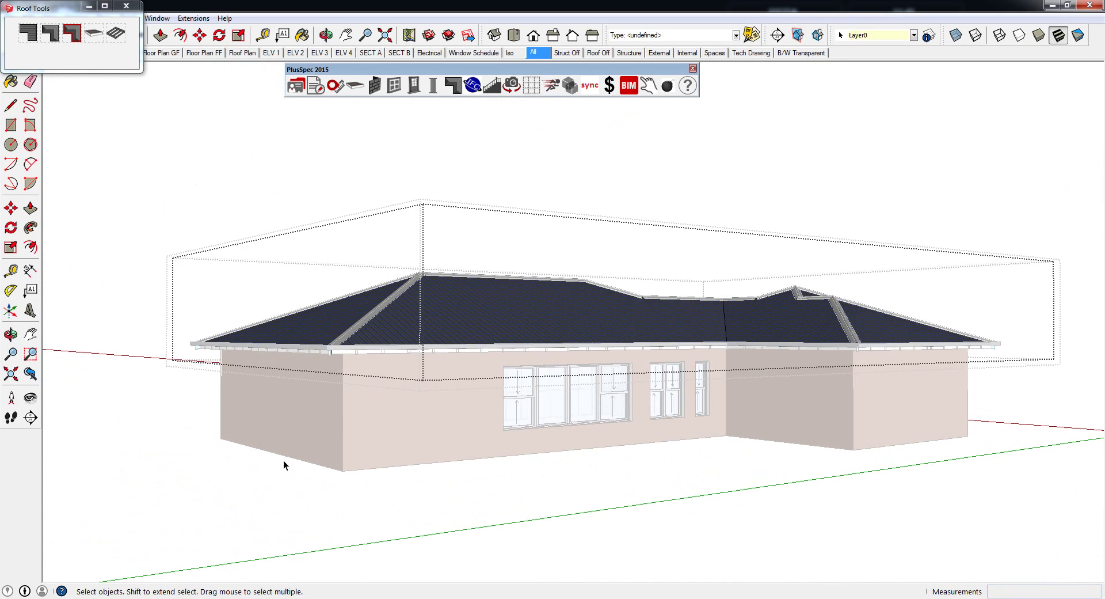
mouse_move(553, 323)
middle_mouse_down()
mouse_move(432, 325)
mouse_move(527, 323)
middle_mouse_up()
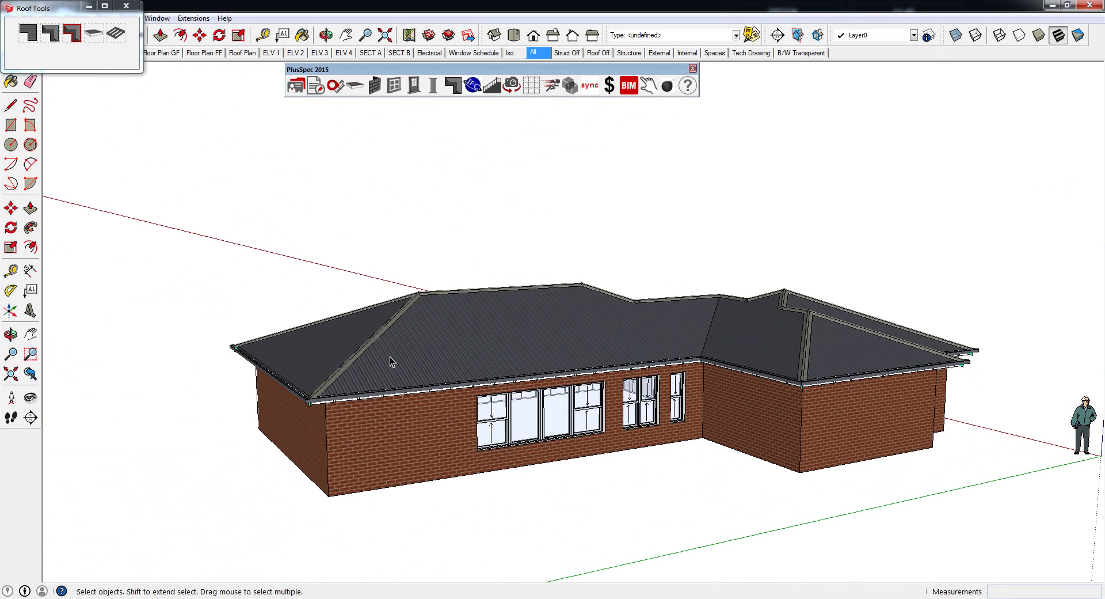
left_click(929, 36)
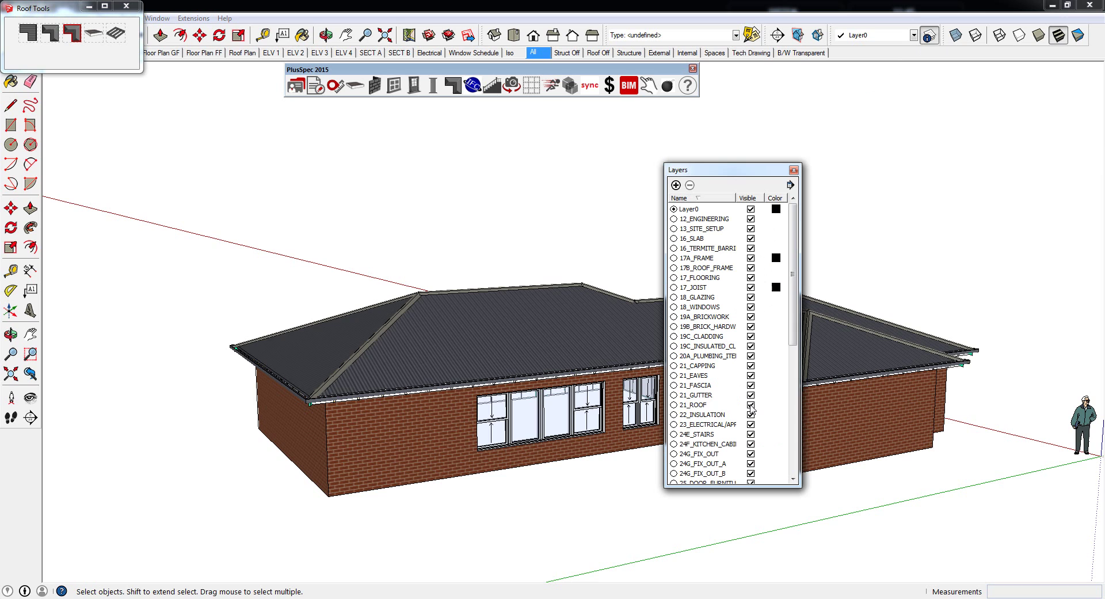
left_click(750, 405)
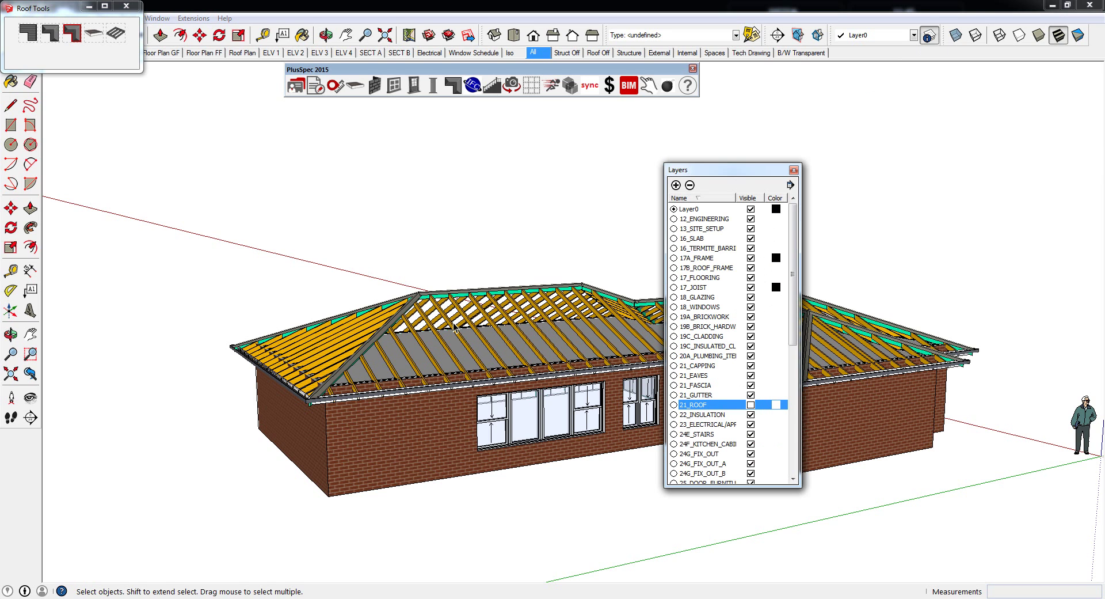
left_click(751, 405)
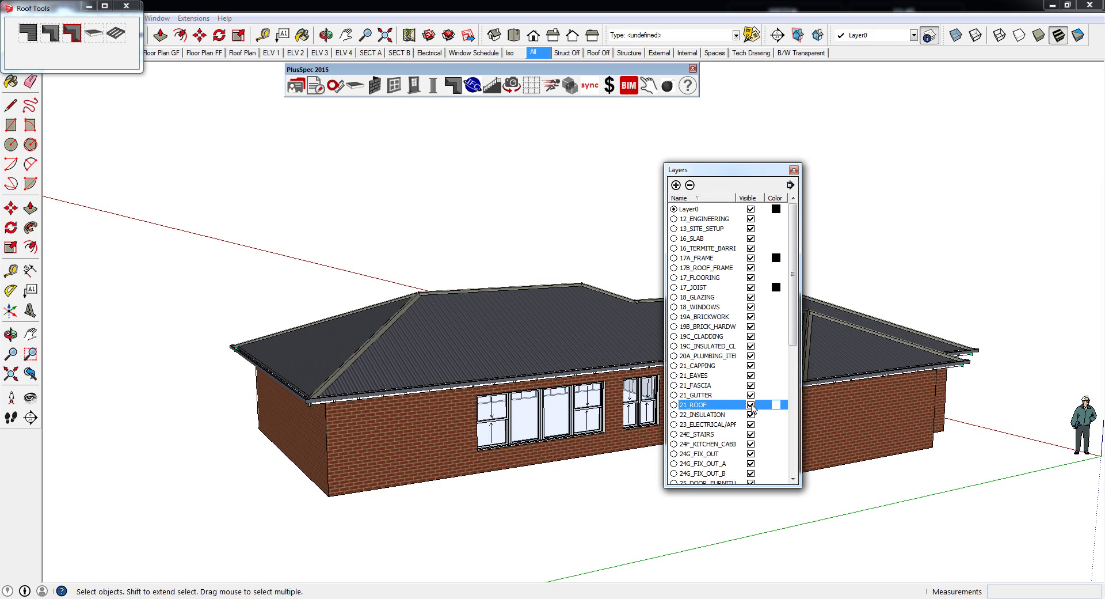
left_click(793, 170)
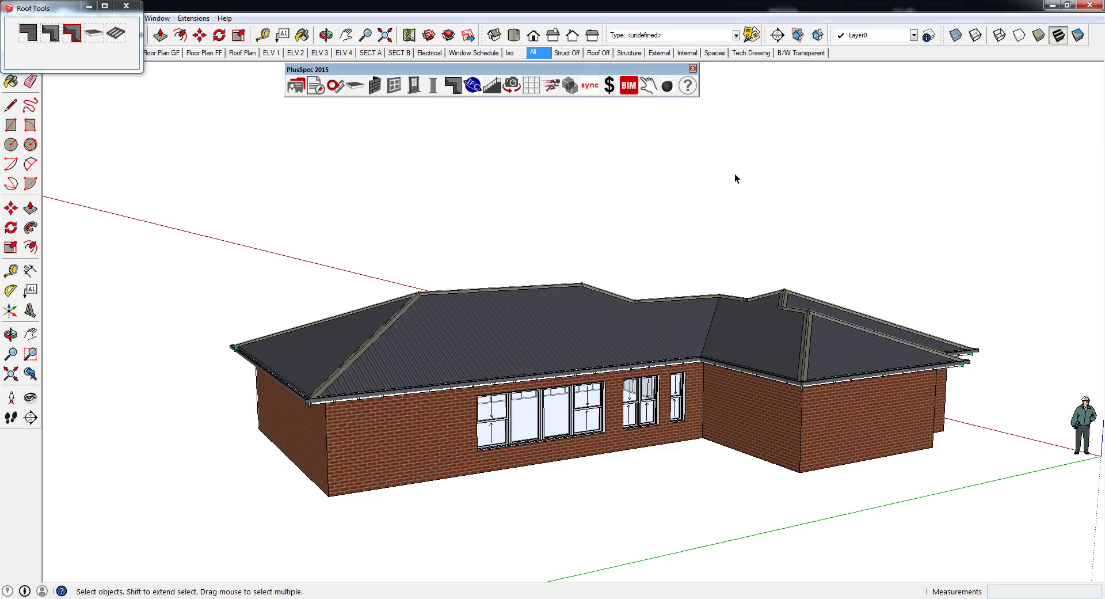
Switch to the Structure scene and look beneath the hip beam at the roof frame.
left_click(629, 53)
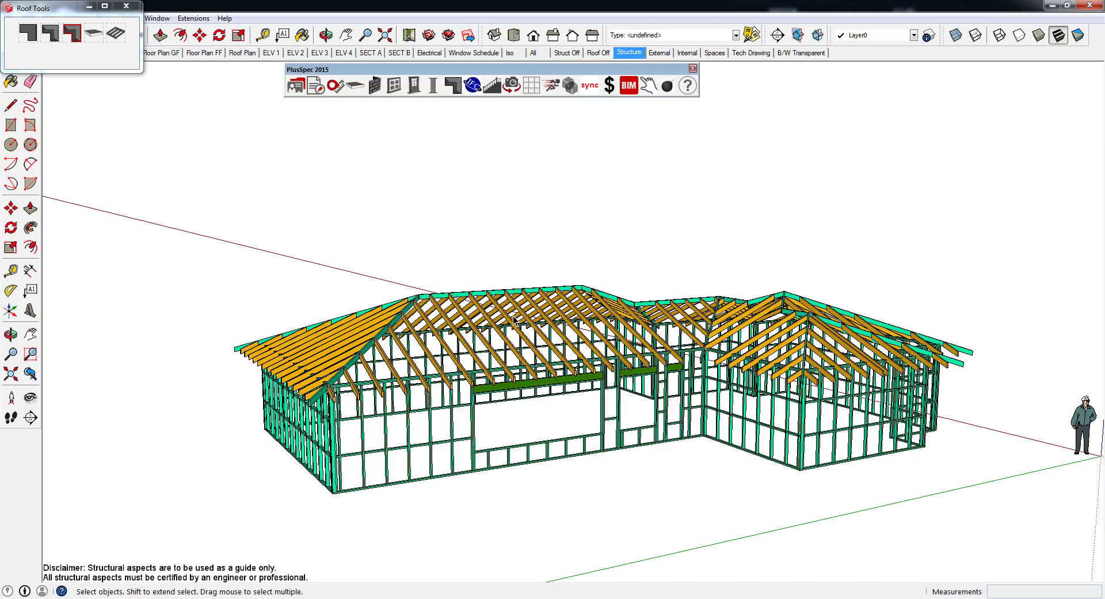
mouse_move(462, 386)
middle_mouse_down()
mouse_move(538, 347)
mouse_move(668, 328)
mouse_move(537, 366)
mouse_move(507, 354)
middle_mouse_up()
scroll(327, 259, "up", 5)
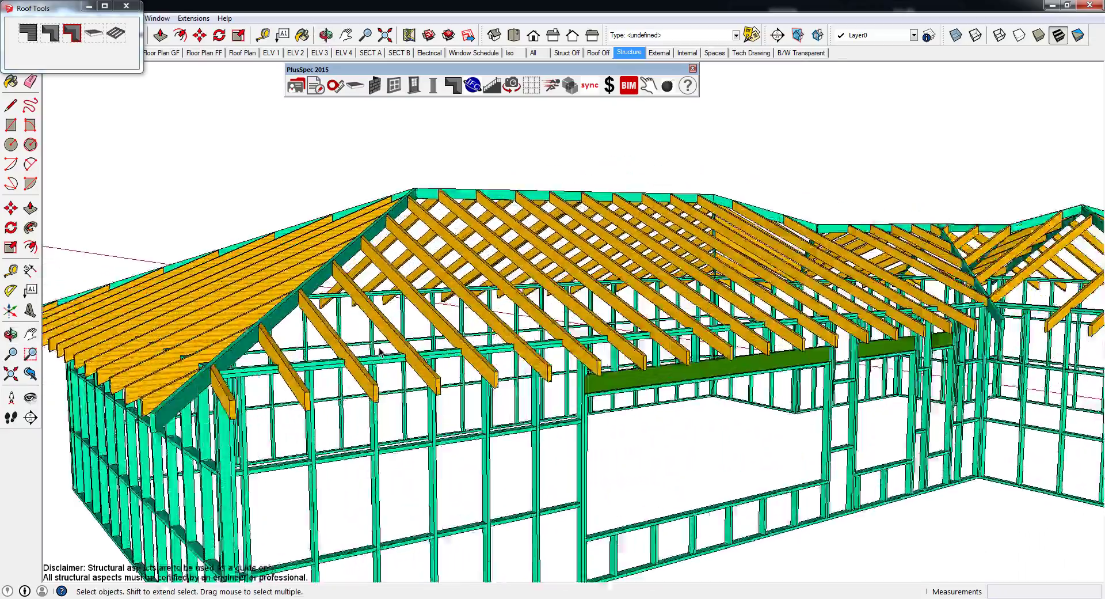
scroll(287, 240, "up", 8)
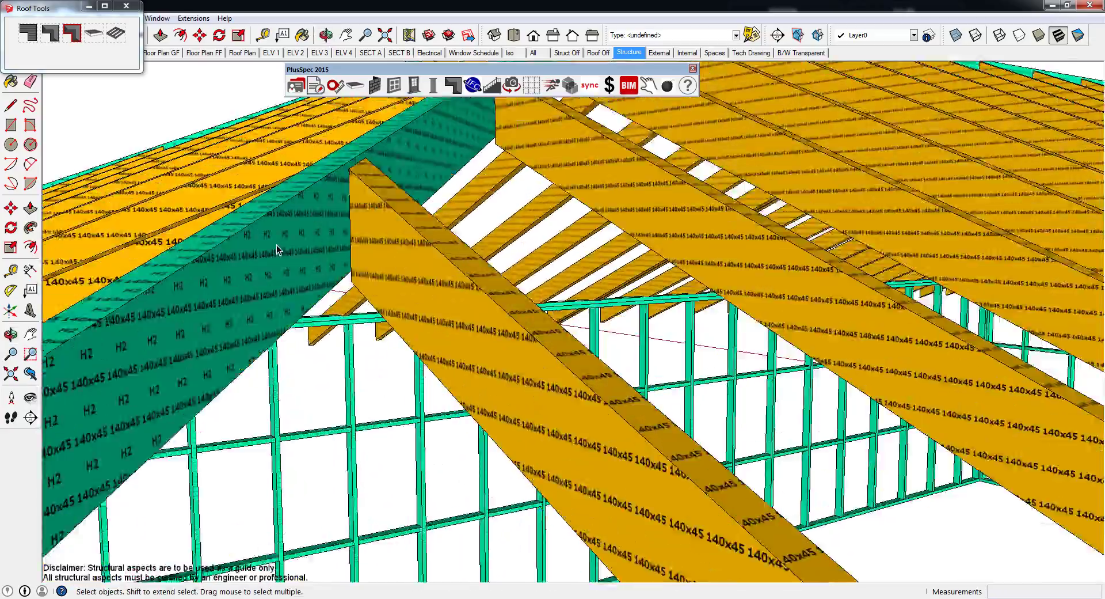
scroll(275, 246, "down", 10)
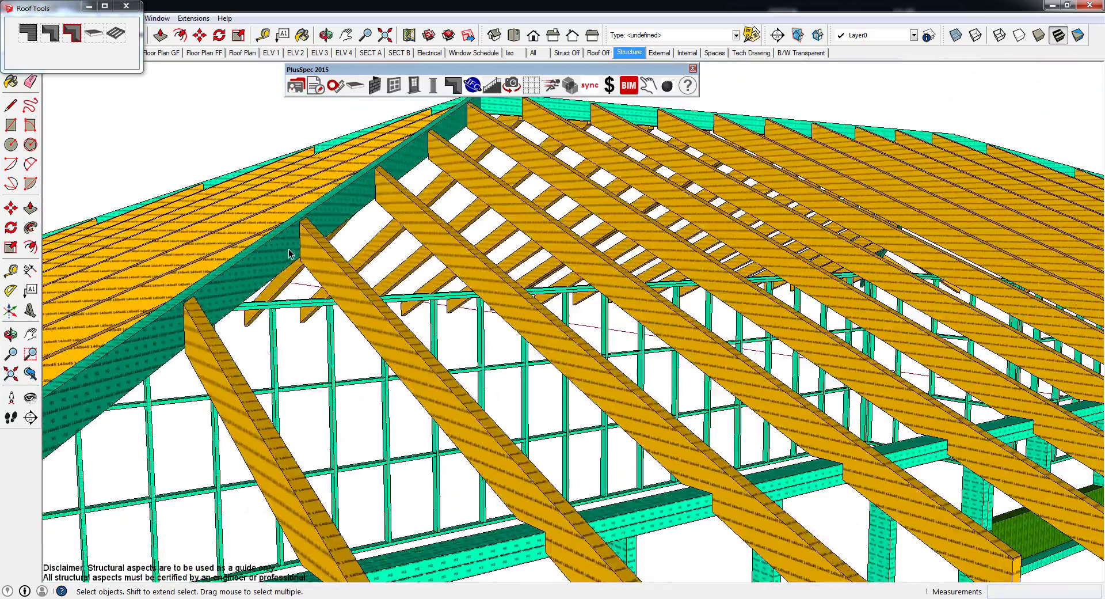
middle_click_drag(274, 250, 249, 387)
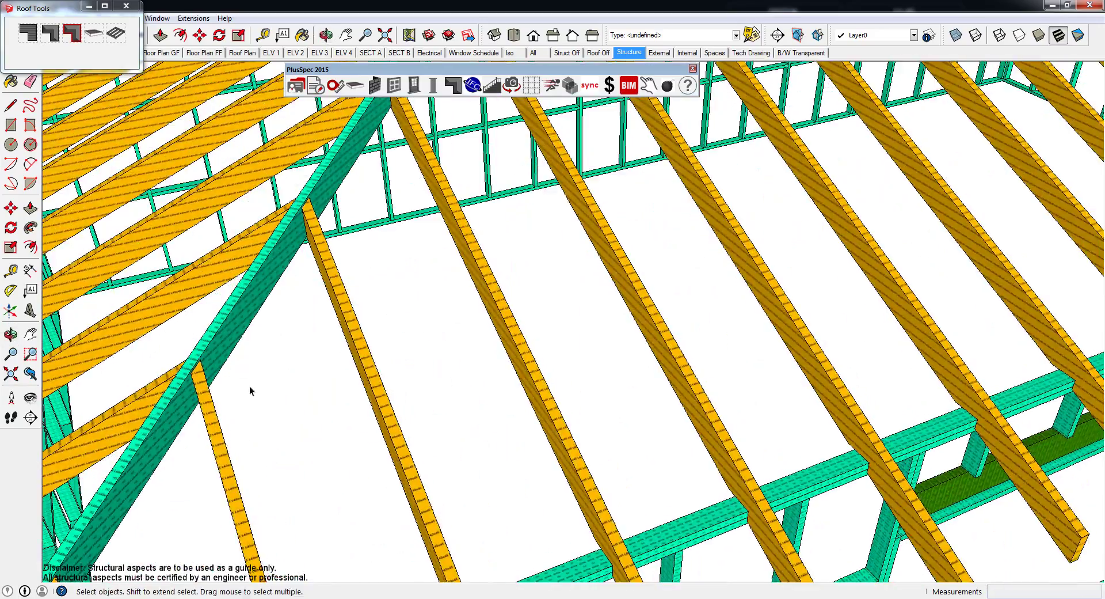
middle_click_drag(312, 205, 403, 276)
scroll(437, 306, "down", 4)
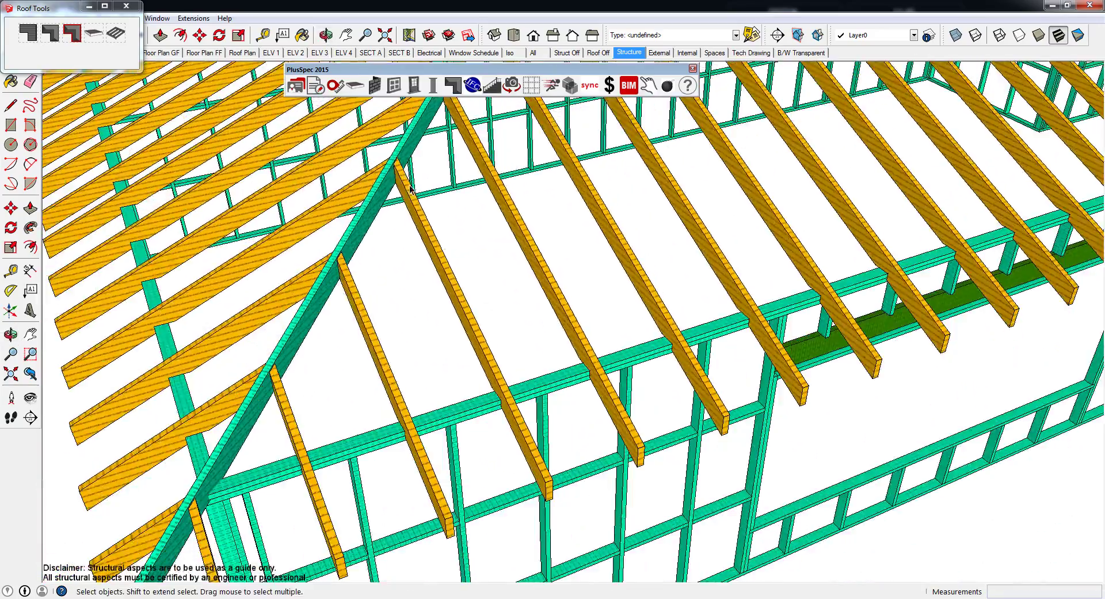
scroll(518, 308, "up", 10)
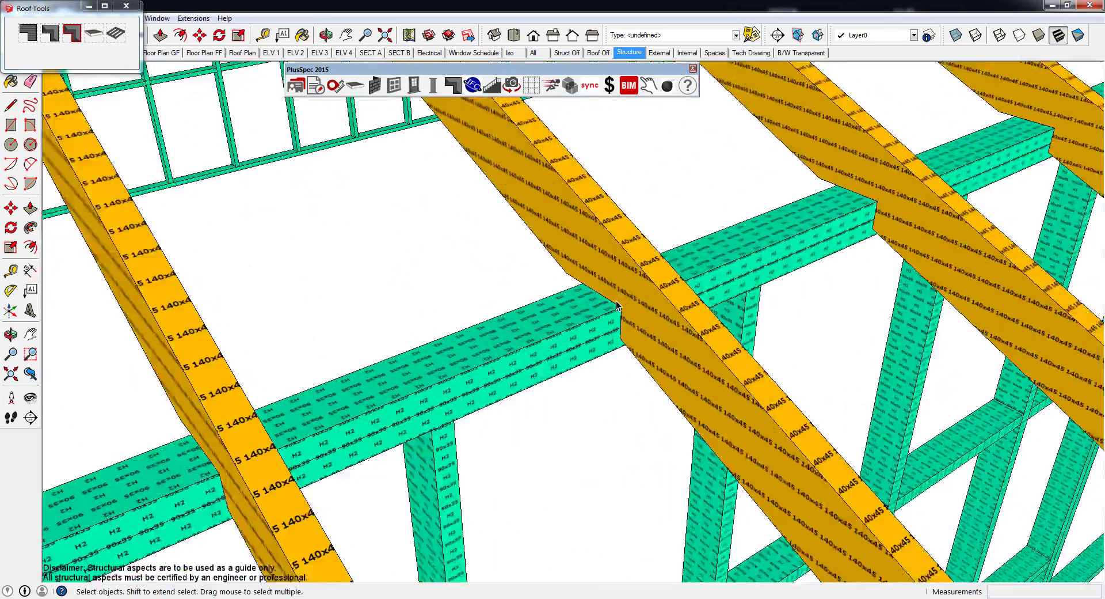
scroll(616, 305, "up", 5)
Inspect the rafter and top-plate junction, then pull back to a wide view of the whole frame.
mouse_move(616, 305)
middle_mouse_down()
mouse_move(770, 223)
mouse_move(814, 213)
mouse_move(585, 266)
mouse_move(645, 255)
mouse_move(678, 247)
mouse_move(501, 272)
middle_mouse_up()
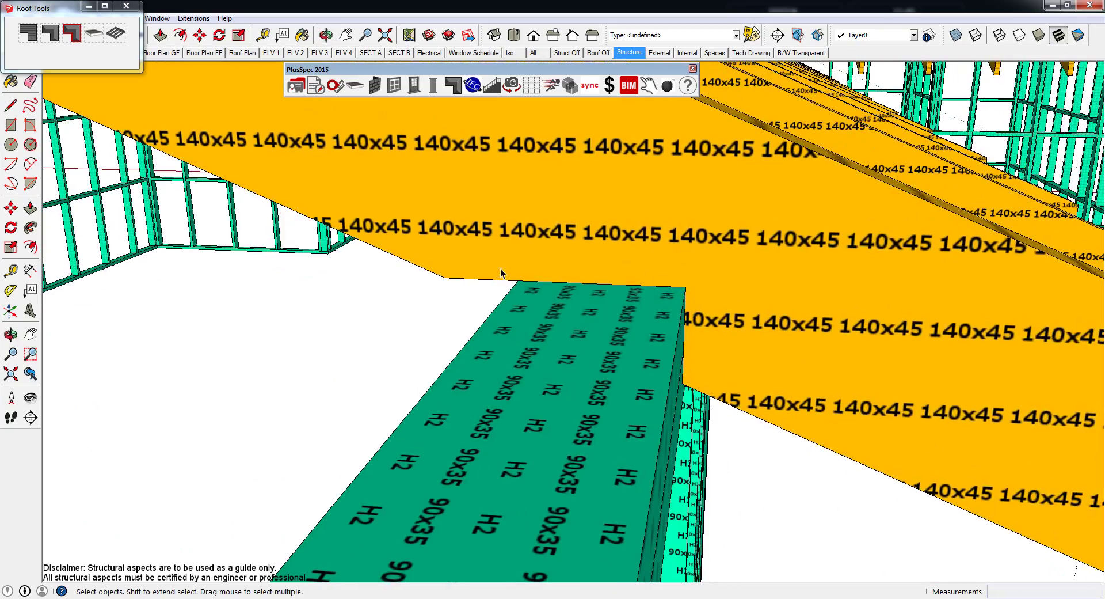
scroll(657, 368, "down", 8)
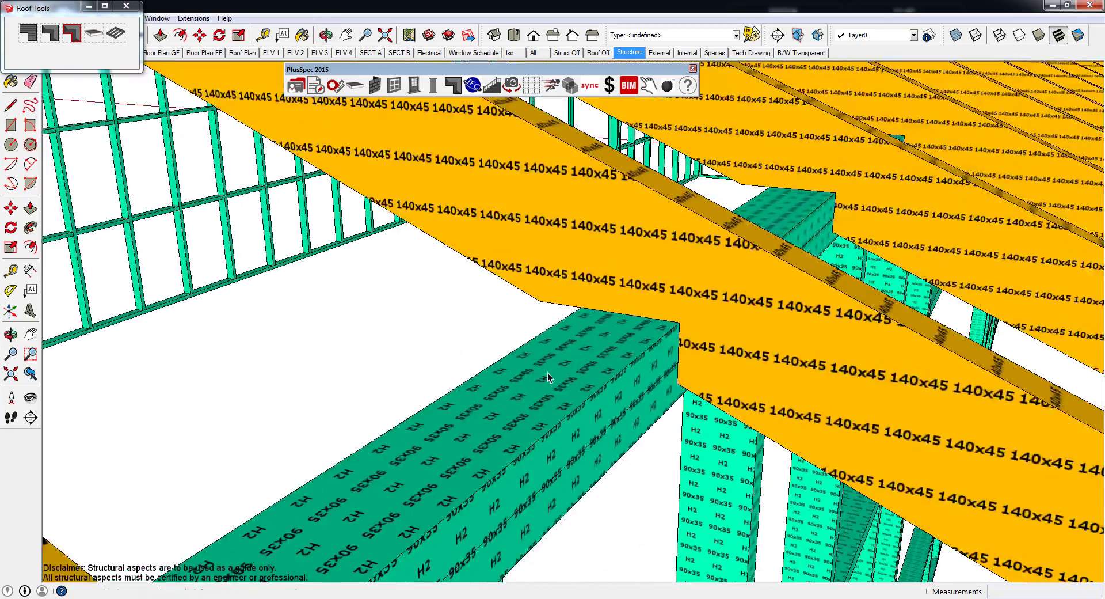
scroll(641, 349, "down", 6)
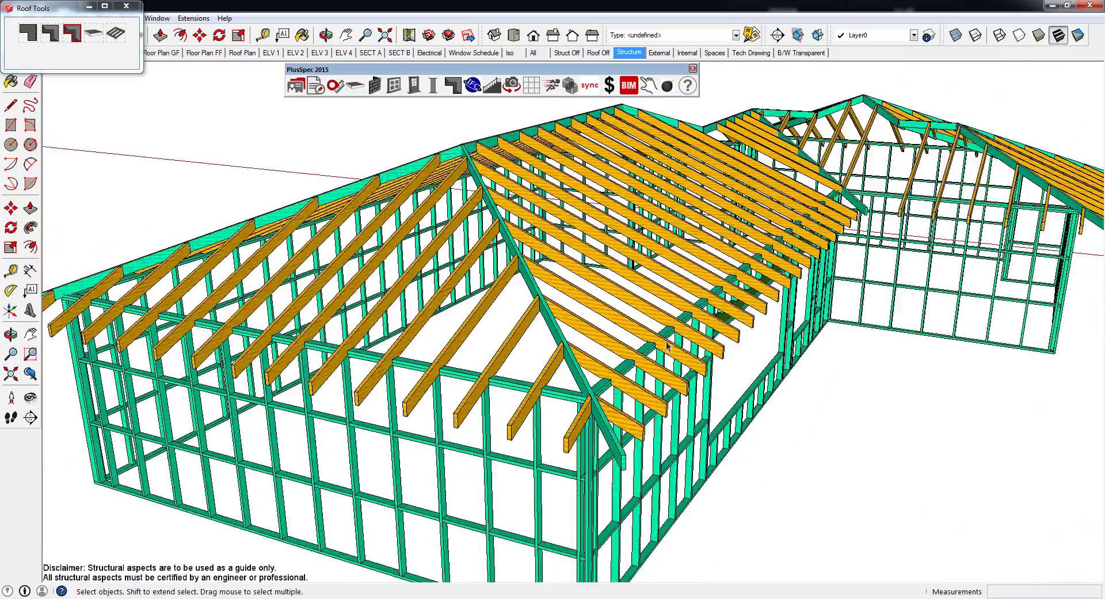
mouse_move(640, 357)
middle_mouse_down()
mouse_move(562, 375)
mouse_move(473, 373)
mouse_move(575, 374)
middle_mouse_up()
scroll(576, 374, "down", 8)
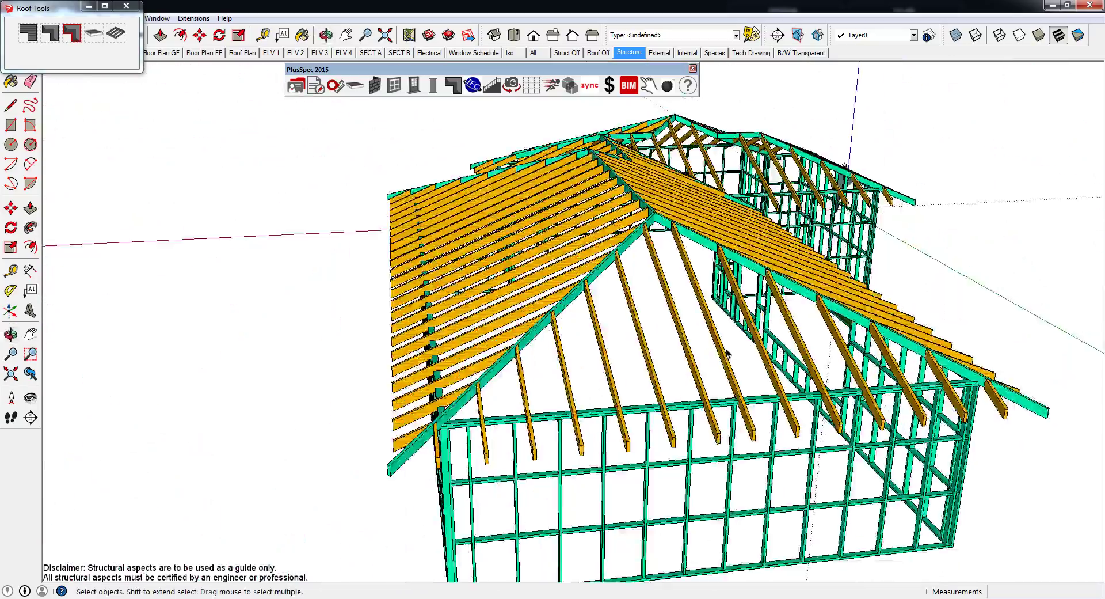
middle_click_drag(863, 374, 1031, 378)
middle_click_drag(921, 356, 723, 316)
scroll(577, 283, "up", 5)
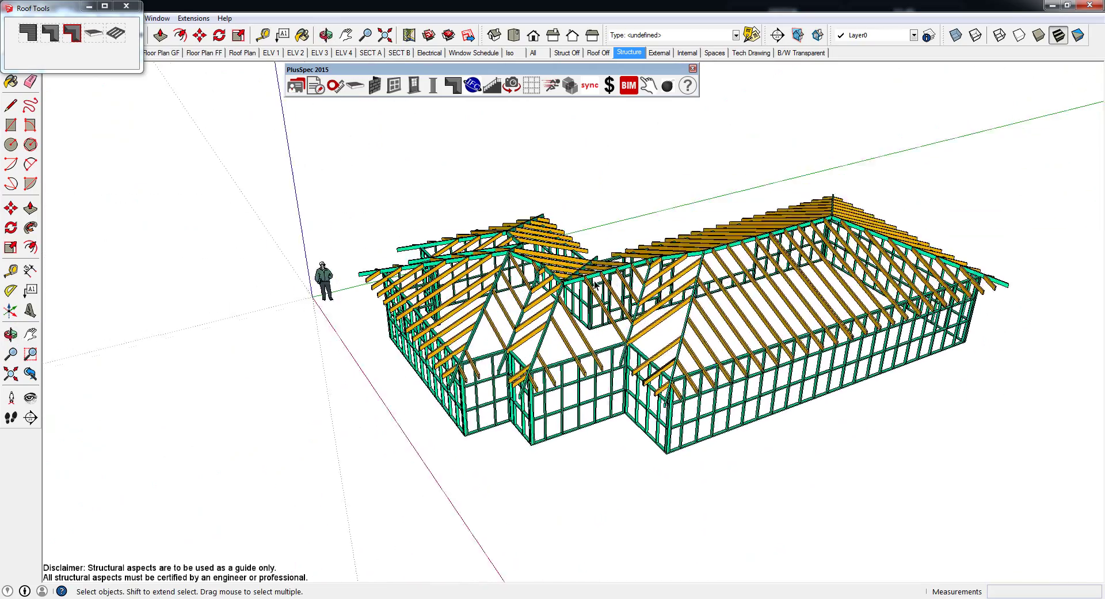
scroll(577, 283, "up", 5)
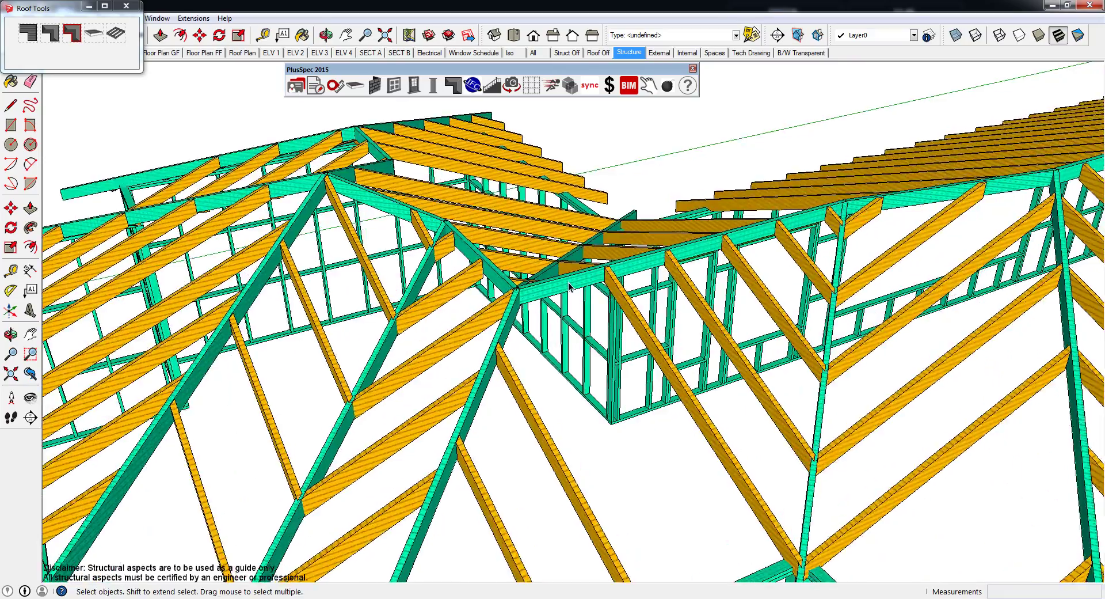
mouse_move(569, 285)
middle_mouse_down()
mouse_move(594, 246)
mouse_move(672, 239)
mouse_move(608, 249)
mouse_move(611, 263)
mouse_move(556, 257)
middle_mouse_up()
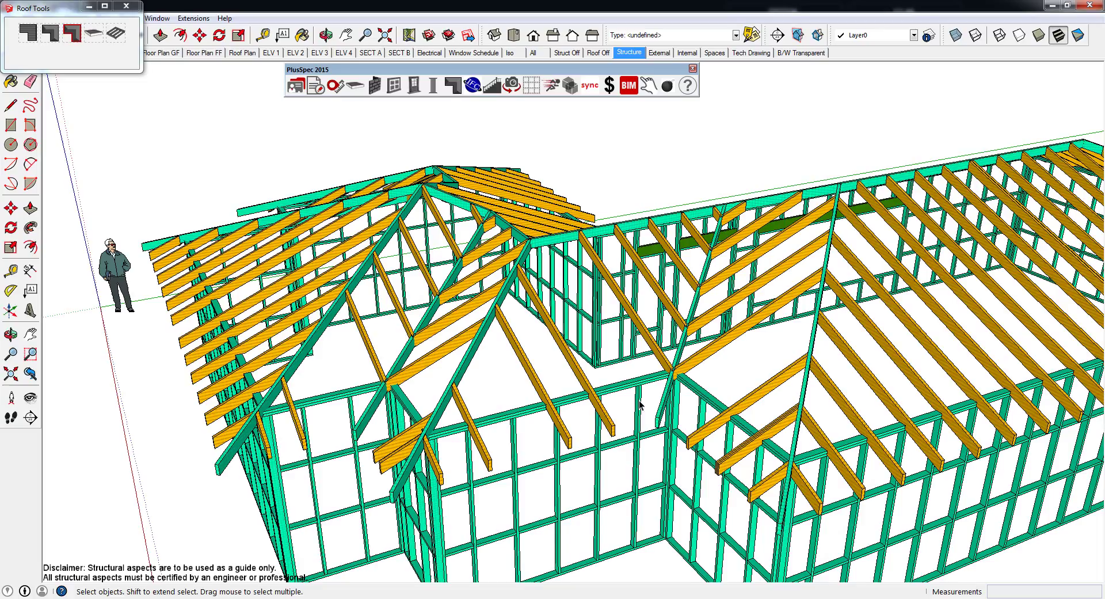
mouse_move(583, 318)
middle_mouse_down()
mouse_move(522, 301)
mouse_move(584, 322)
middle_mouse_up()
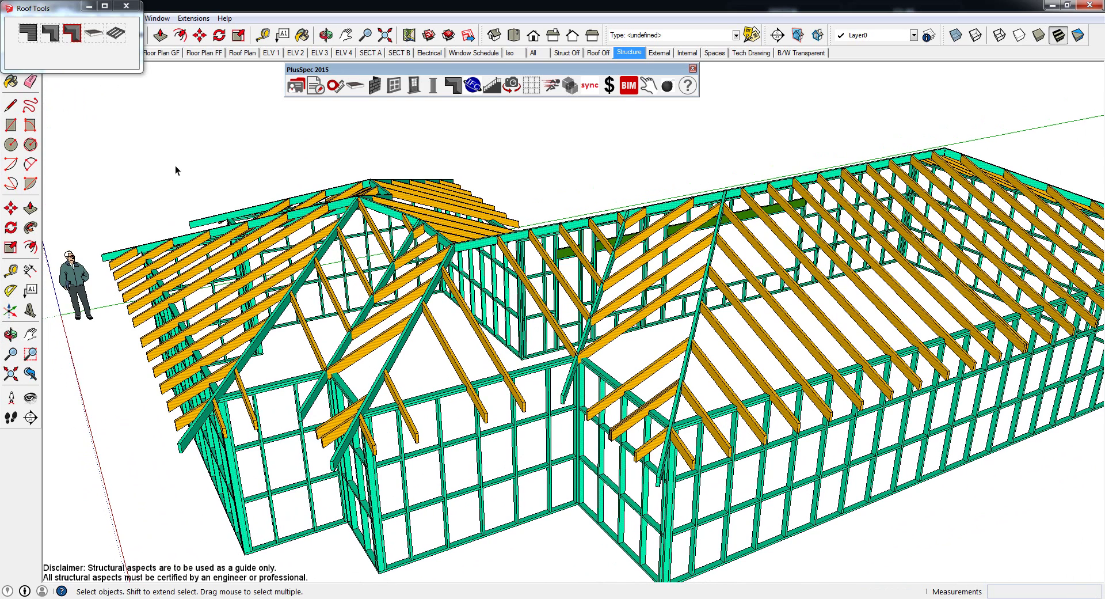
Open the PlusSpec Rafter Tool and expand Alternatives for under purlins, rafters and struts from points.
left_click(116, 36)
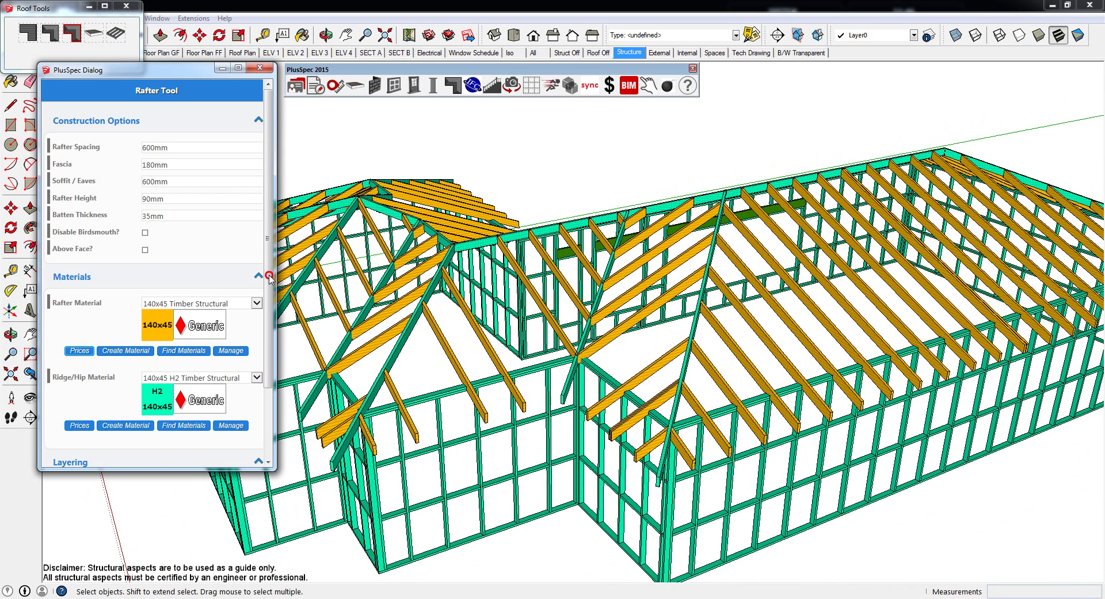
left_click_drag(271, 277, 272, 381)
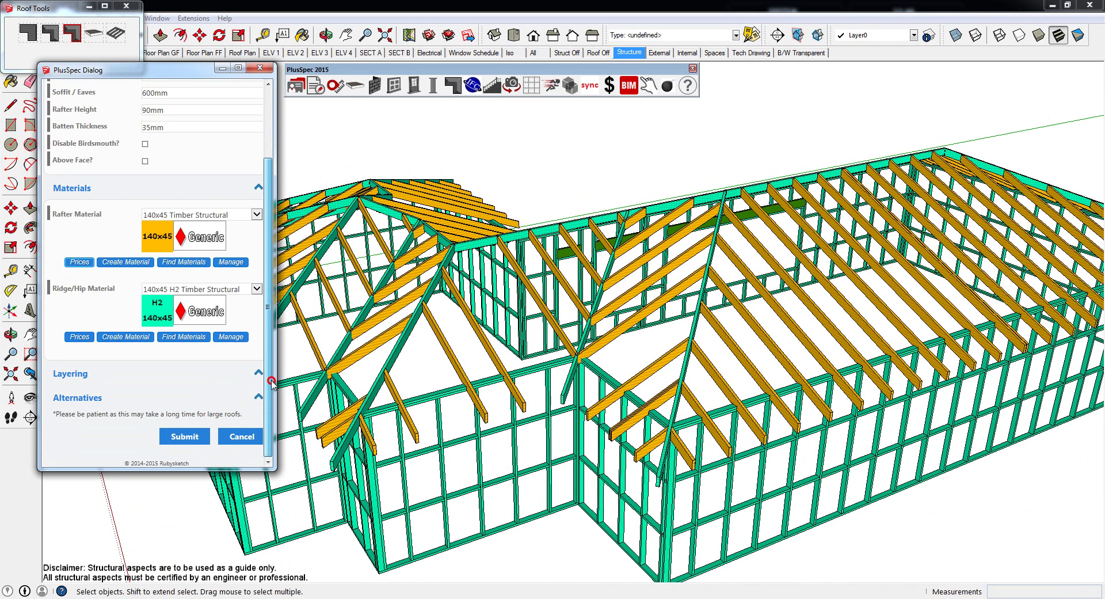
left_click(78, 397)
left_click_drag(269, 323, 266, 368)
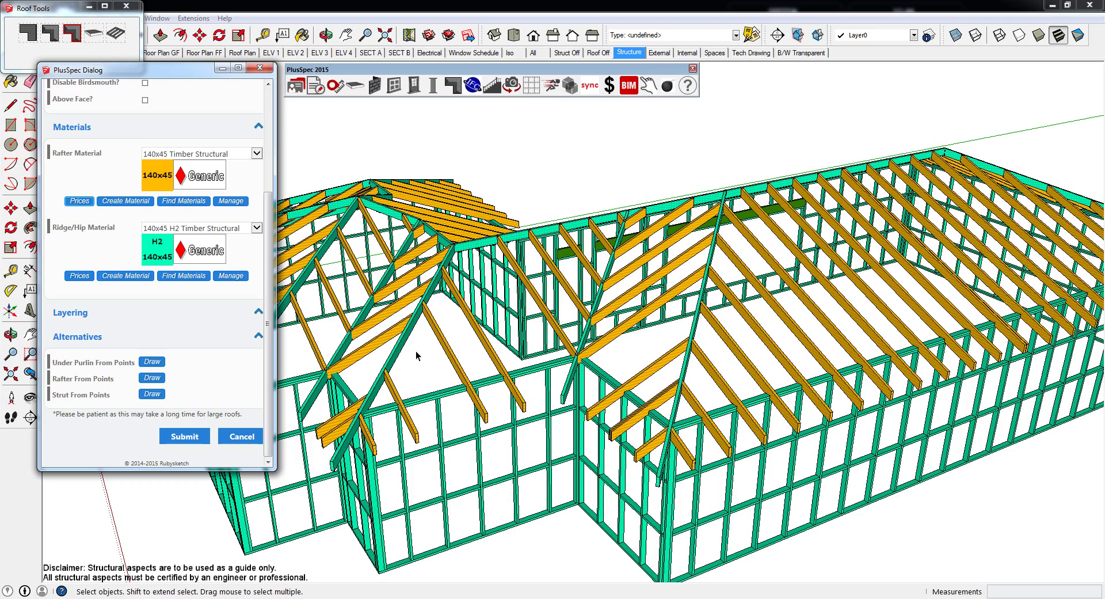
mouse_move(417, 355)
middle_mouse_down()
mouse_move(434, 333)
mouse_move(406, 341)
middle_mouse_up()
scroll(472, 325, "up", 6)
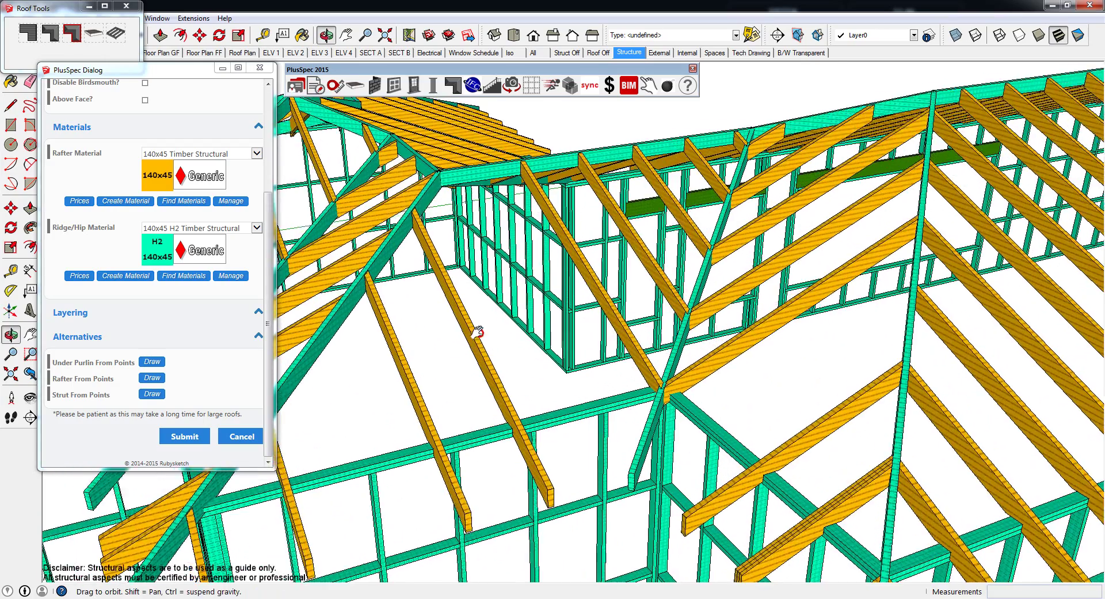
middle_click_drag(477, 332, 481, 348)
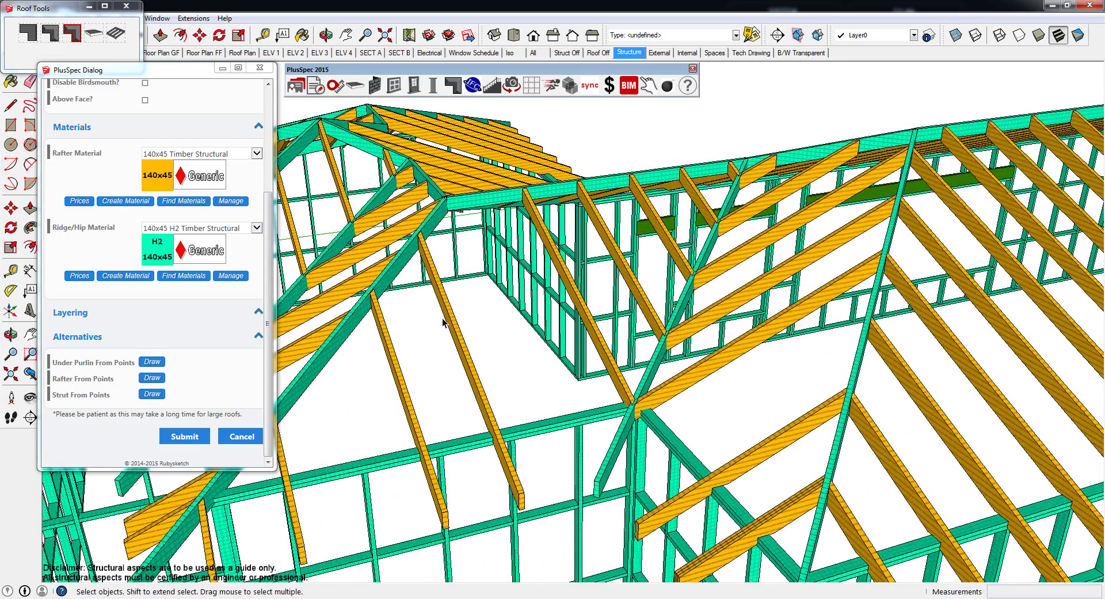
scroll(443, 321, "up", 2)
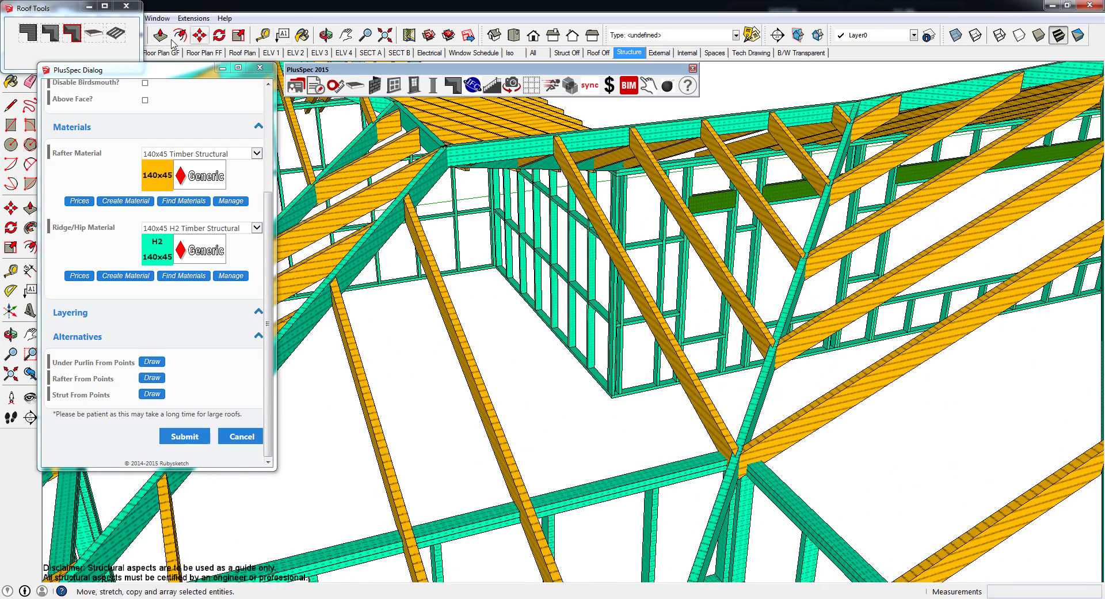
Place a 600 mm construction guide from a point near the wall base with the Tape Measure.
left_click(267, 36)
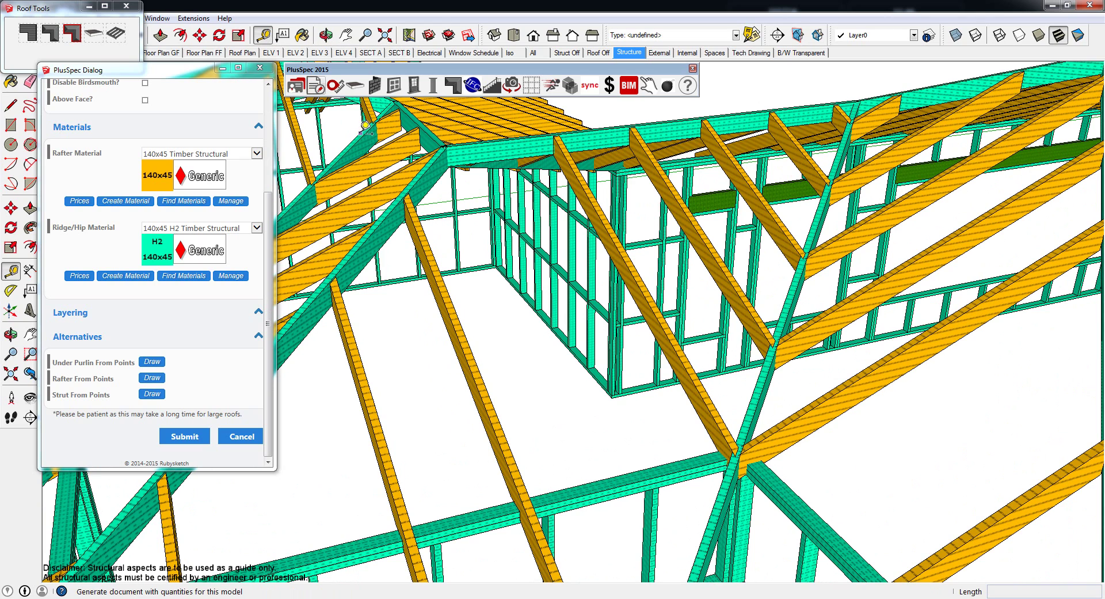
left_click(450, 296)
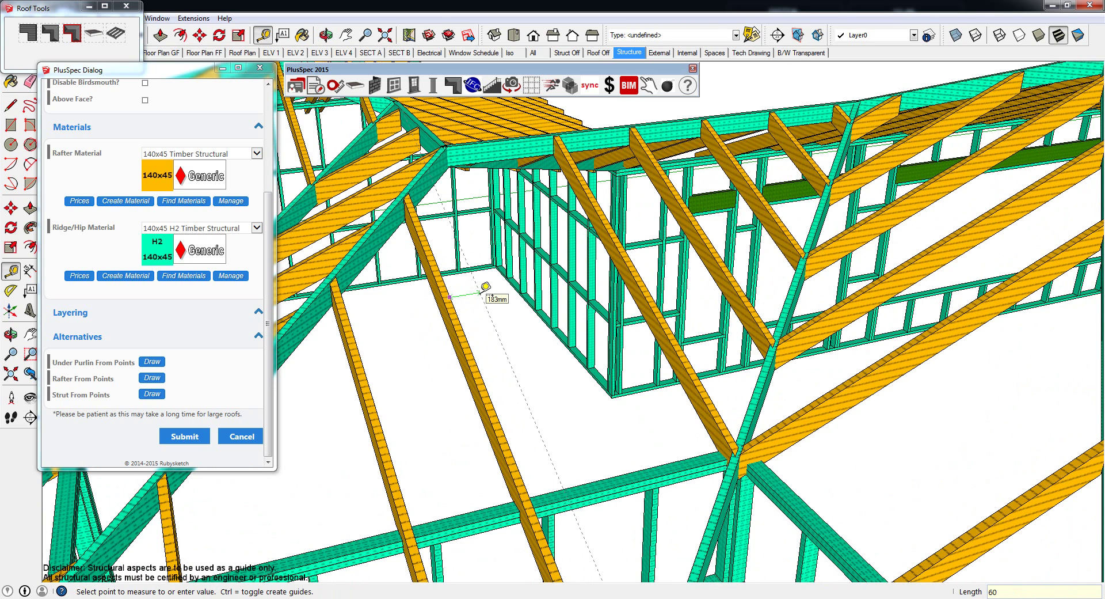
type("600")
key("Return")
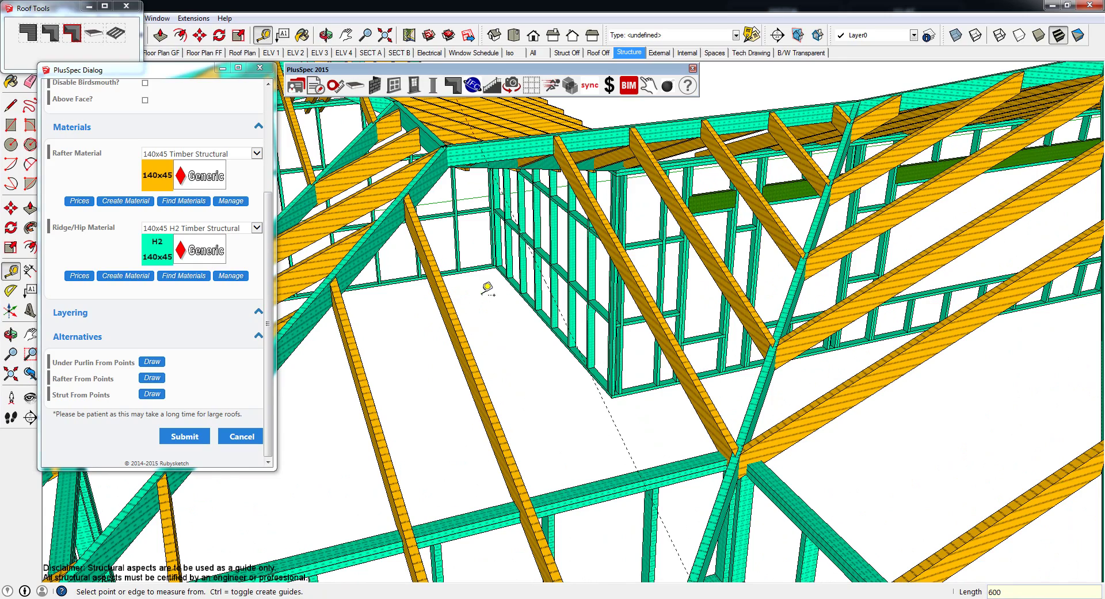
Measure from a rafter end point to check the rafter ends against the guide.
mouse_move(485, 288)
middle_mouse_down()
mouse_move(488, 258)
mouse_move(498, 279)
middle_mouse_up()
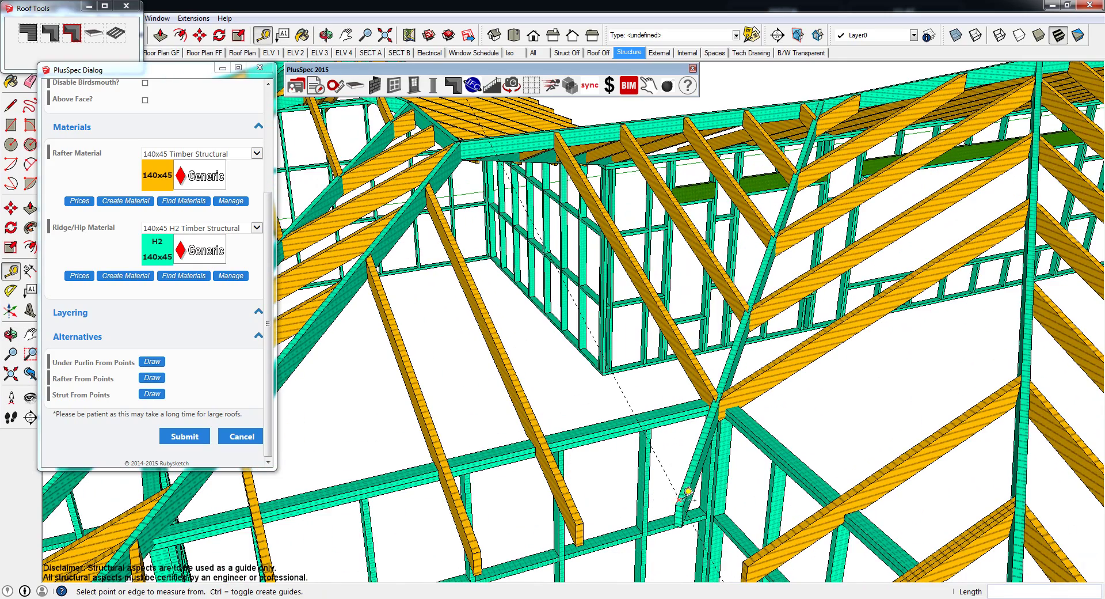
scroll(687, 493, "up", 3)
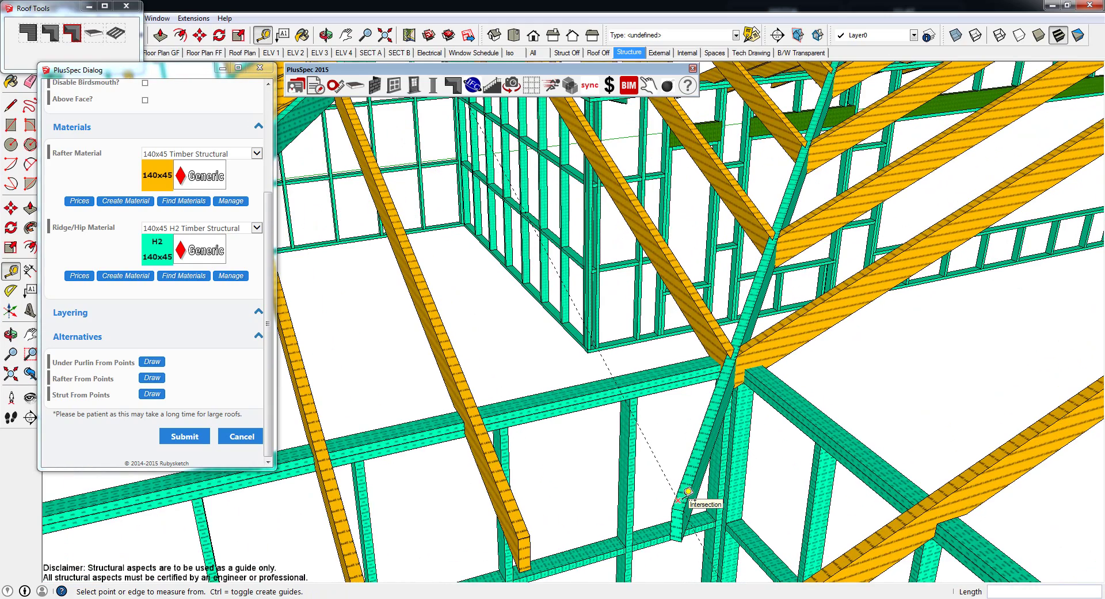
scroll(688, 493, "down", 3)
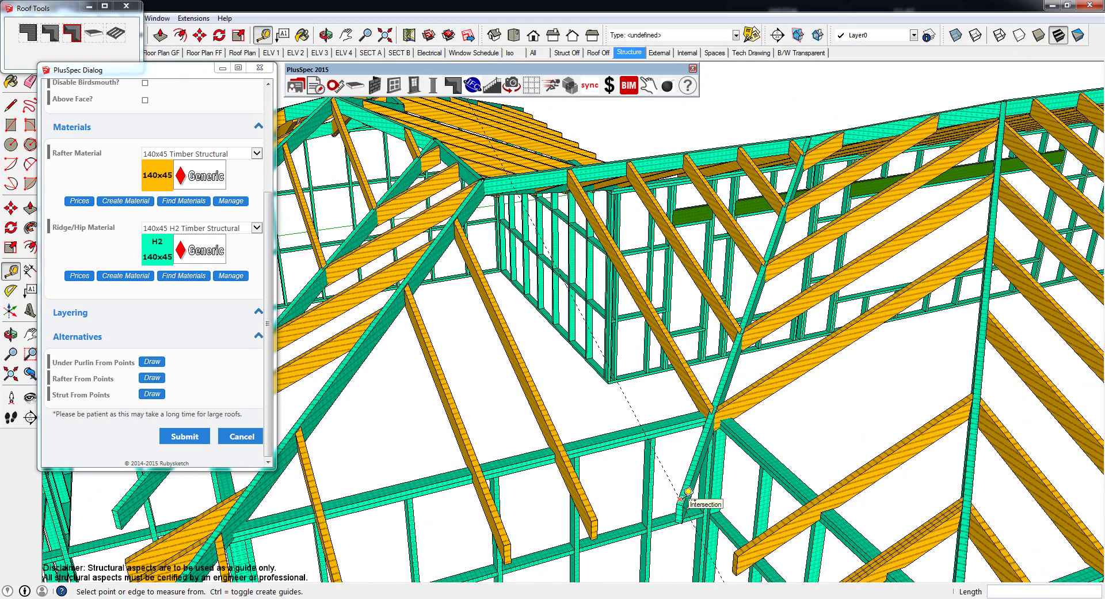
scroll(599, 512, "up", 5)
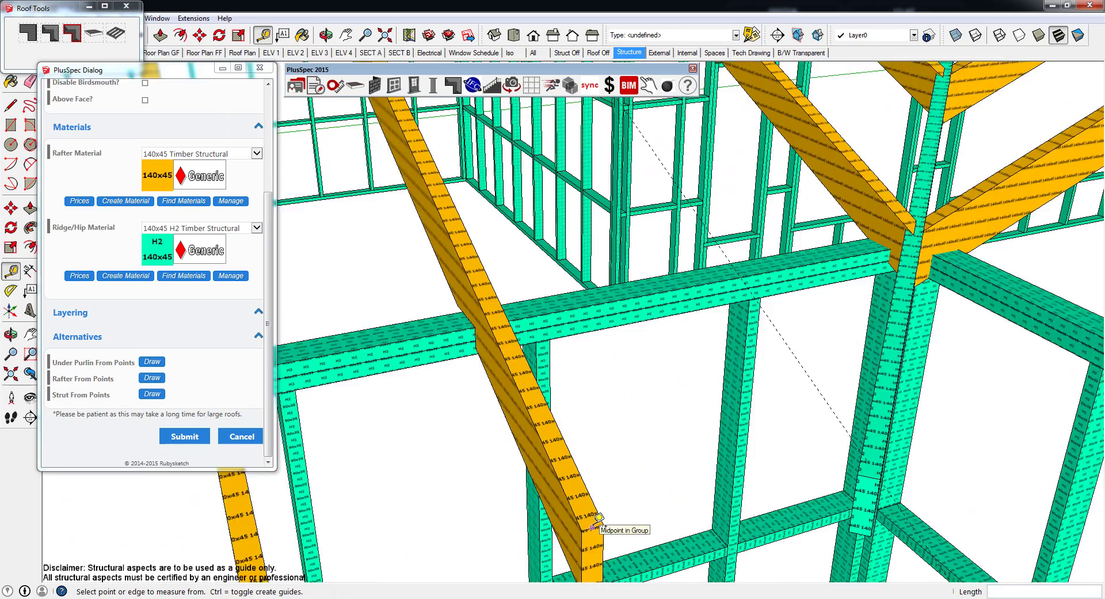
scroll(598, 517, "down", 3)
middle_click_drag(599, 525, 709, 412)
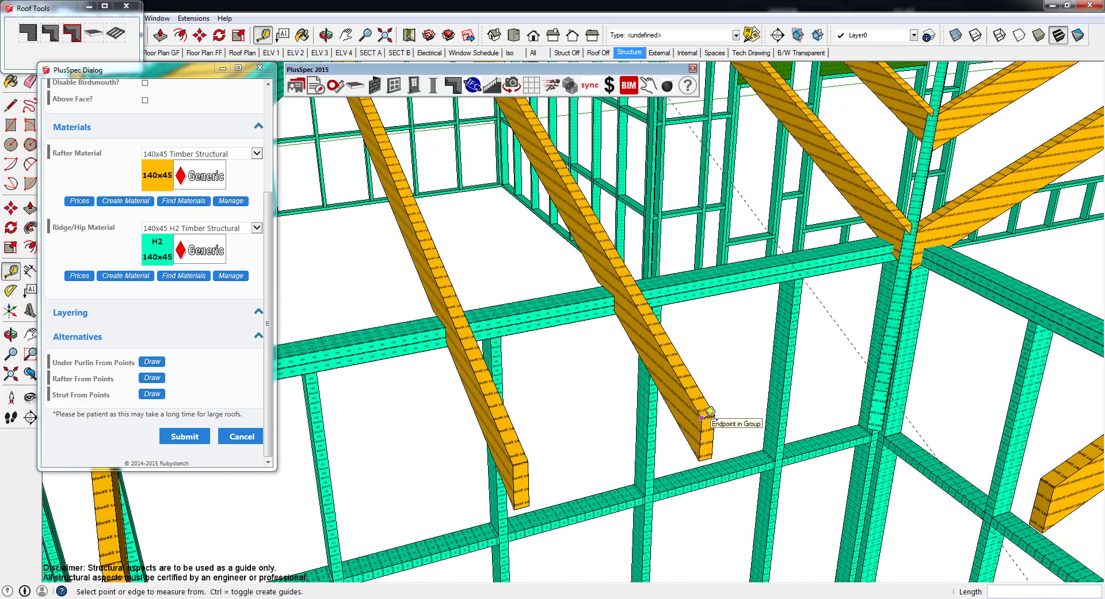
left_click(709, 413)
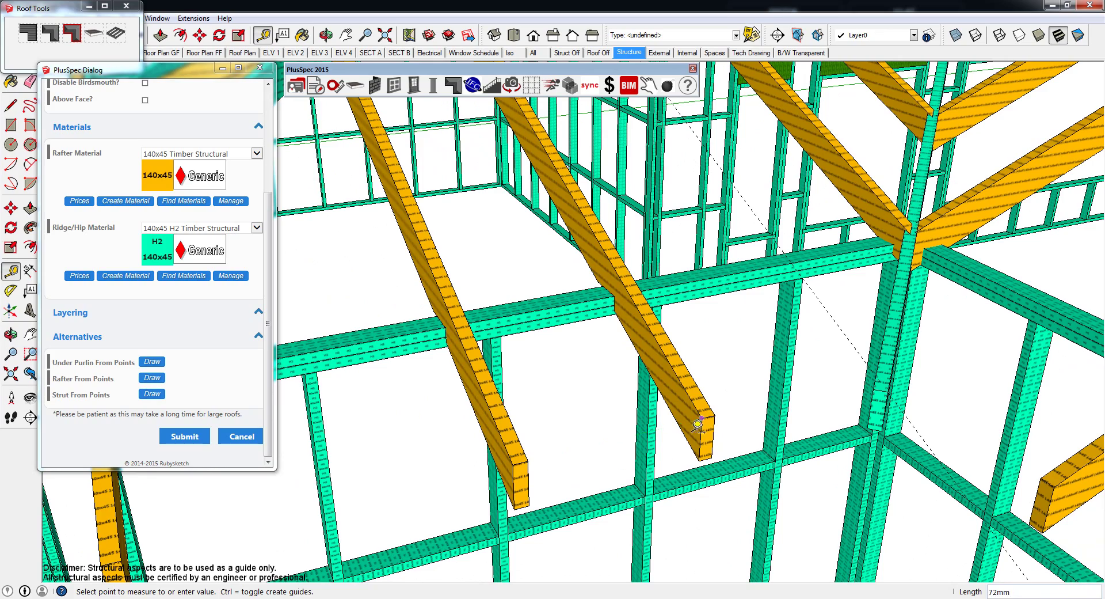
scroll(716, 412, "up", 2)
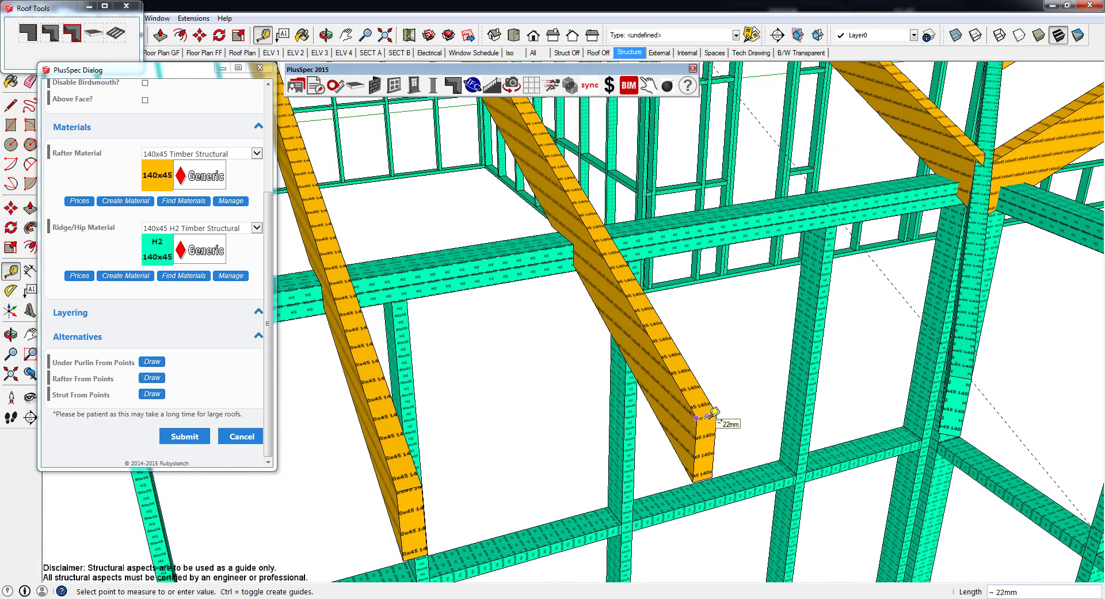
scroll(714, 411, "up", 3)
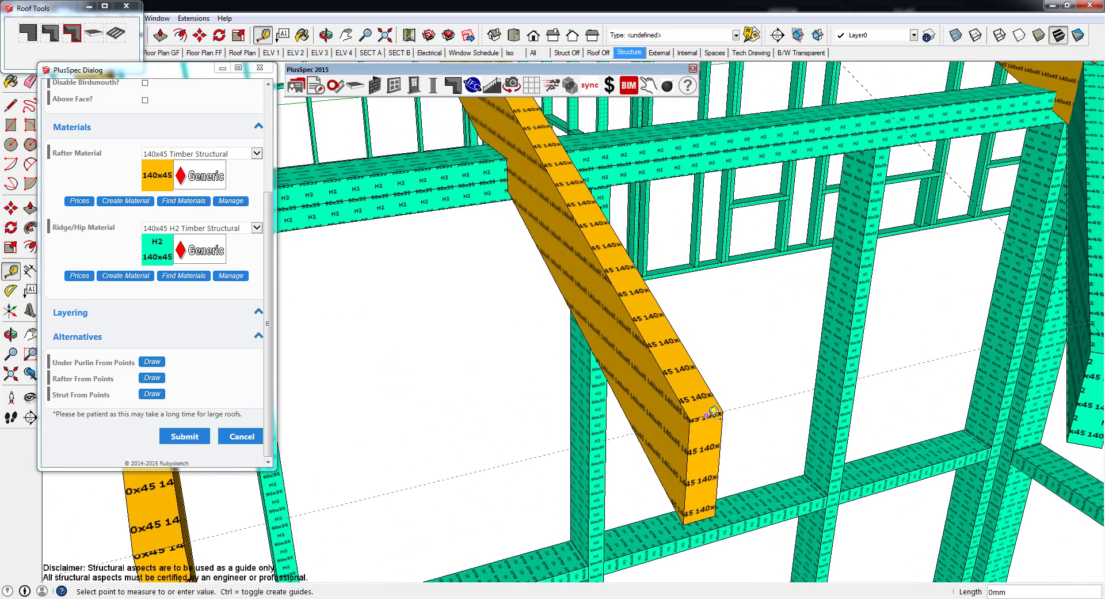
scroll(711, 409, "down", 4)
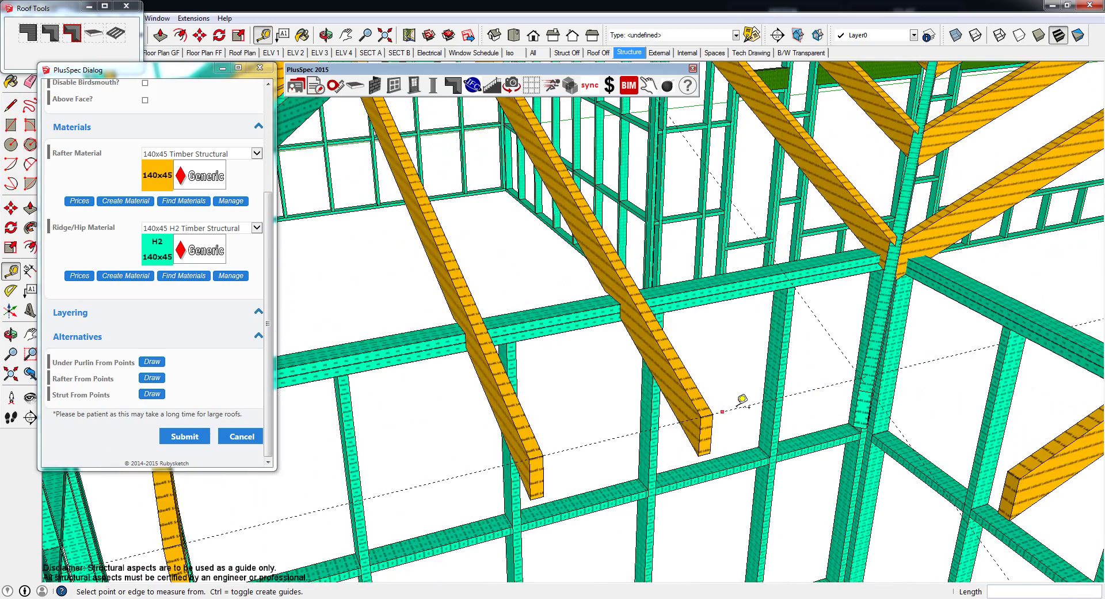
middle_click_drag(823, 384, 800, 412)
scroll(800, 412, "down", 2)
Start PlusSpec's Rafter From Points drawing tool.
left_click(160, 377)
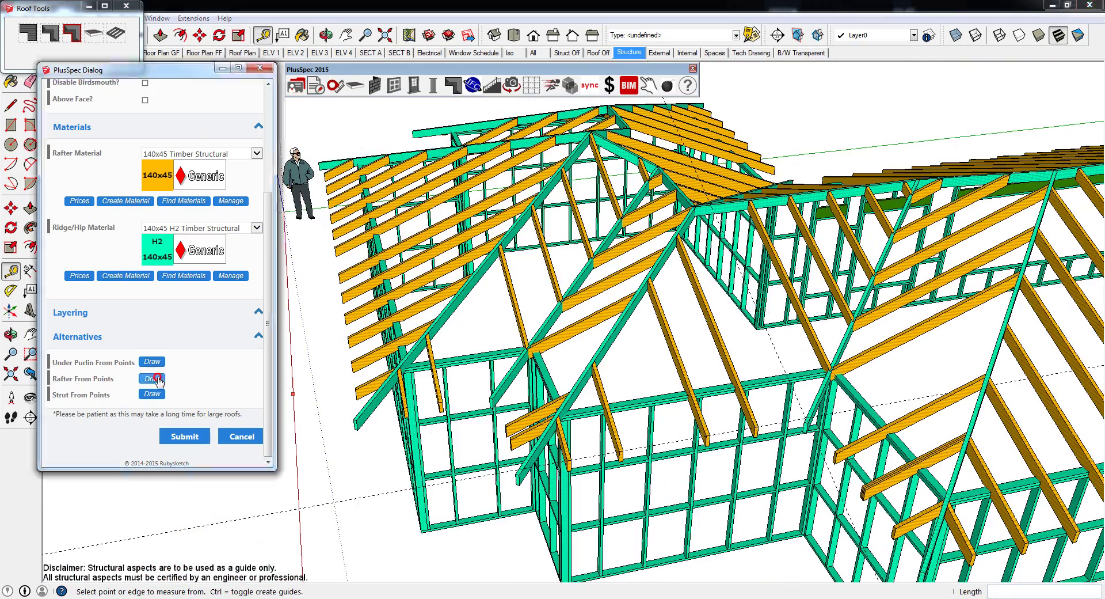
scroll(764, 244, "up", 6)
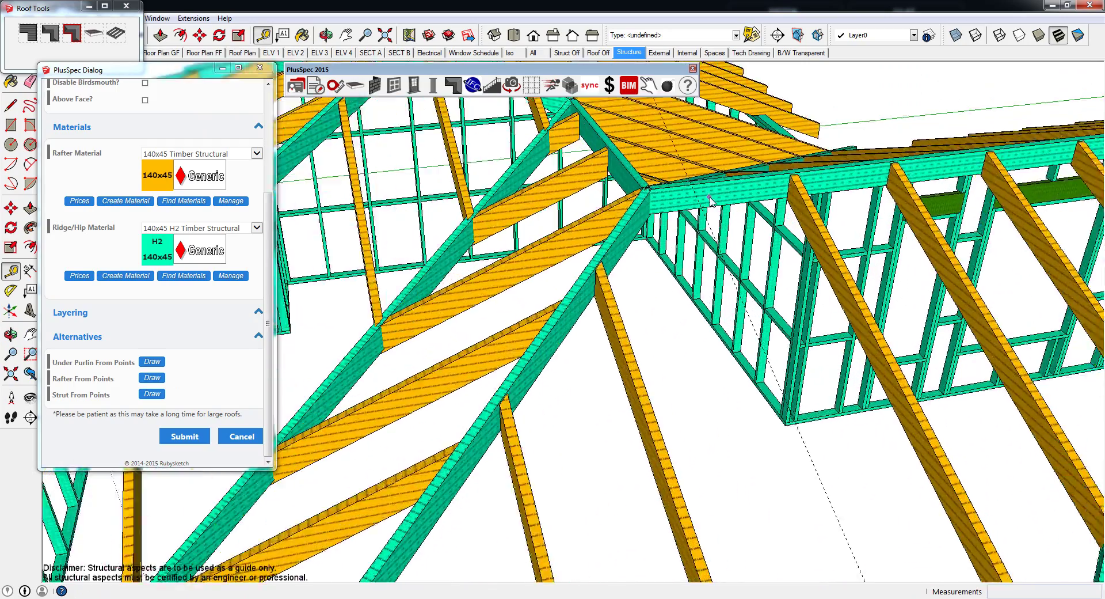
scroll(691, 191, "up", 3)
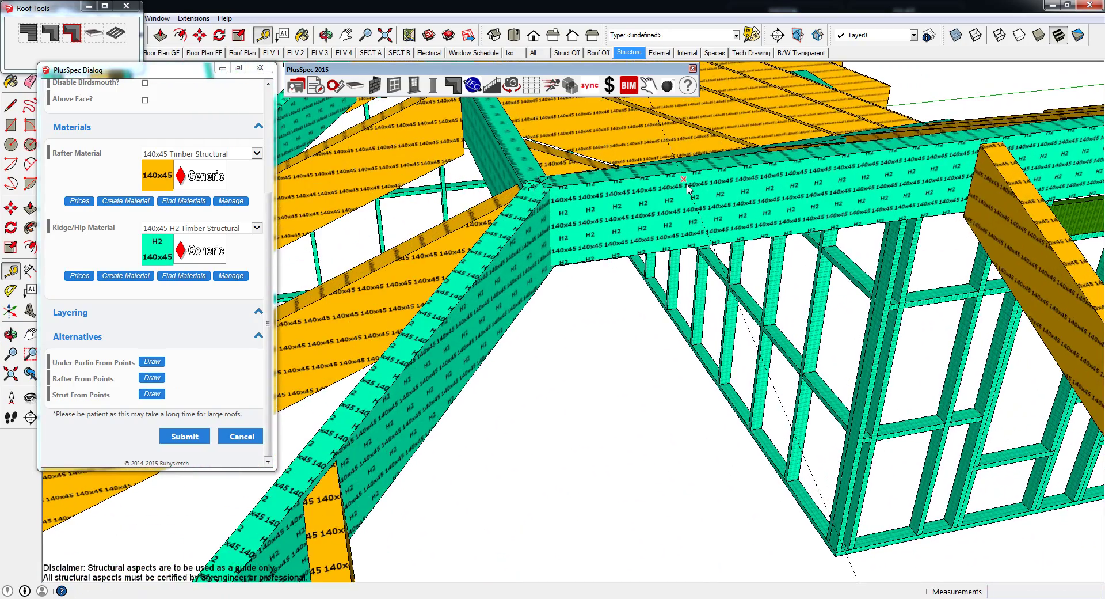
scroll(698, 216, "down", 6)
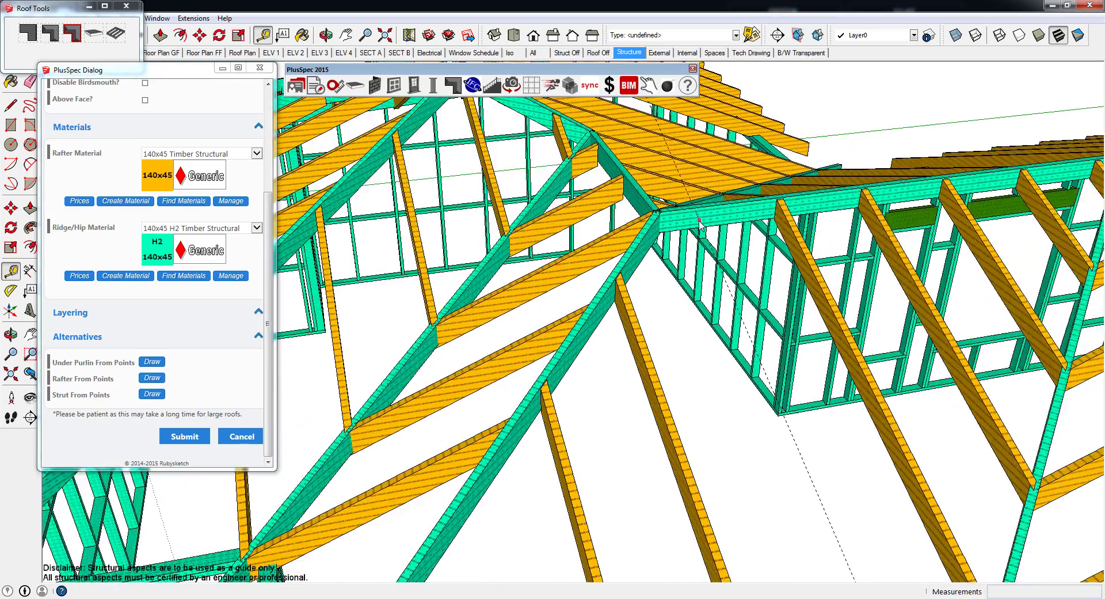
Inspect the hip, ridge and wall-plate junctions from a lower angle.
middle_click_drag(700, 224, 806, 449)
scroll(834, 533, "up", 5)
scroll(833, 532, "down", 1)
key("space")
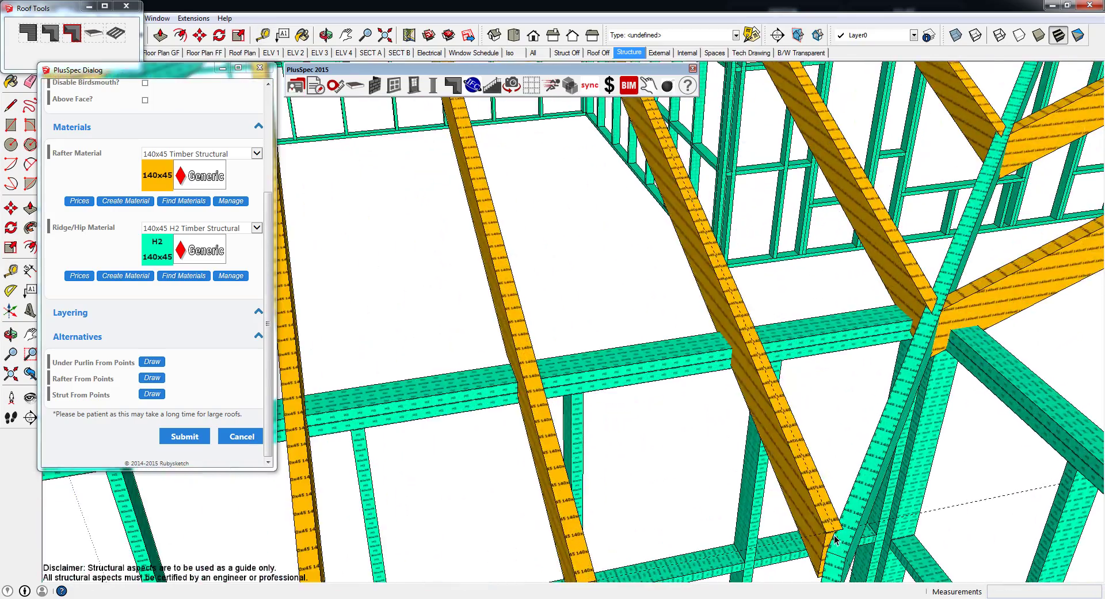
middle_click_drag(829, 529, 764, 412)
scroll(835, 452, "down", 4)
scroll(883, 417, "down", 5)
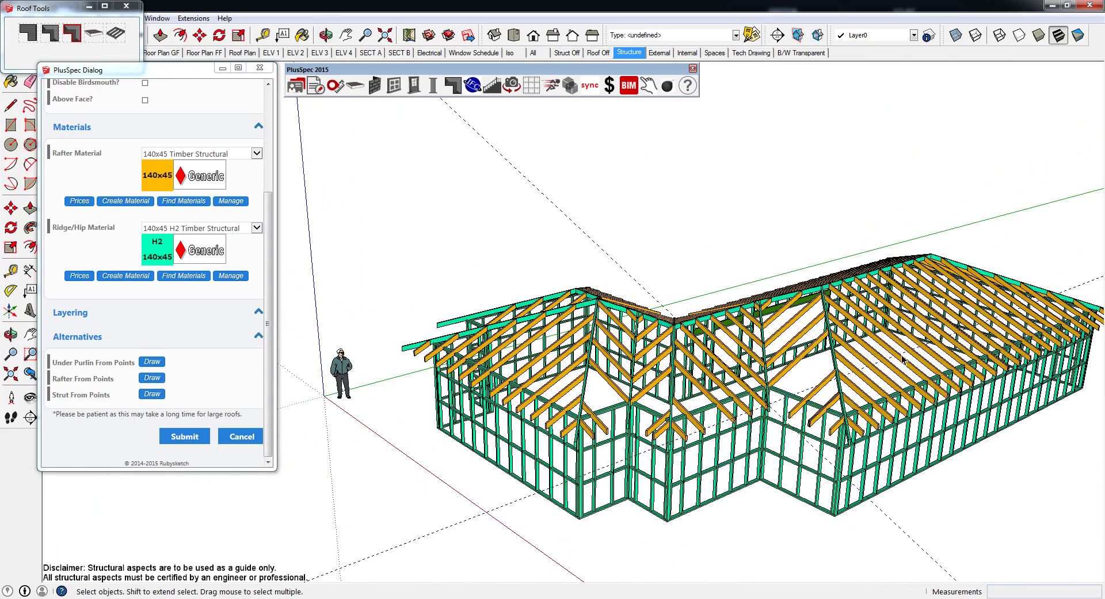
Generate the PlusSpec document and dismiss the Job Tool warning.
scroll(903, 357, "up", 3)
scroll(843, 328, "down", 2)
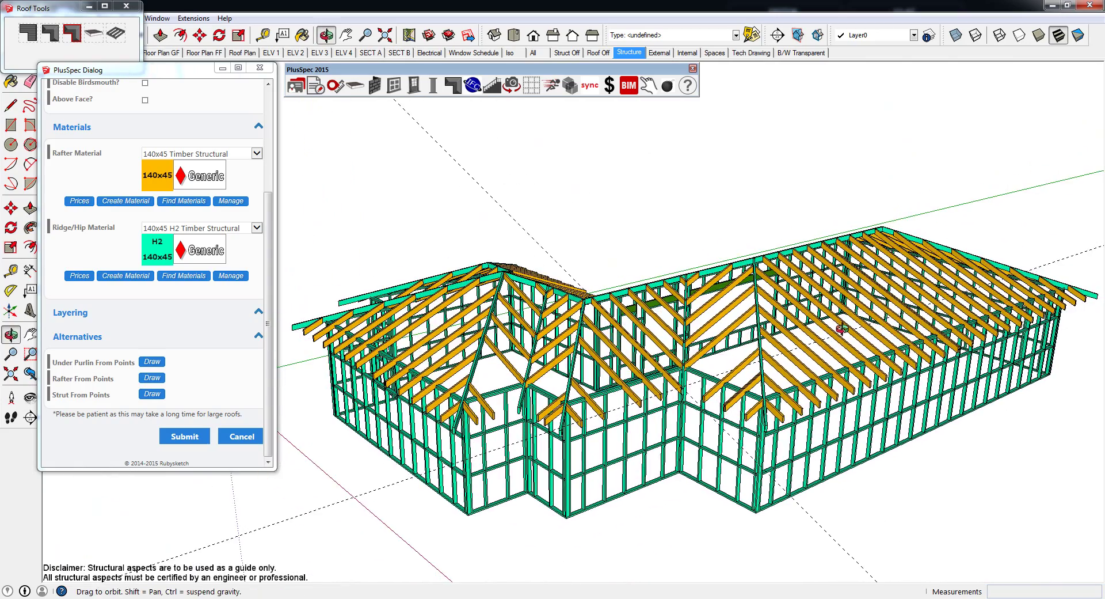
key("space")
left_click(316, 86)
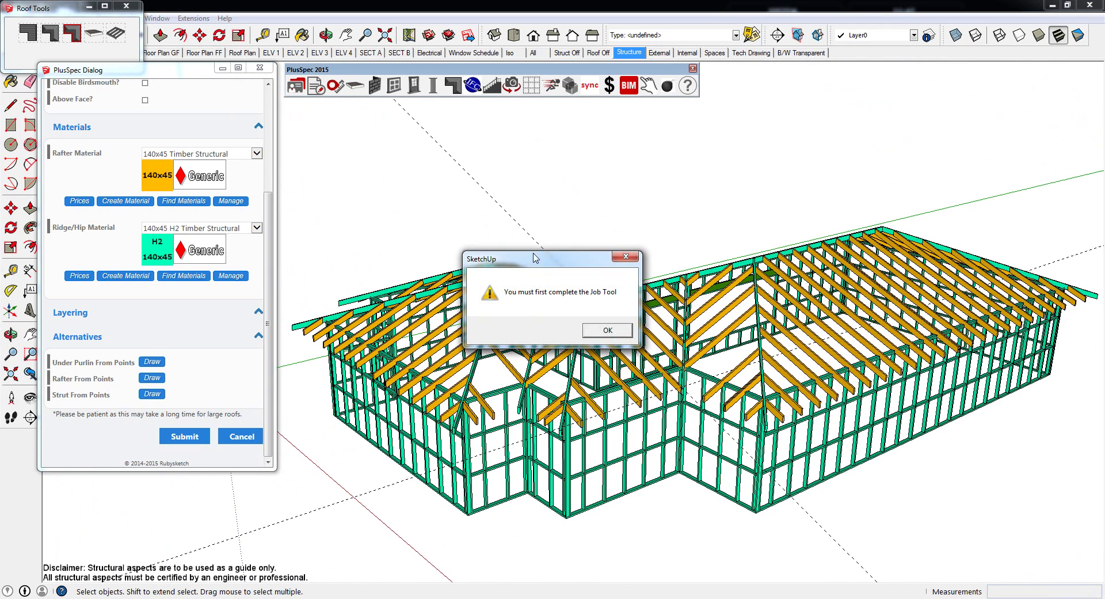
left_click(592, 331)
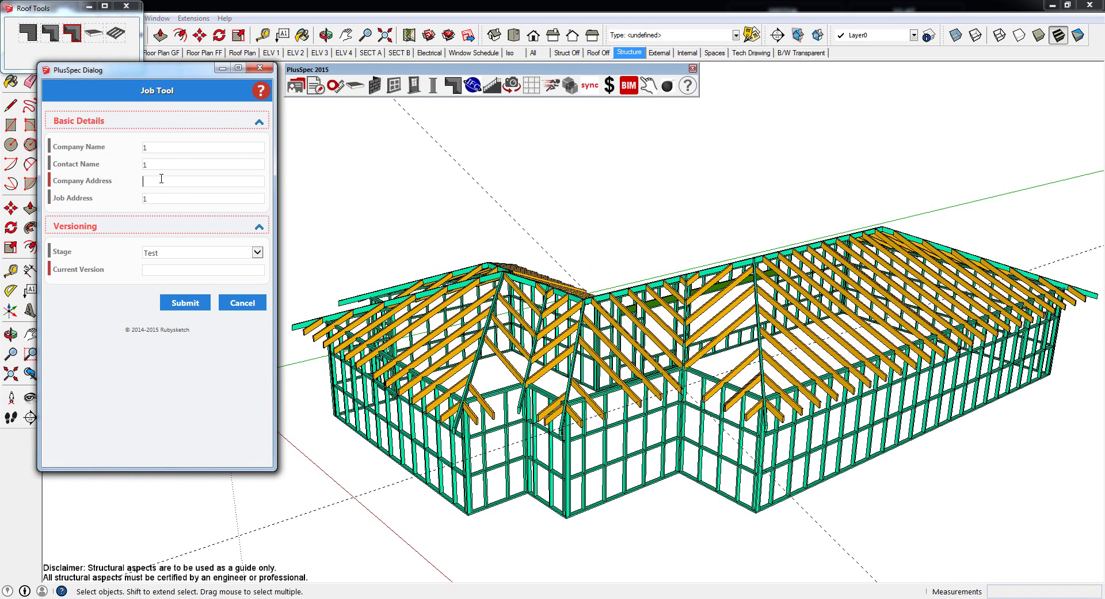
Enter 11 in the Job Tool fields, submit, and bring up the TakeOff report.
type("11")
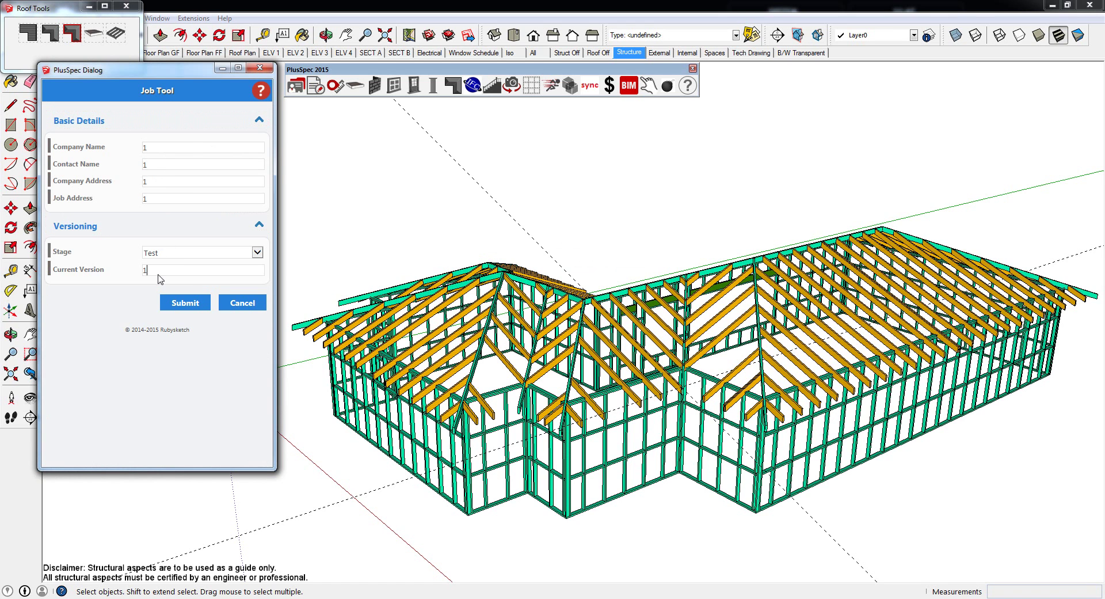
left_click(175, 303)
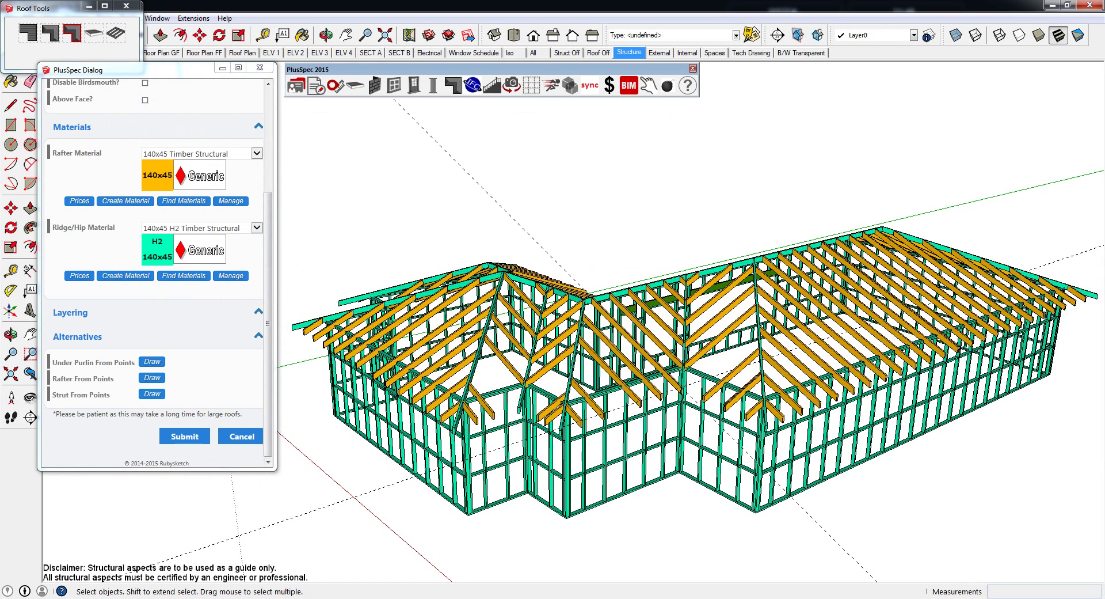
left_click(316, 87)
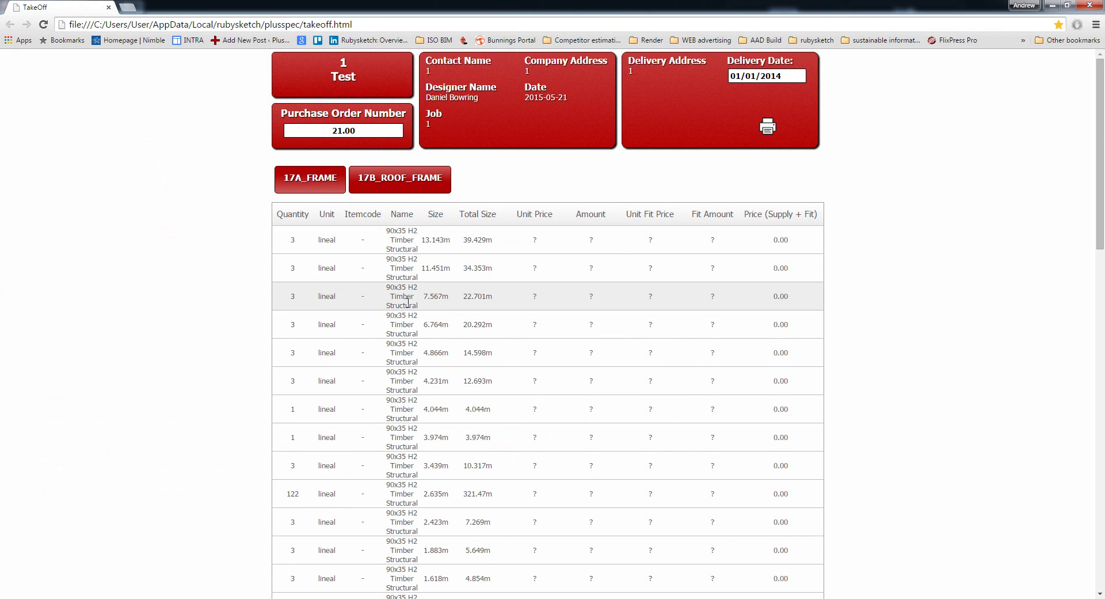
Show the 17B_ROOF_FRAME list, review it down to the 324.557m total, and return to the top.
scroll(408, 303, "down", 4)
scroll(408, 303, "up", 4)
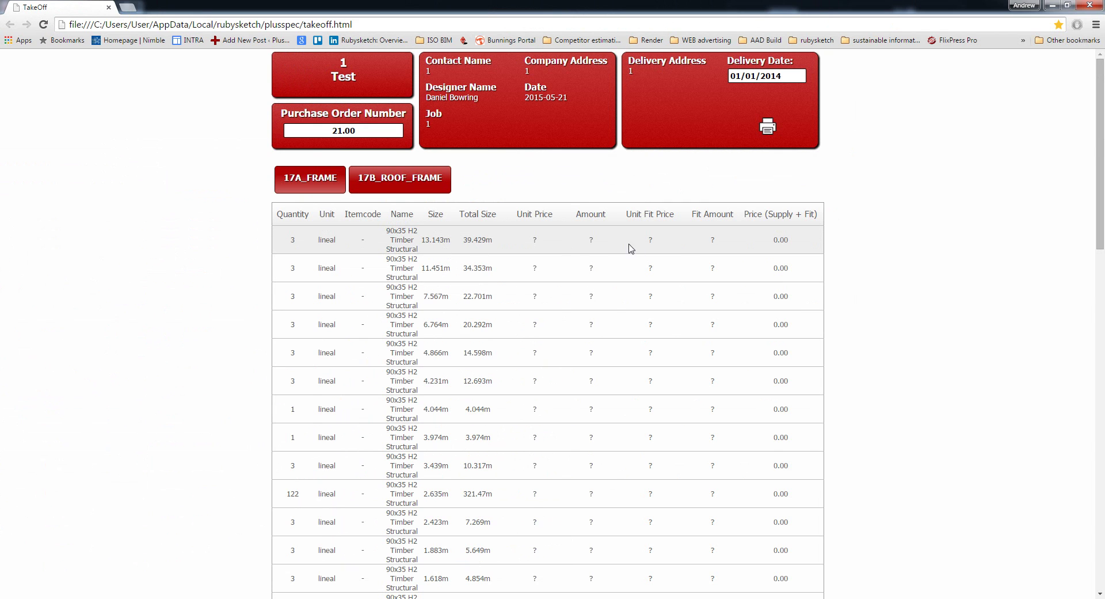
left_click(429, 189)
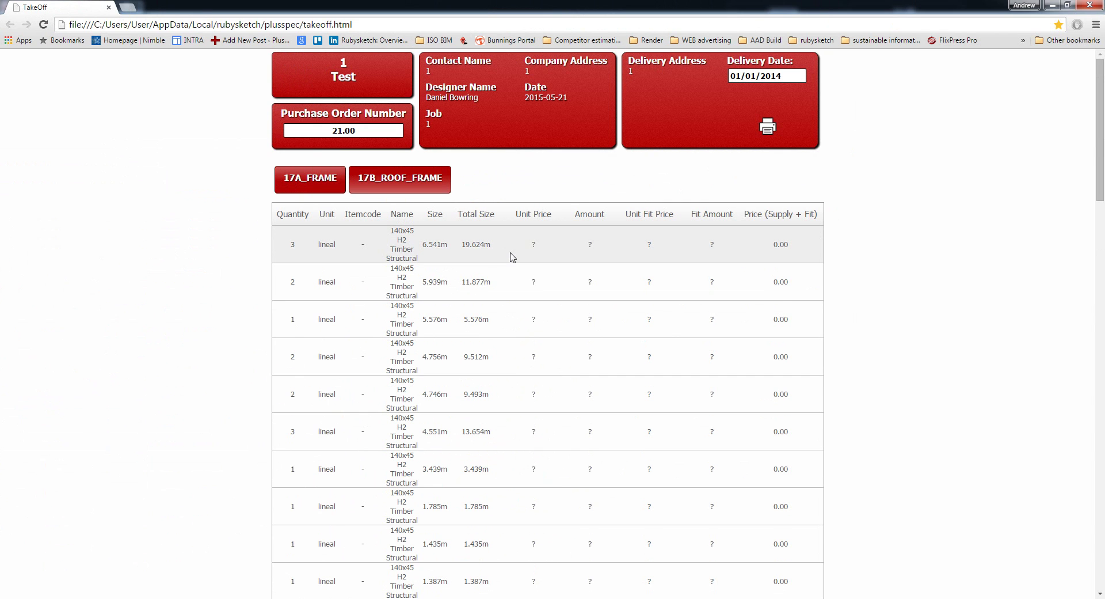
scroll(414, 216, "down", 7)
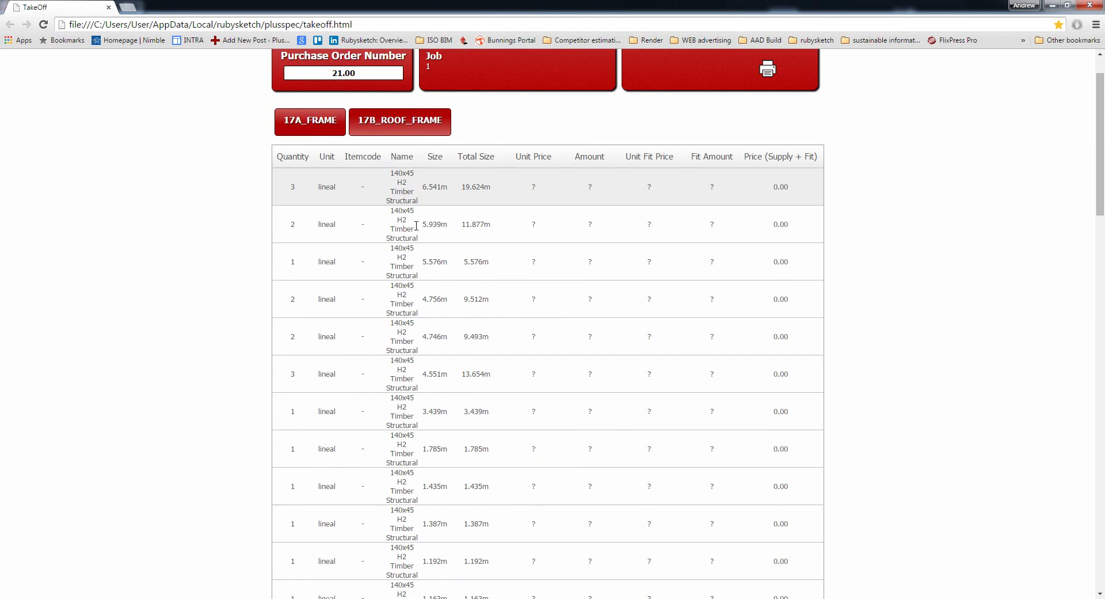
scroll(416, 226, "down", 1)
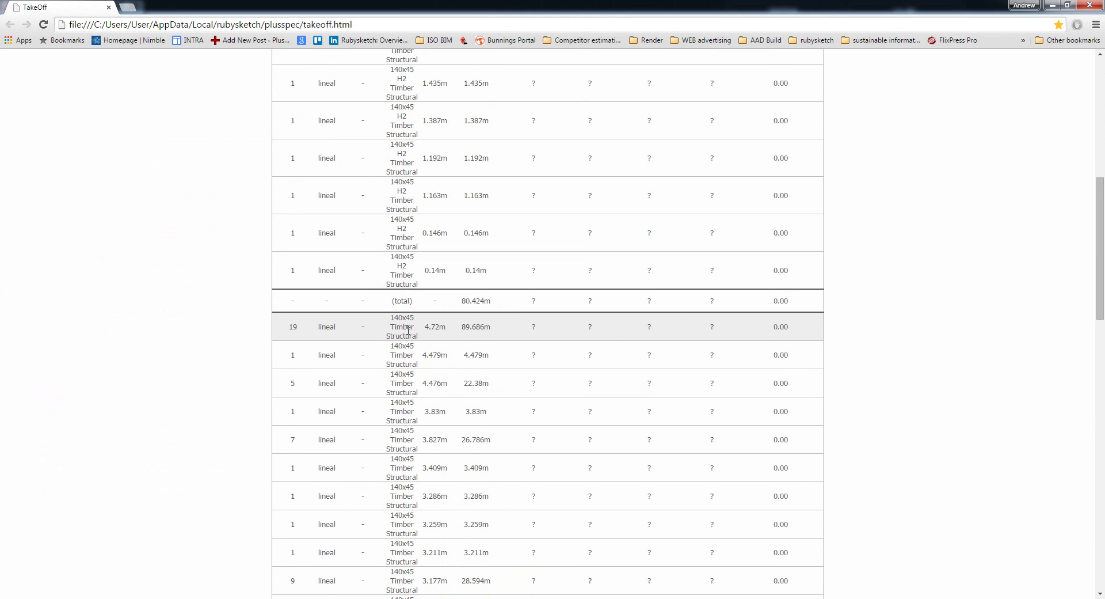
scroll(407, 329, "down", 6)
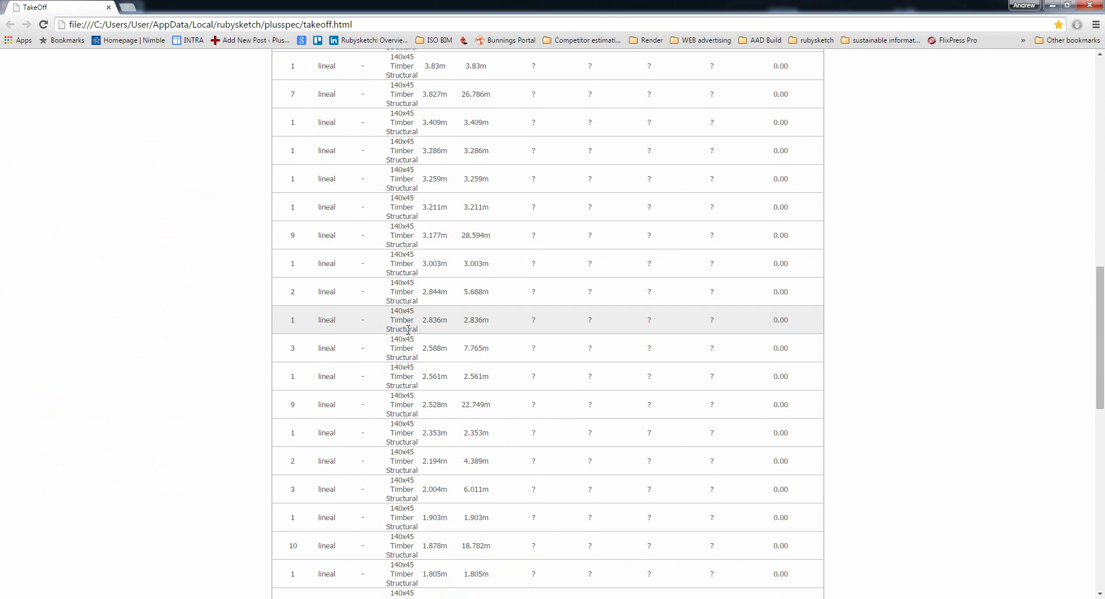
scroll(407, 330, "down", 1)
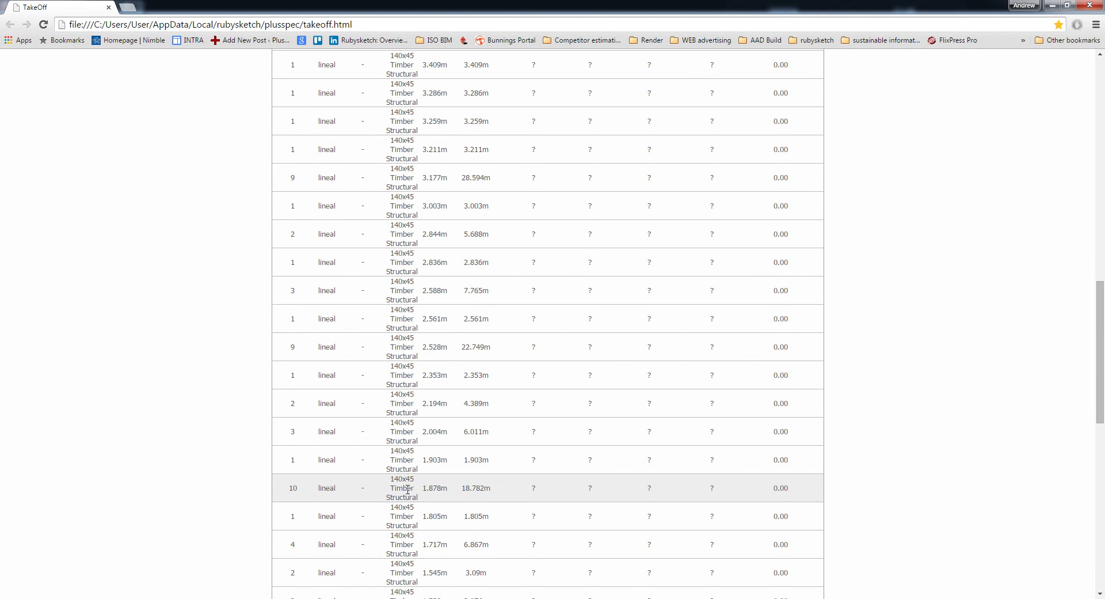
scroll(368, 486, "down", 6)
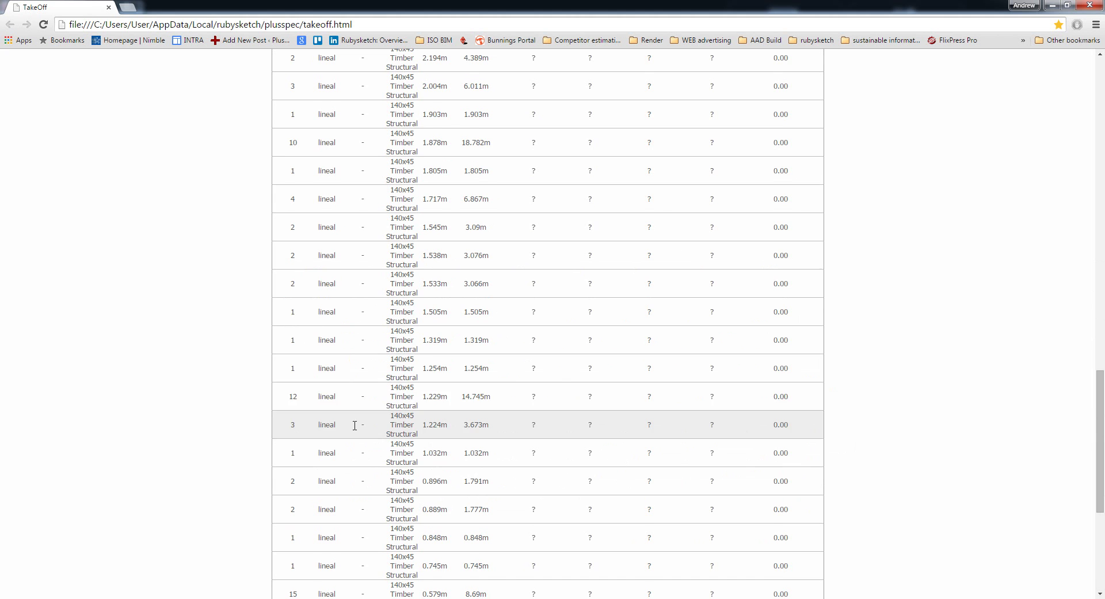
scroll(434, 408, "down", 6)
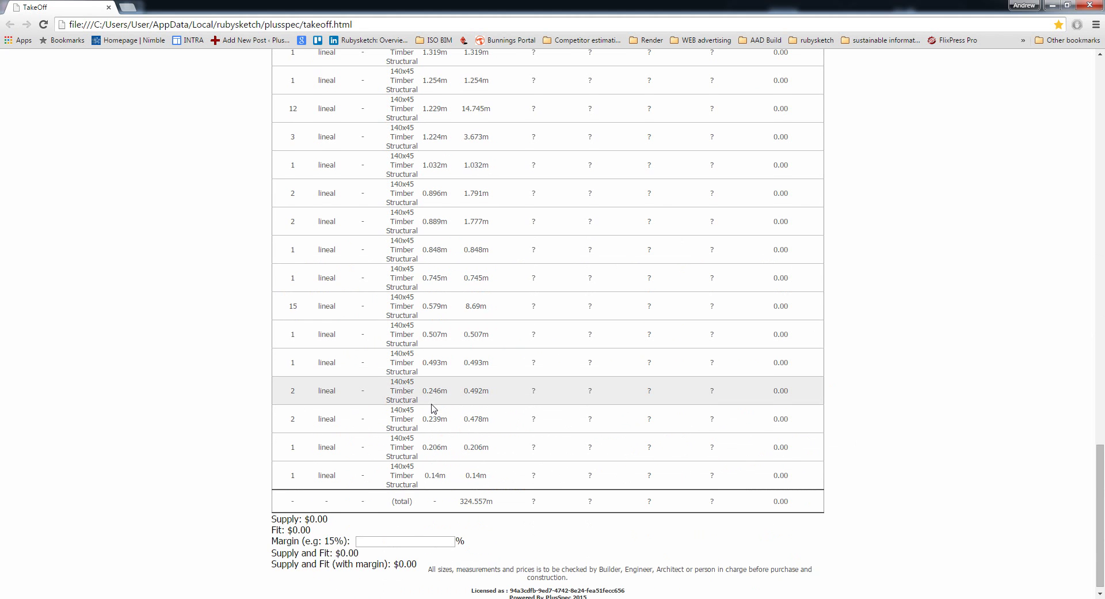
scroll(441, 391, "up", 13)
scroll(440, 390, "up", 15)
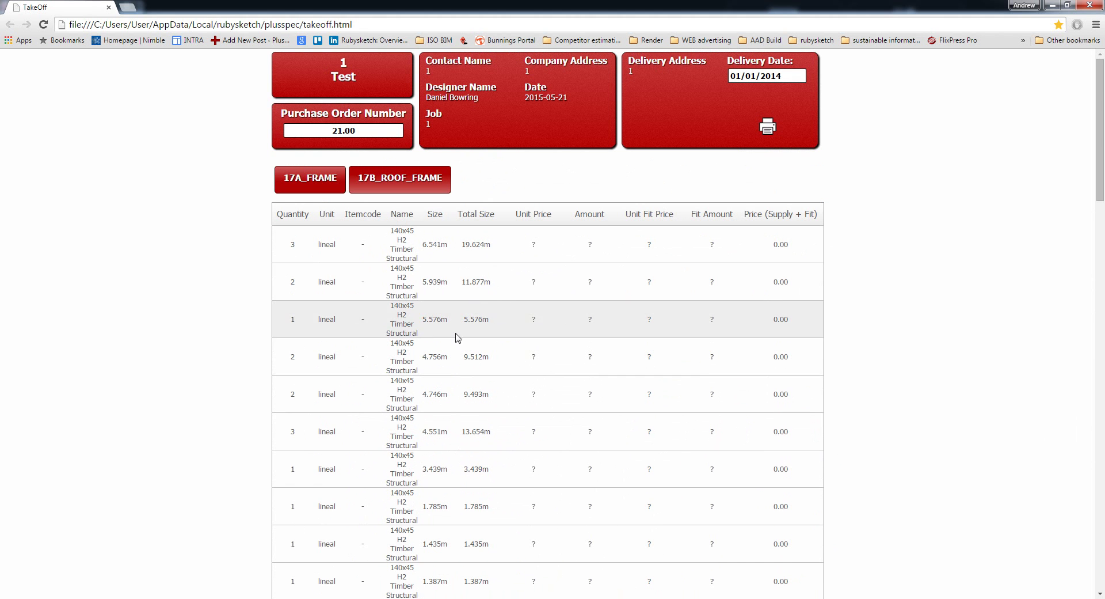
Minimize the takeoff and examine the long hip roof's rafters up close in SketchUp.
left_click(1052, 6)
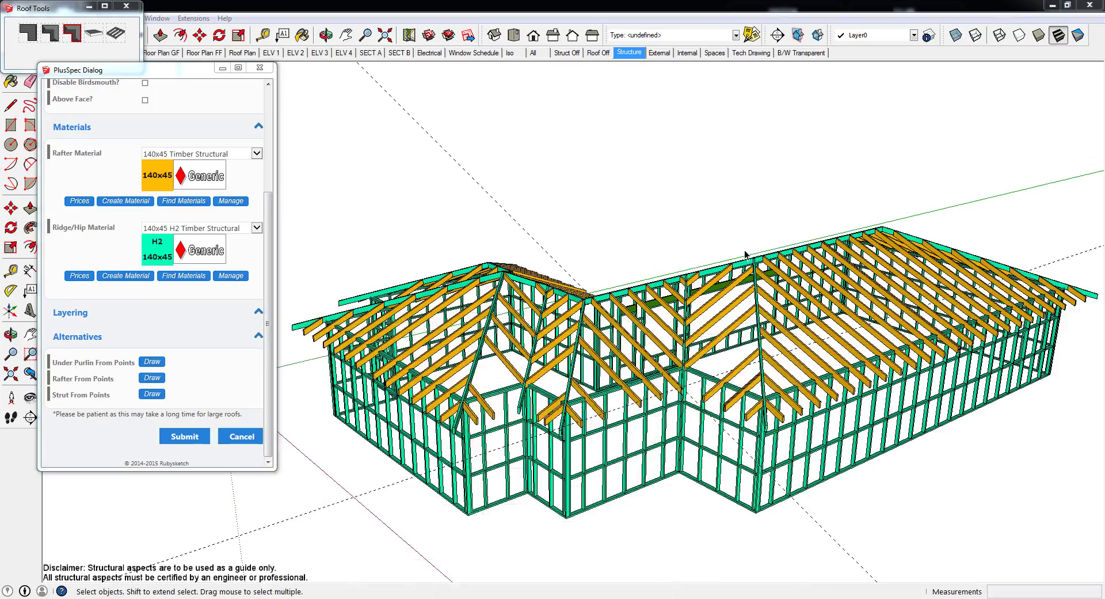
left_click_drag(846, 301, 809, 308)
middle_click_drag(808, 308, 734, 320)
scroll(548, 252, "up", 10)
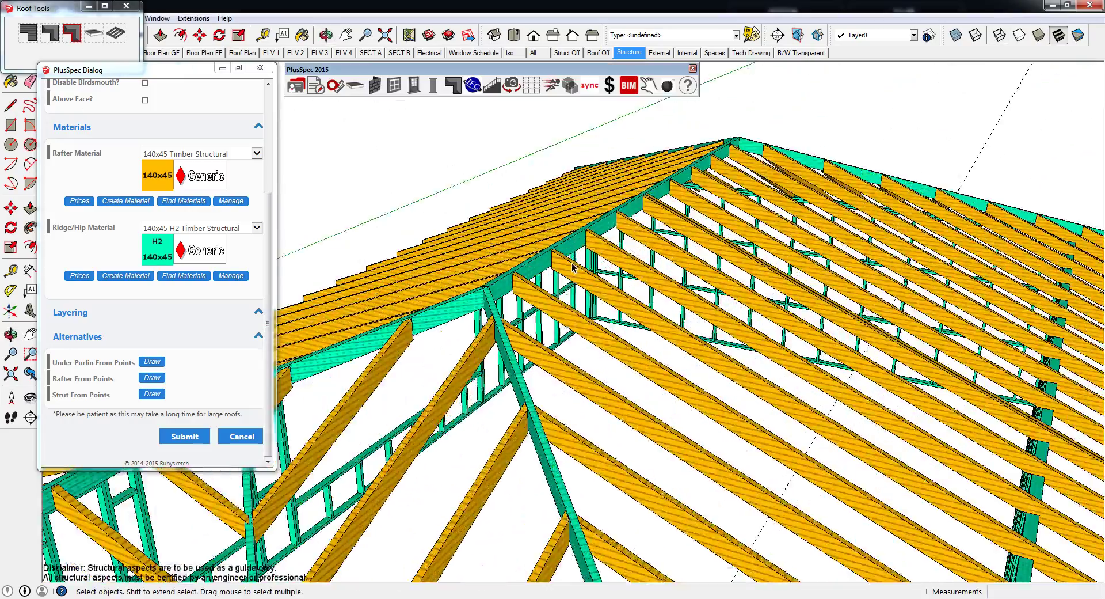
scroll(548, 252, "down", 6)
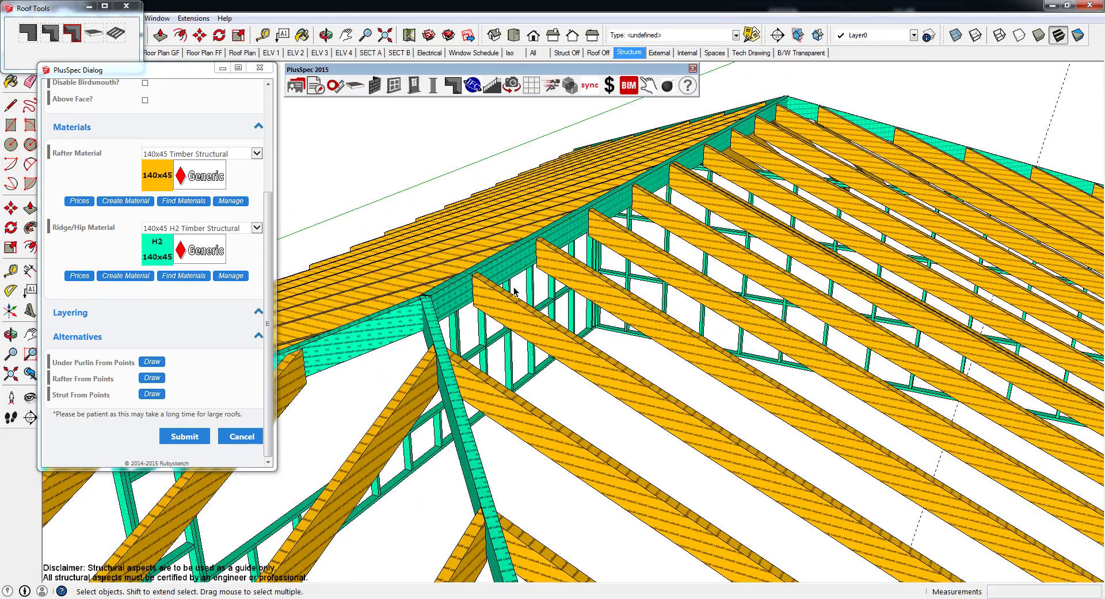
middle_click_drag(514, 292, 509, 257)
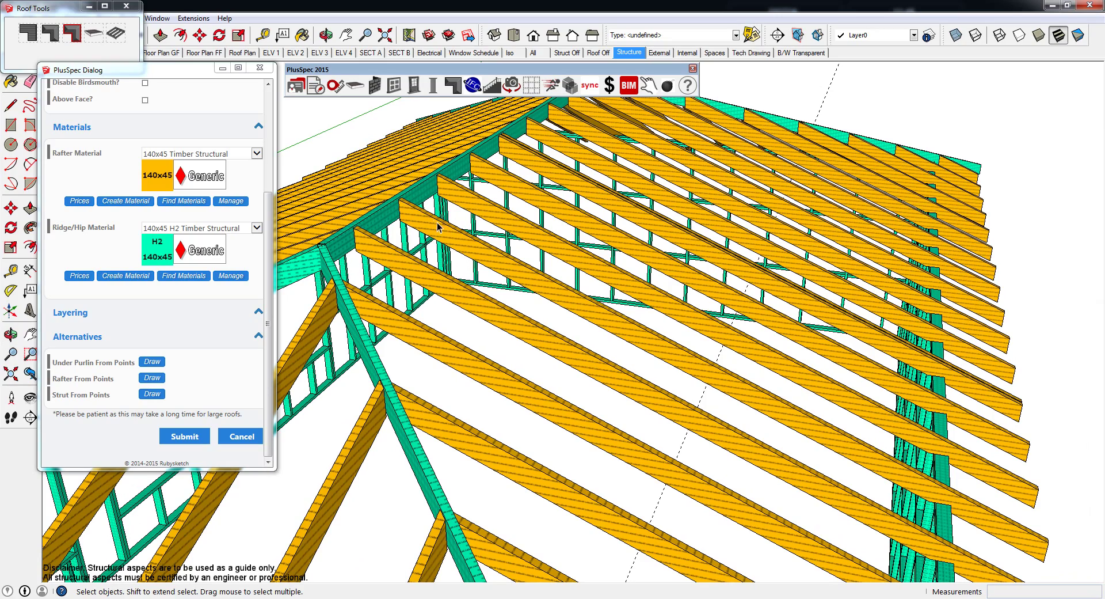
scroll(406, 209, "up", 8)
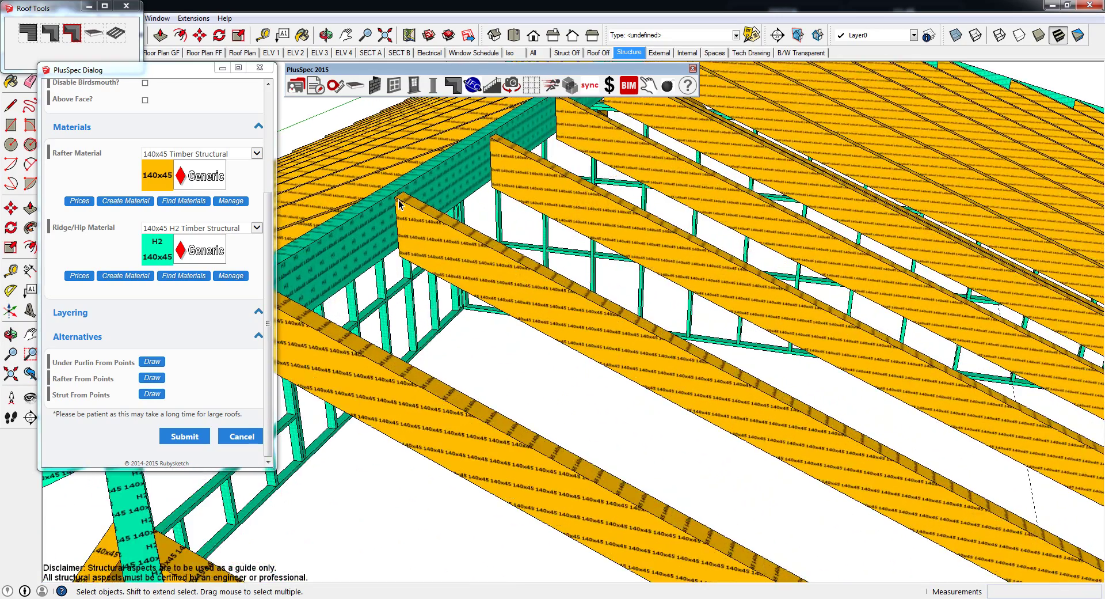
scroll(398, 203, "up", 2)
scroll(392, 200, "down", 8)
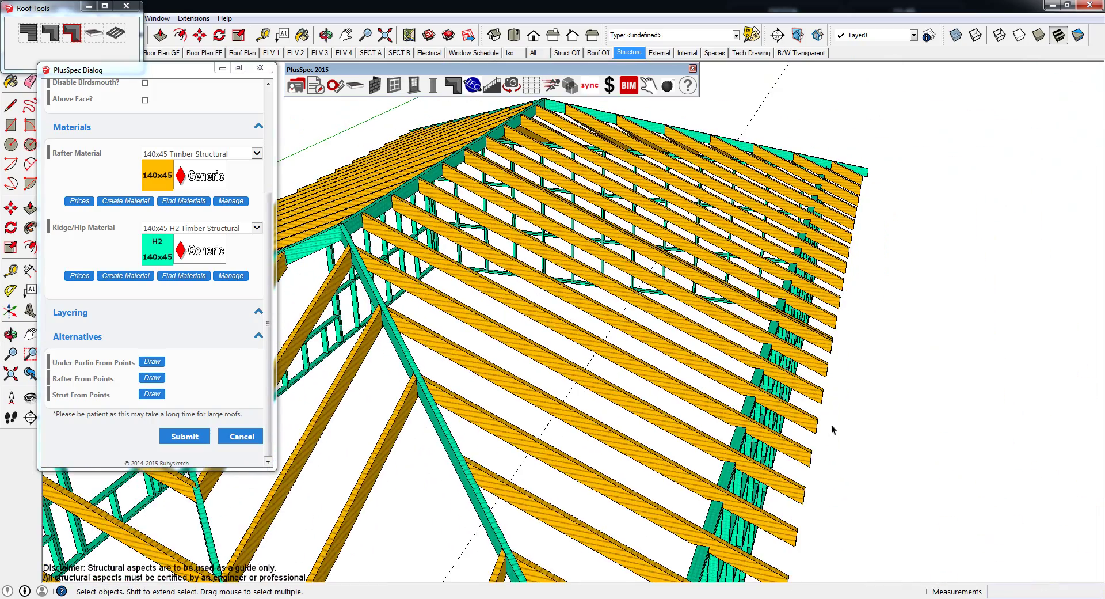
scroll(832, 429, "up", 10)
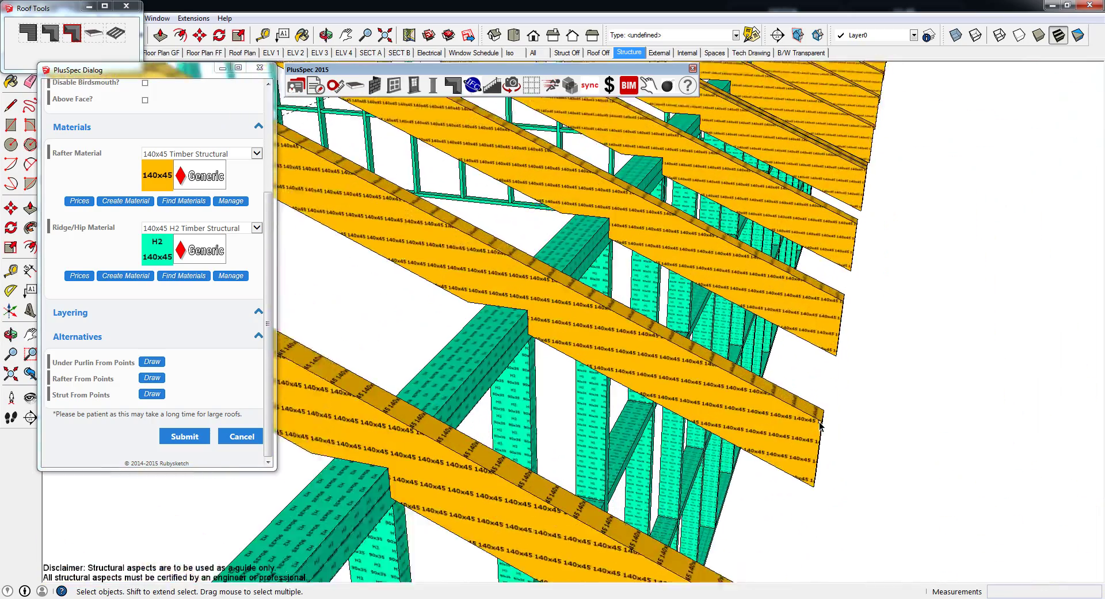
scroll(820, 426, "down", 5)
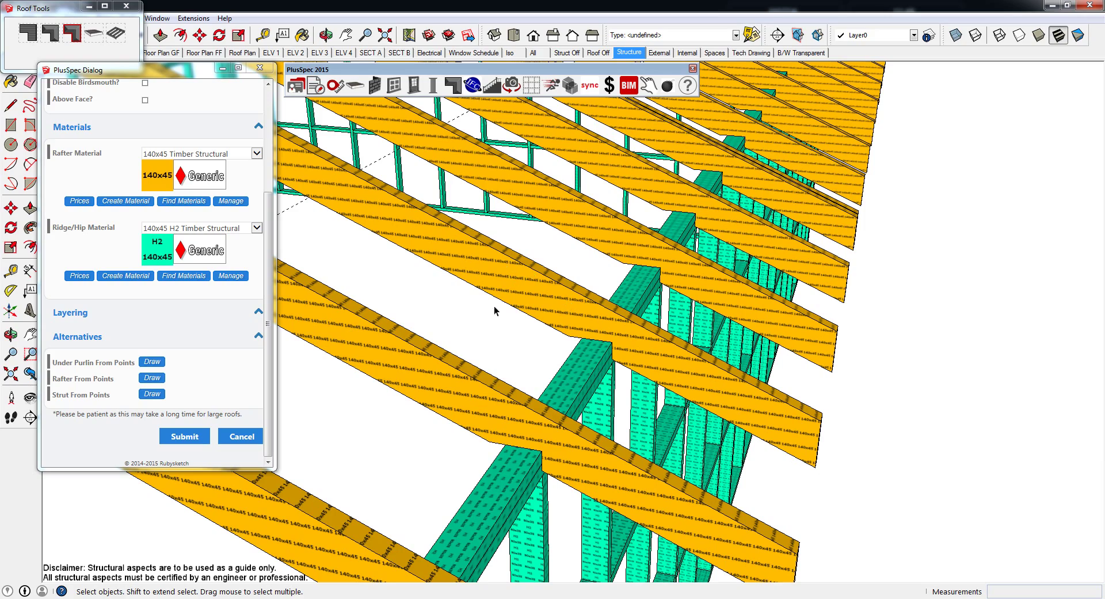
middle_click_drag(641, 363, 768, 420)
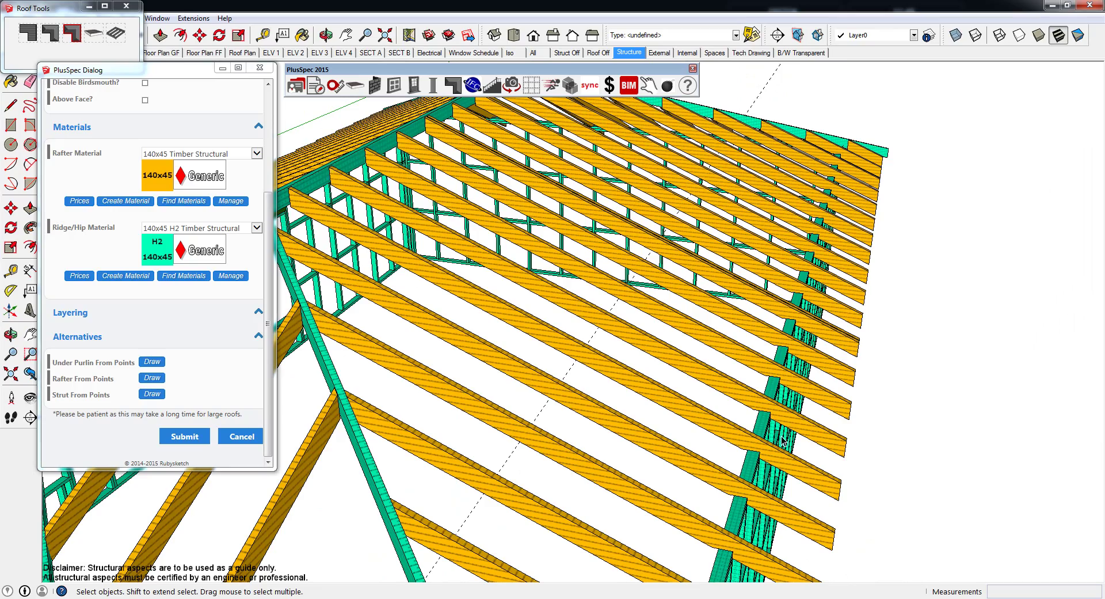
scroll(817, 448, "down", 5)
middle_click_drag(818, 448, 633, 331)
scroll(590, 321, "up", 4)
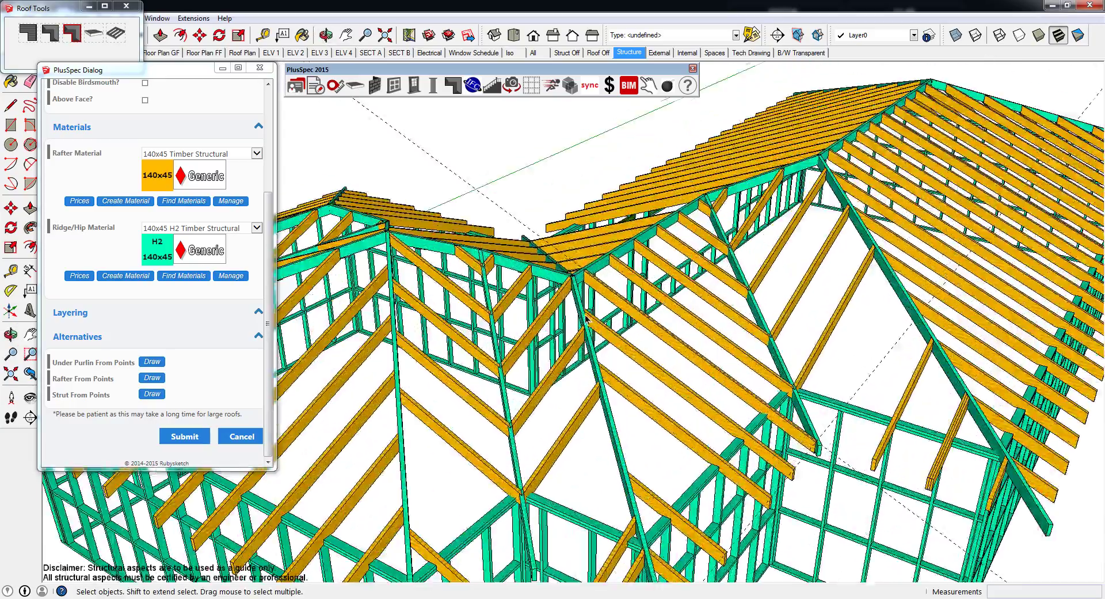
scroll(586, 318, "up", 6)
middle_click_drag(586, 318, 443, 282)
scroll(436, 274, "up", 5)
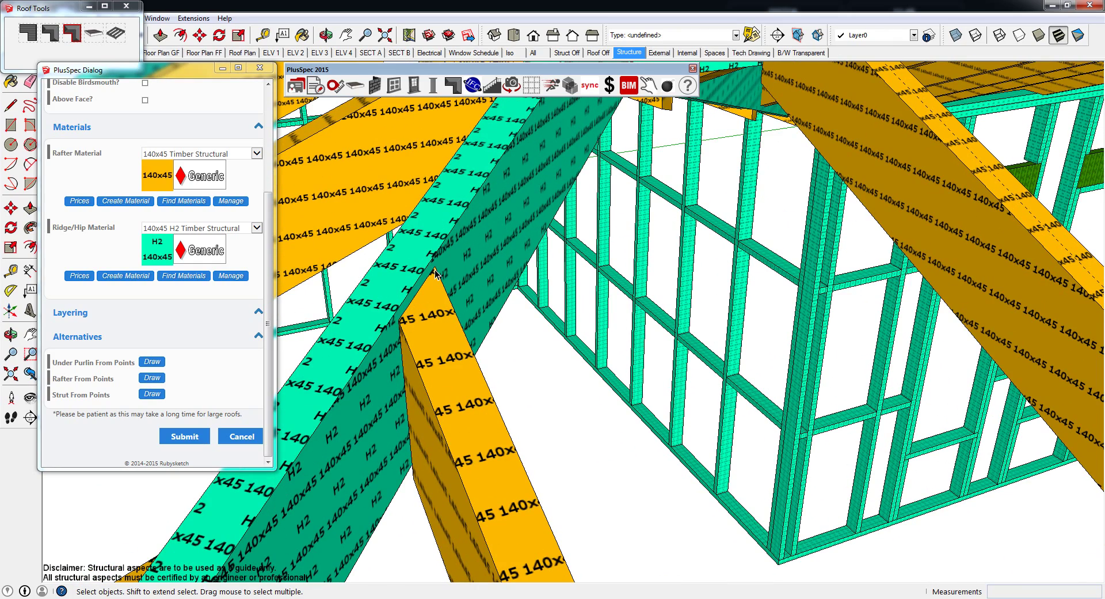
scroll(435, 274, "down", 6)
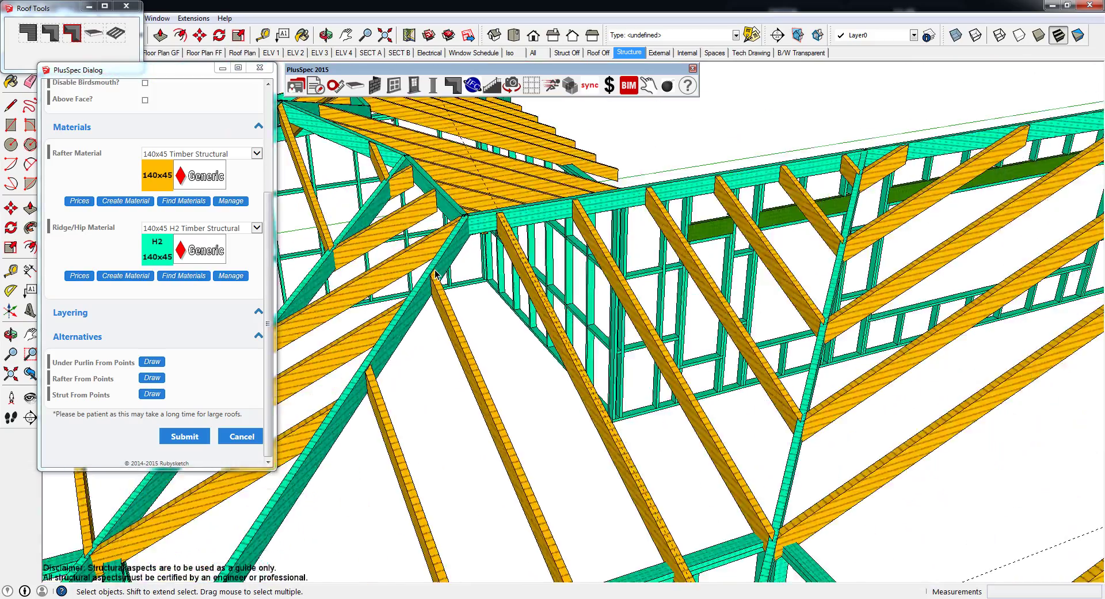
scroll(436, 274, "down", 3)
middle_click_drag(436, 274, 581, 165)
scroll(500, 227, "up", 3)
scroll(581, 165, "up", 4)
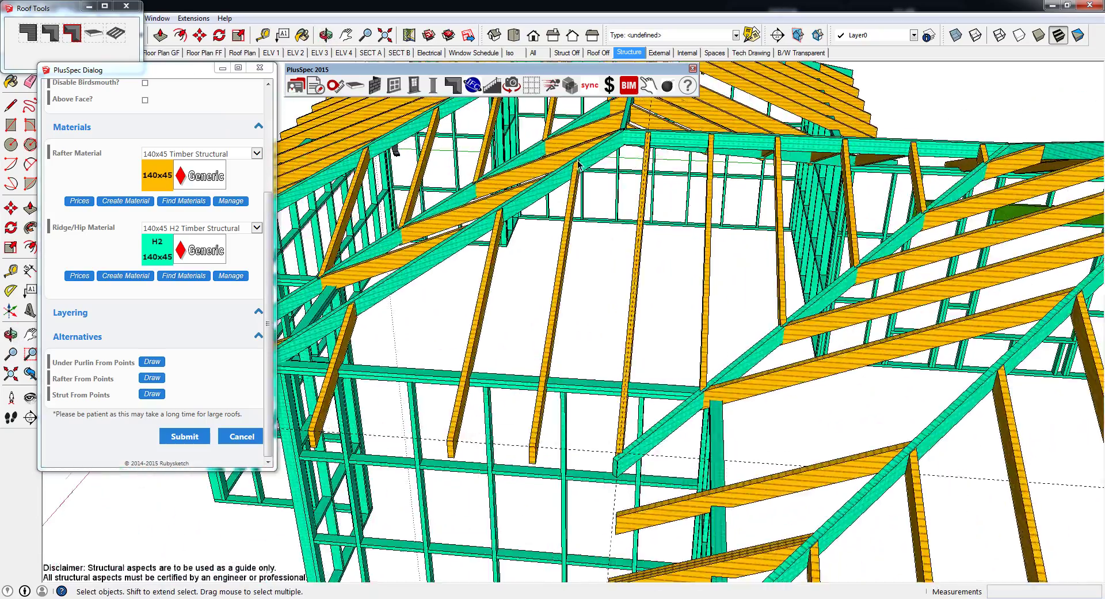
scroll(580, 162, "up", 10)
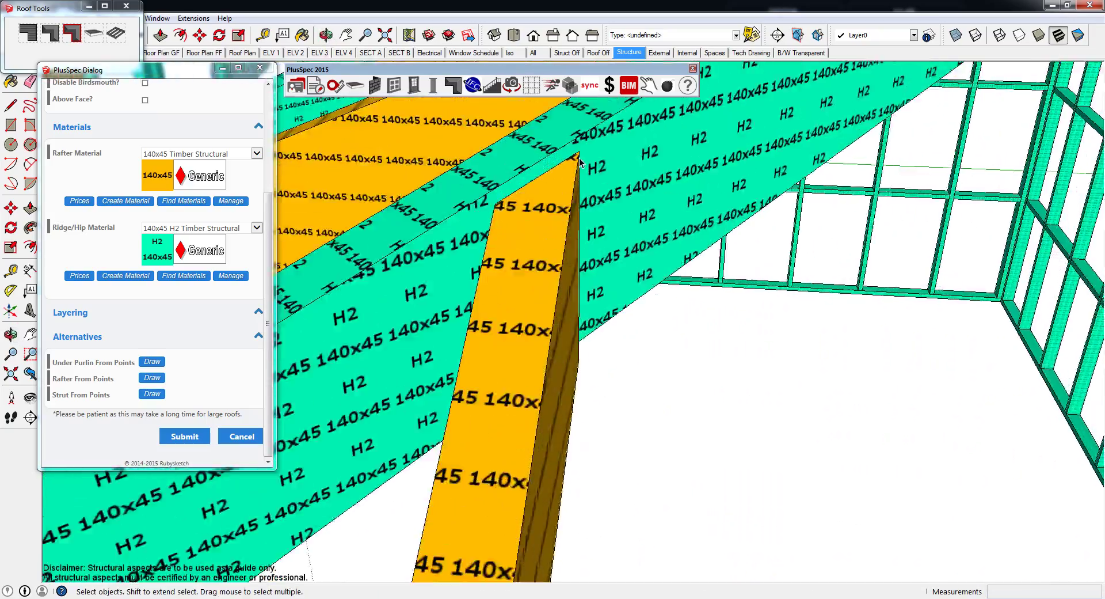
scroll(580, 151, "up", 6)
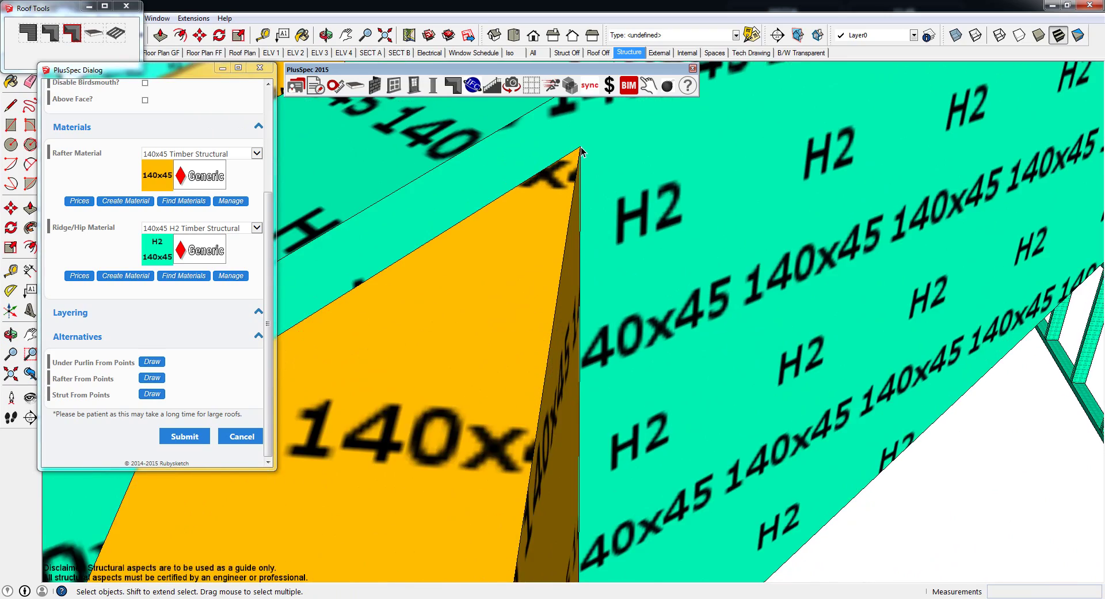
scroll(581, 147, "down", 12)
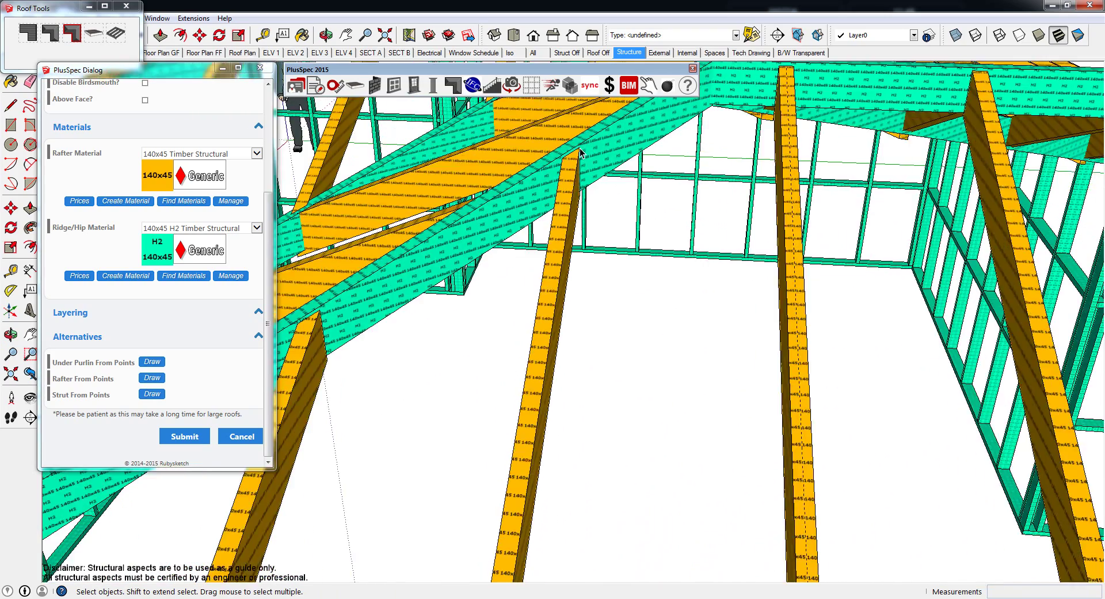
scroll(580, 155, "down", 5)
scroll(556, 354, "up", 4)
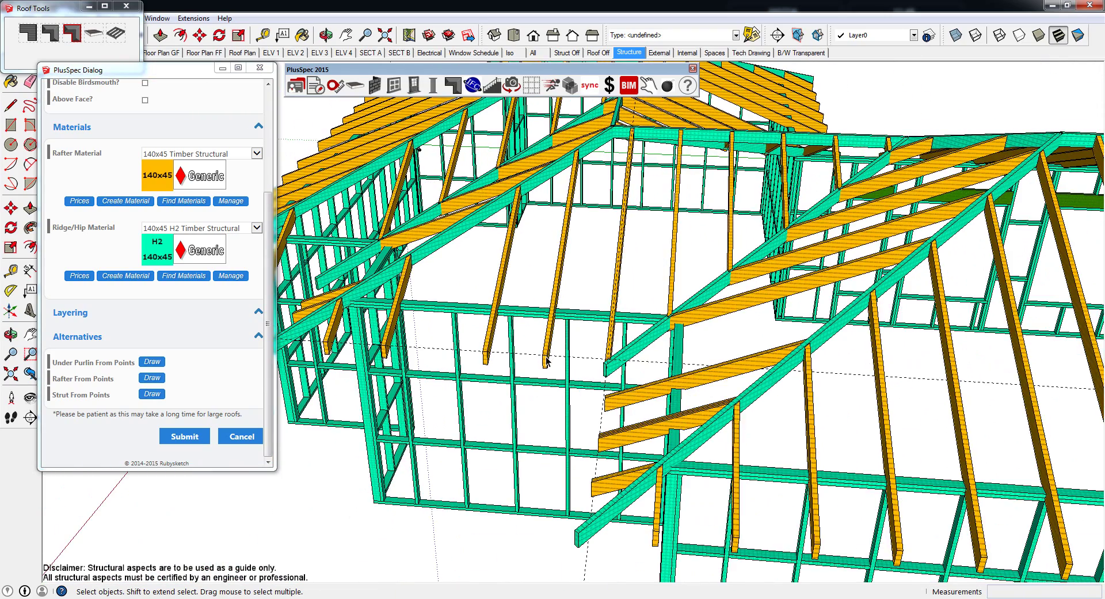
scroll(546, 361, "up", 6)
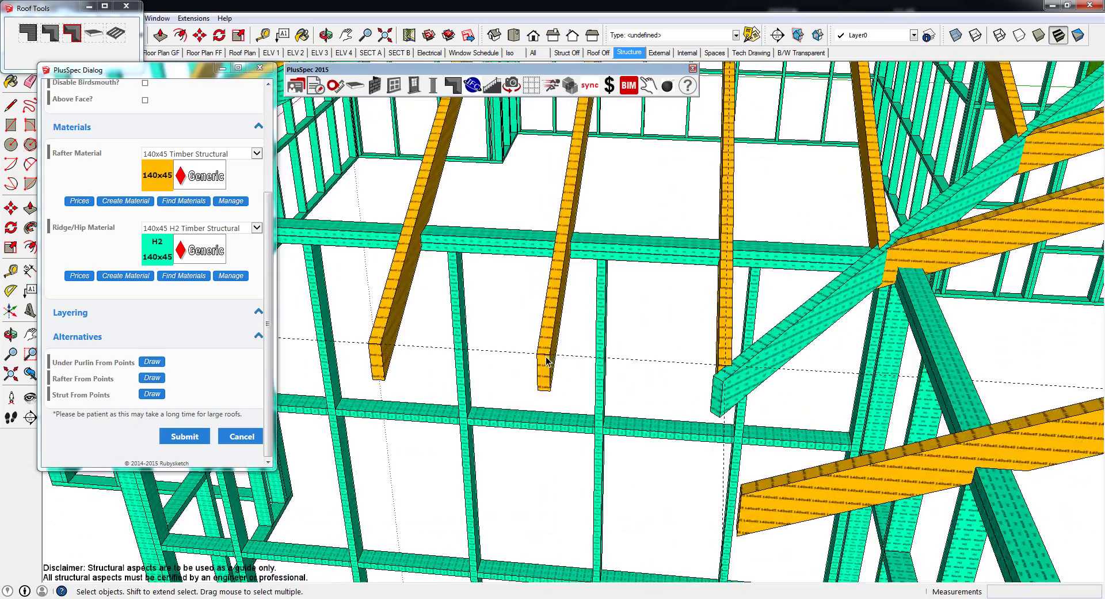
middle_click(543, 355)
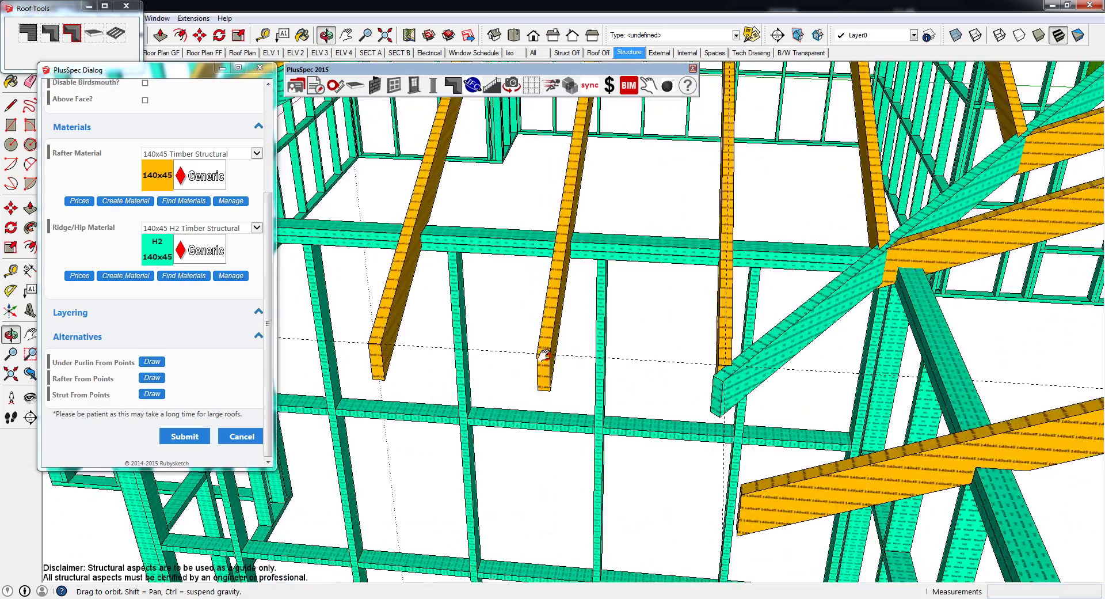
middle_click_drag(544, 355, 832, 402)
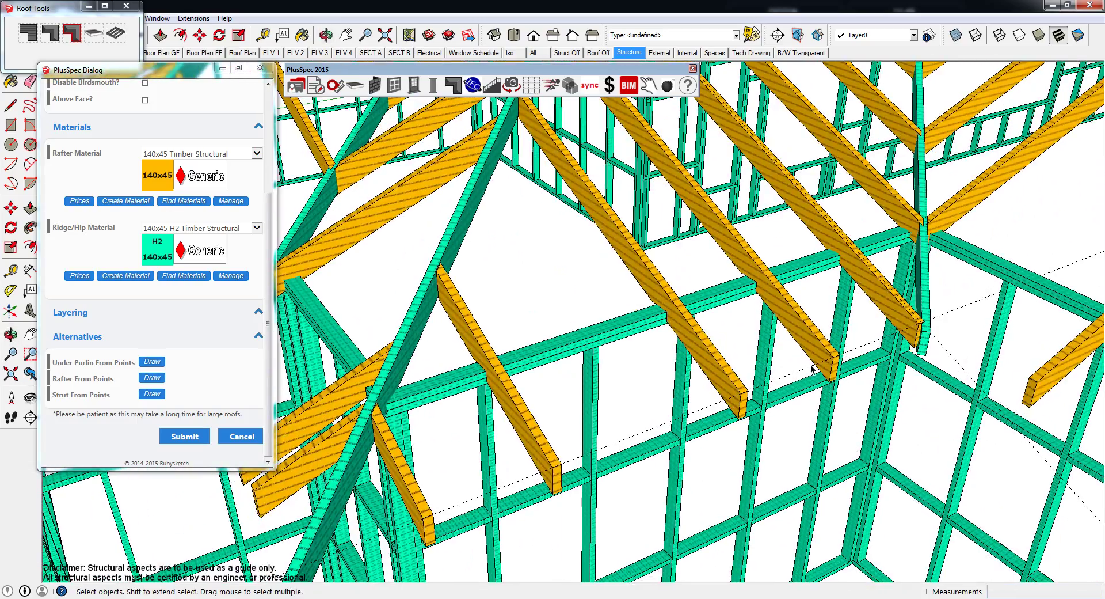
middle_click_drag(751, 304, 812, 388)
Place a 3003mm dimension from the ridge junction to the lower rafter end.
key("d")
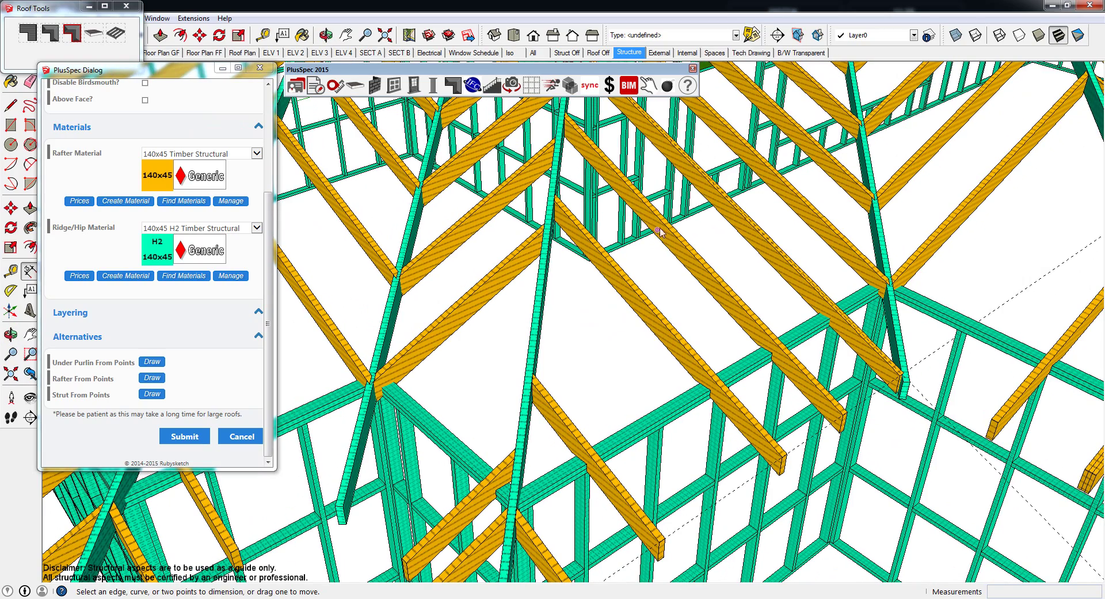
scroll(567, 118, "up", 10)
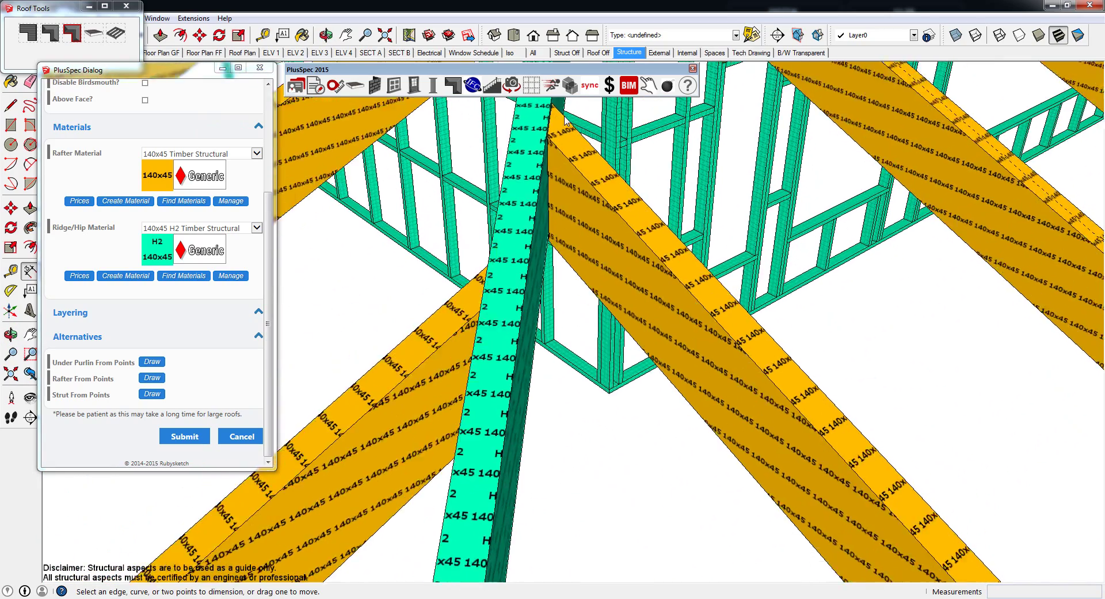
middle_click_drag(564, 144, 577, 181)
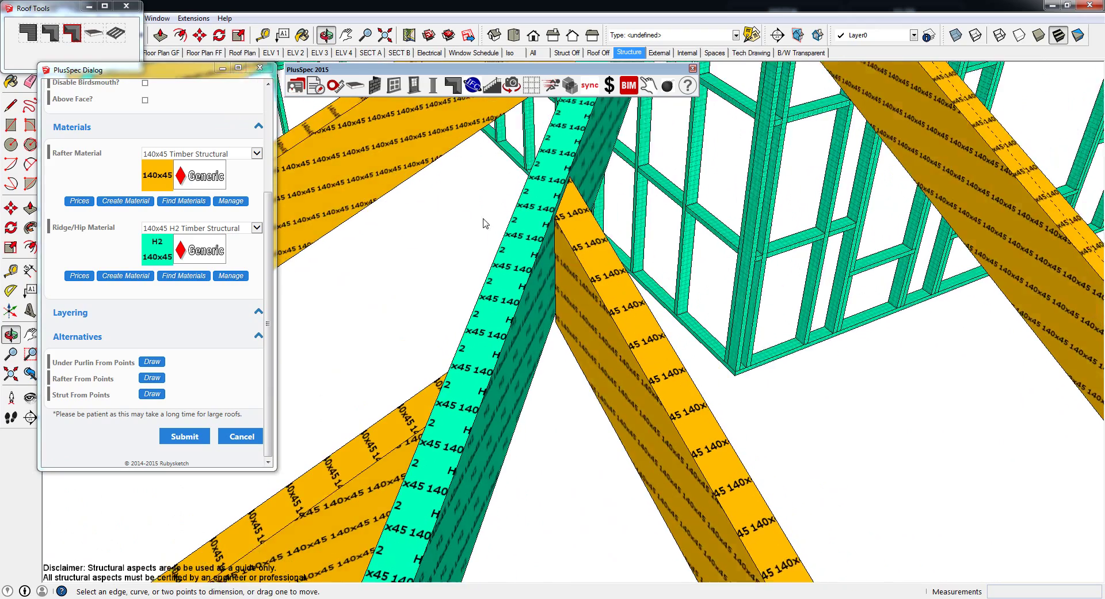
scroll(578, 182, "up", 2)
left_click(574, 177)
scroll(575, 179, "down", 8)
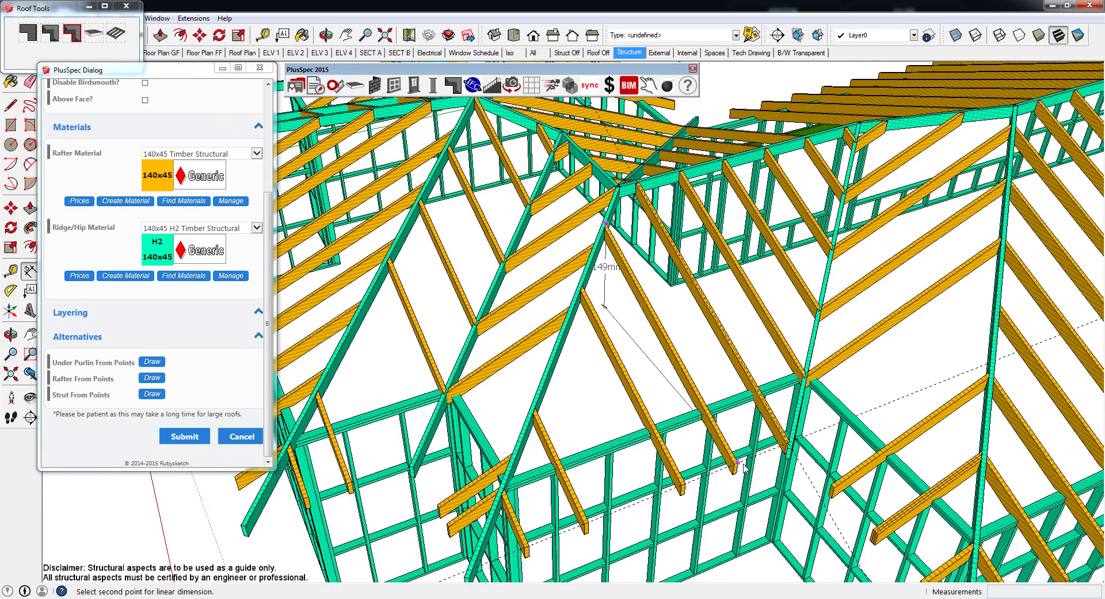
left_click(739, 464)
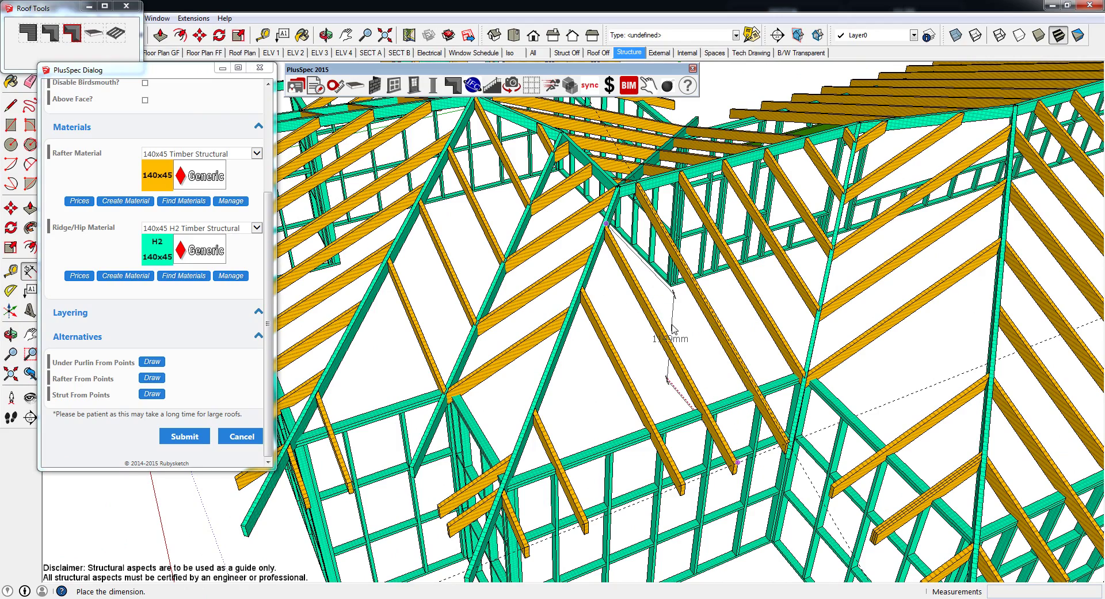
scroll(673, 328, "up", 3)
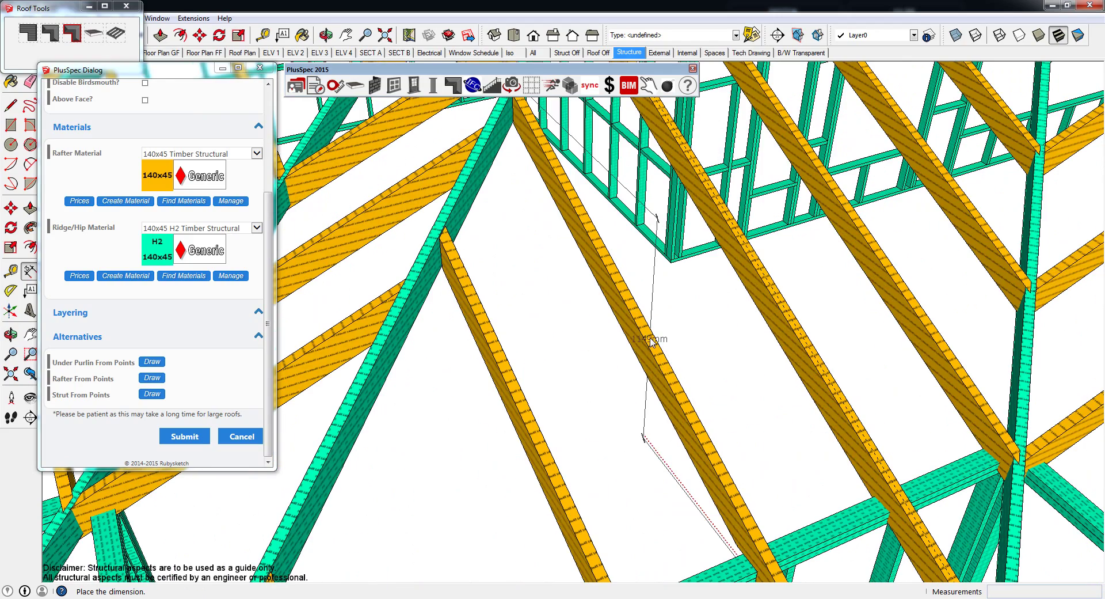
middle_click_drag(651, 341, 779, 327)
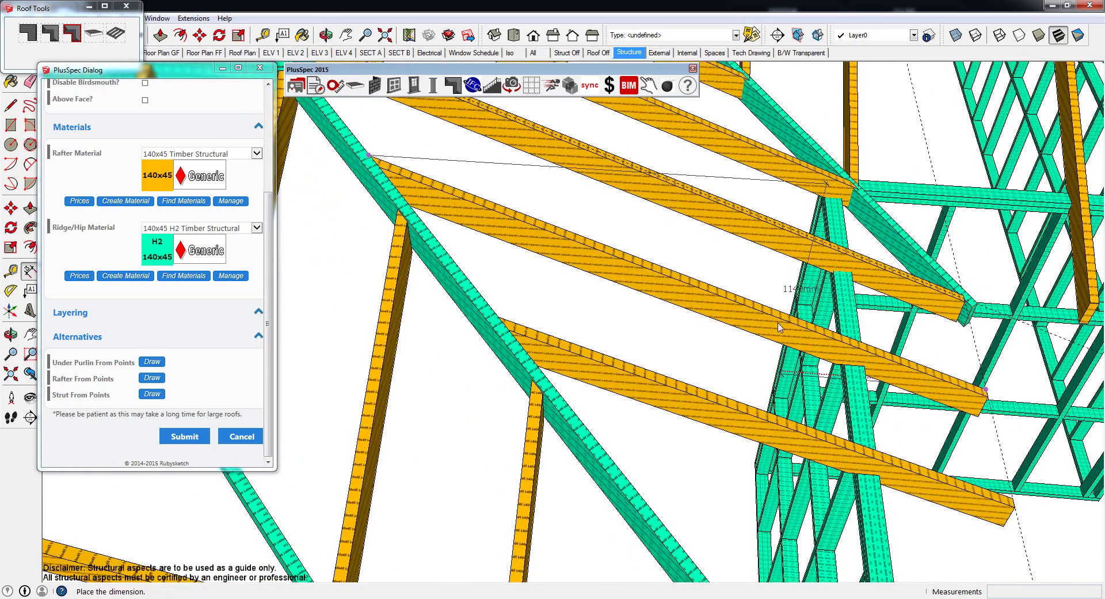
middle_click_drag(631, 337, 579, 291)
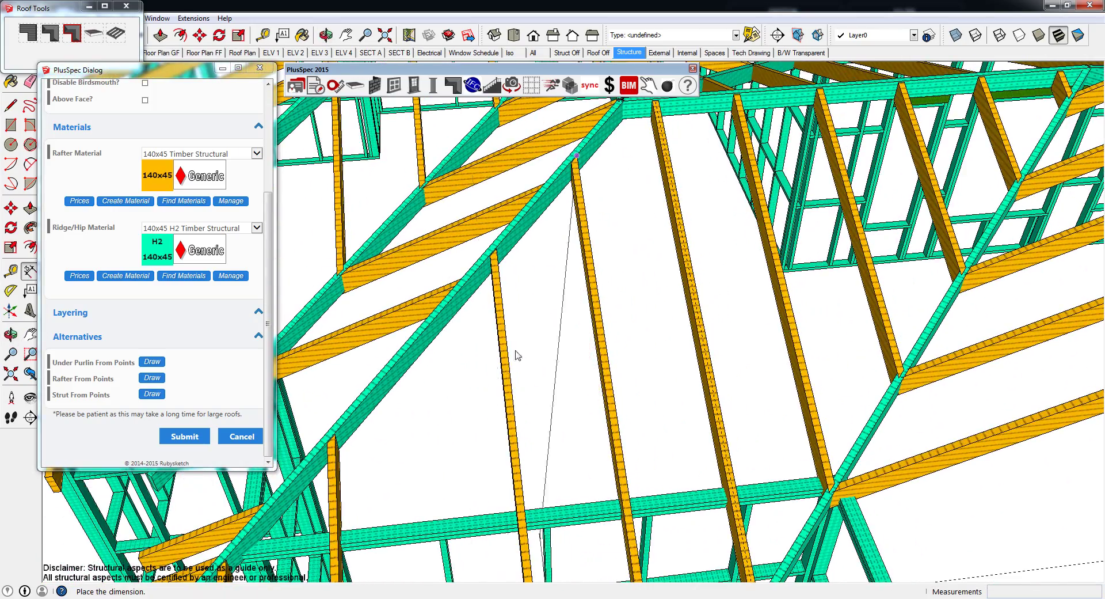
left_click(488, 364)
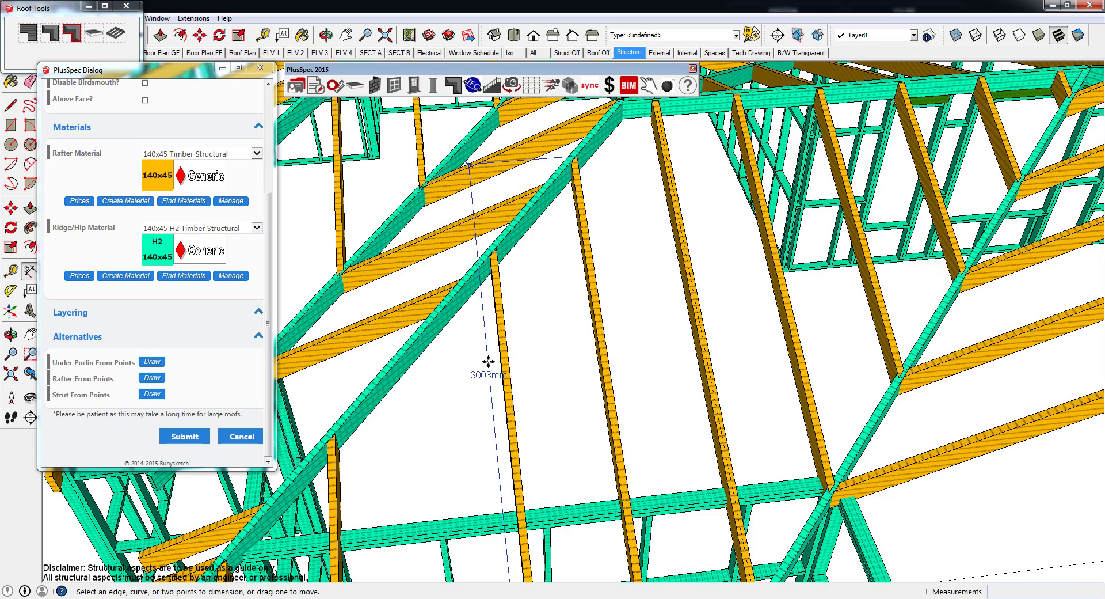
Add a 672mm dimension at the rafter's lower end near the wall plate.
scroll(498, 367, "down", 3)
middle_click_drag(499, 367, 624, 316)
left_click(587, 318)
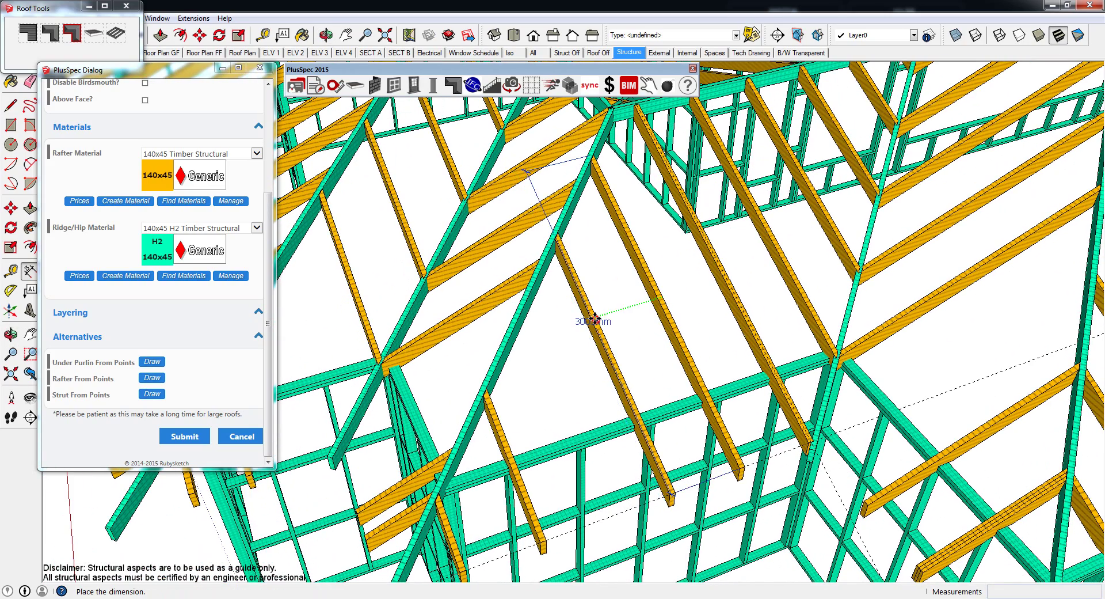
left_click(634, 309)
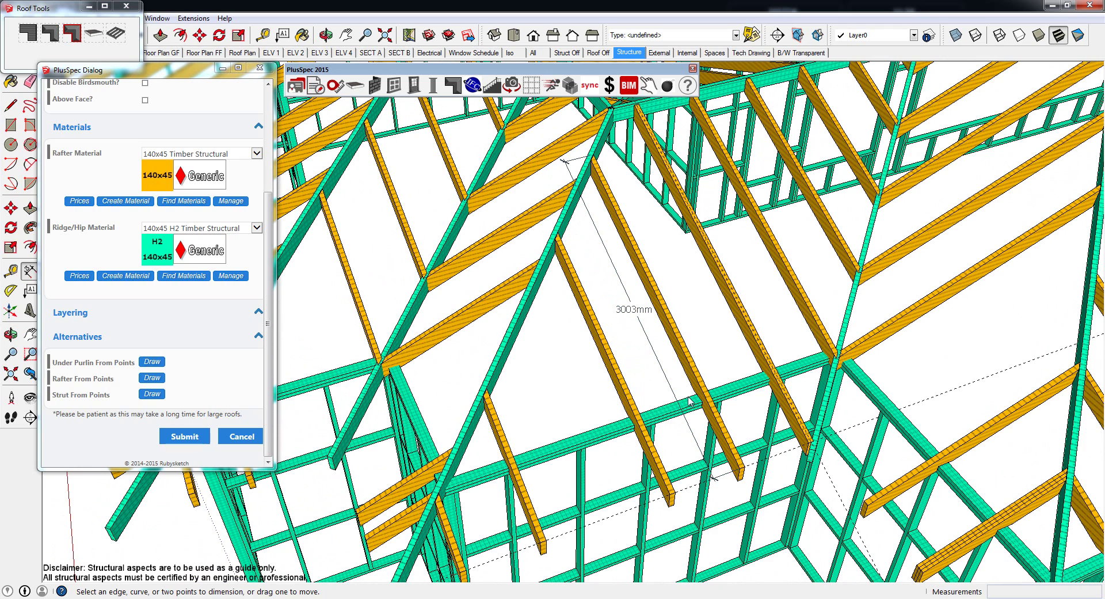
left_click(737, 480)
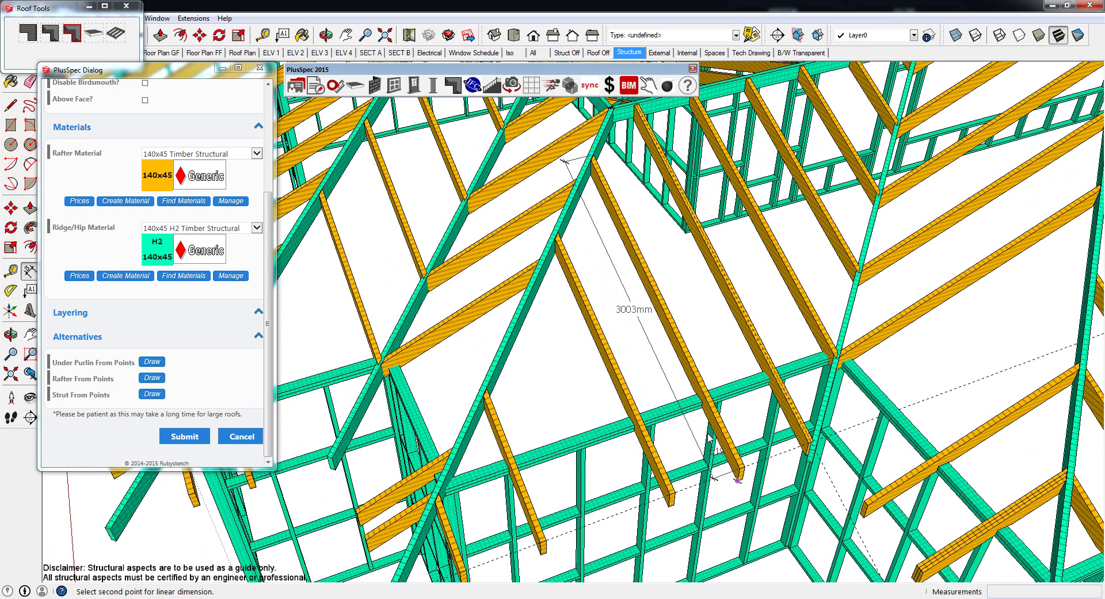
left_click(701, 402)
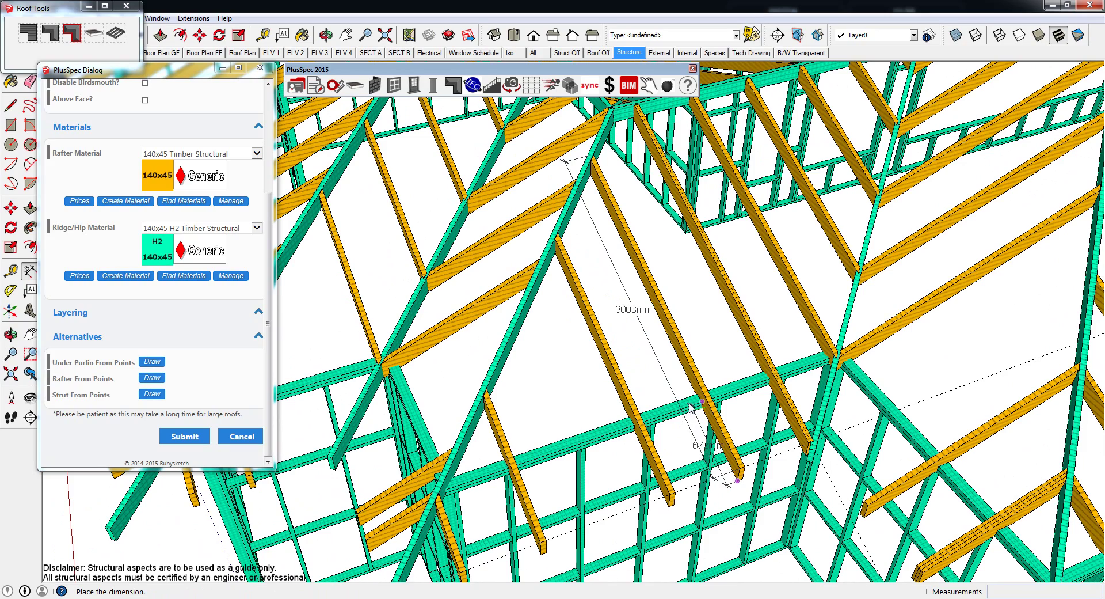
left_click(671, 413)
middle_click_drag(673, 416, 714, 391)
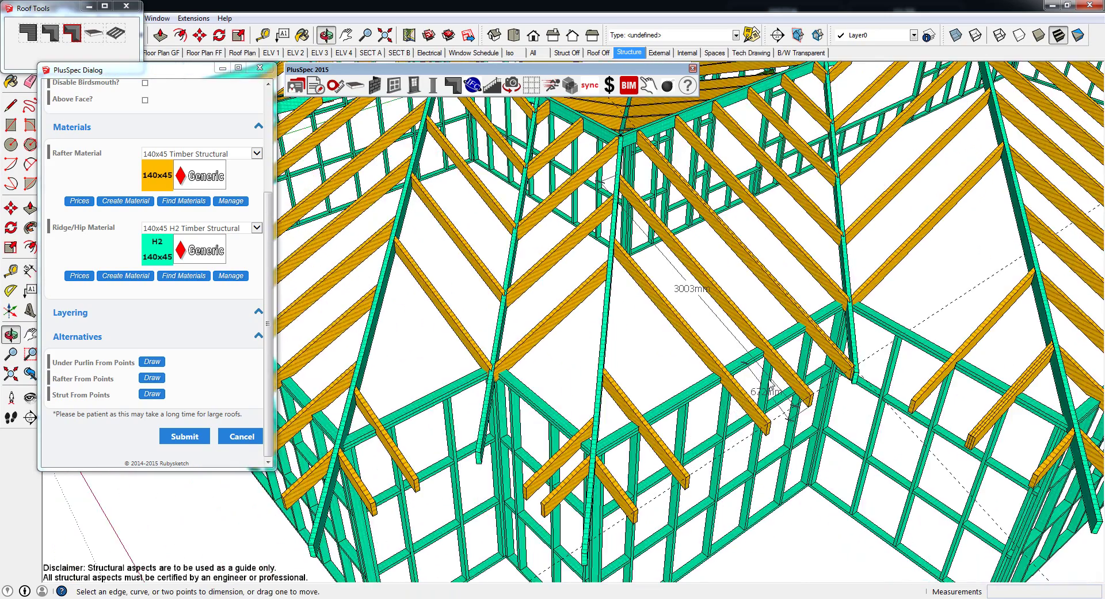
Select and delete the 3003mm dimension.
scroll(767, 340, "up", 8)
scroll(767, 341, "up", 2)
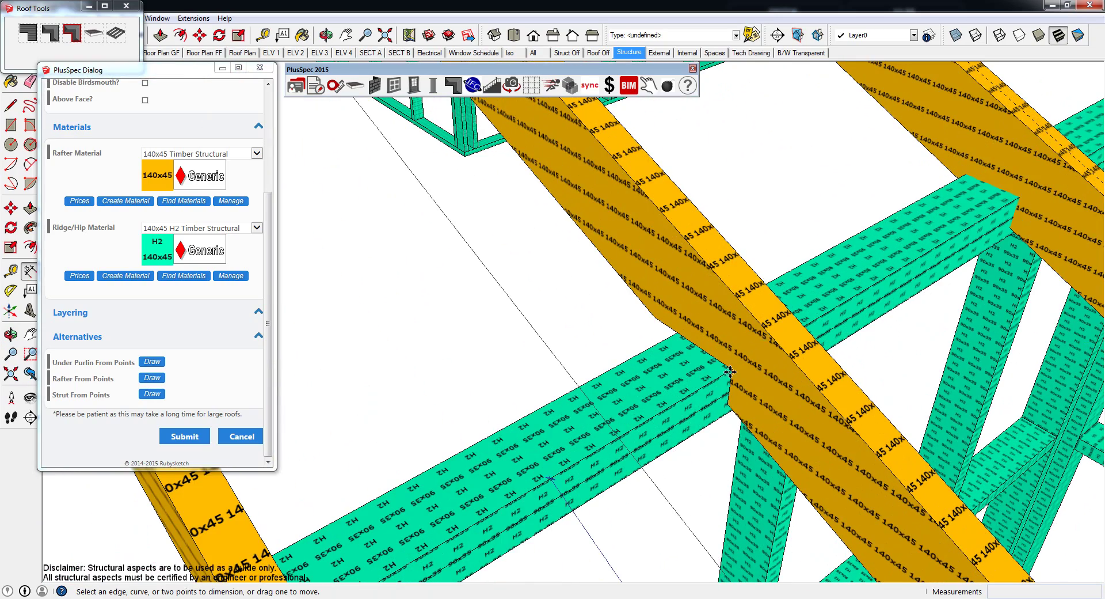
scroll(745, 362, "down", 10)
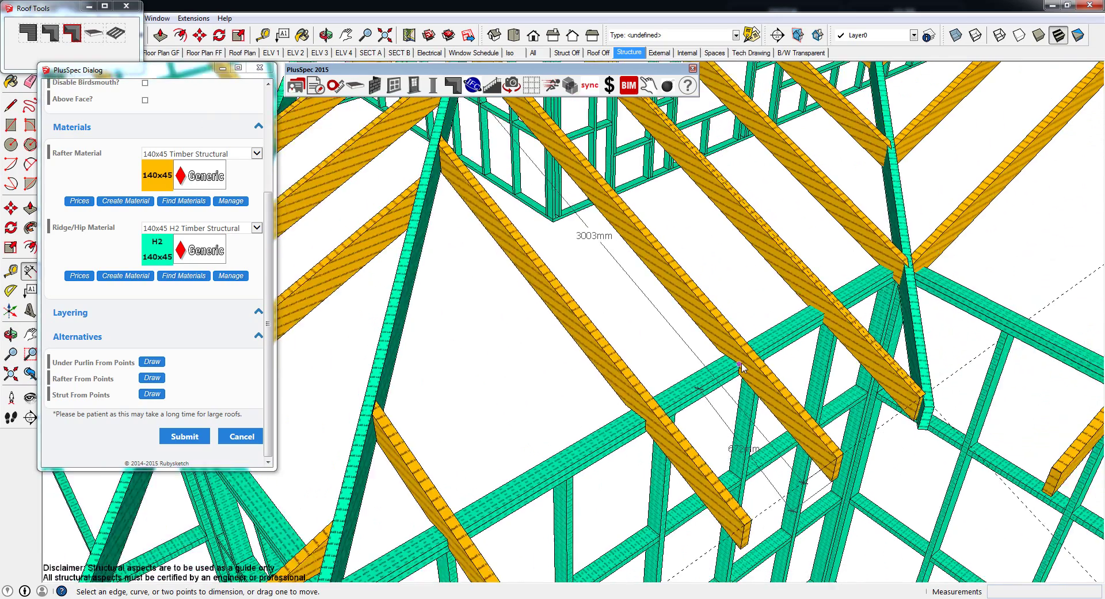
key("space")
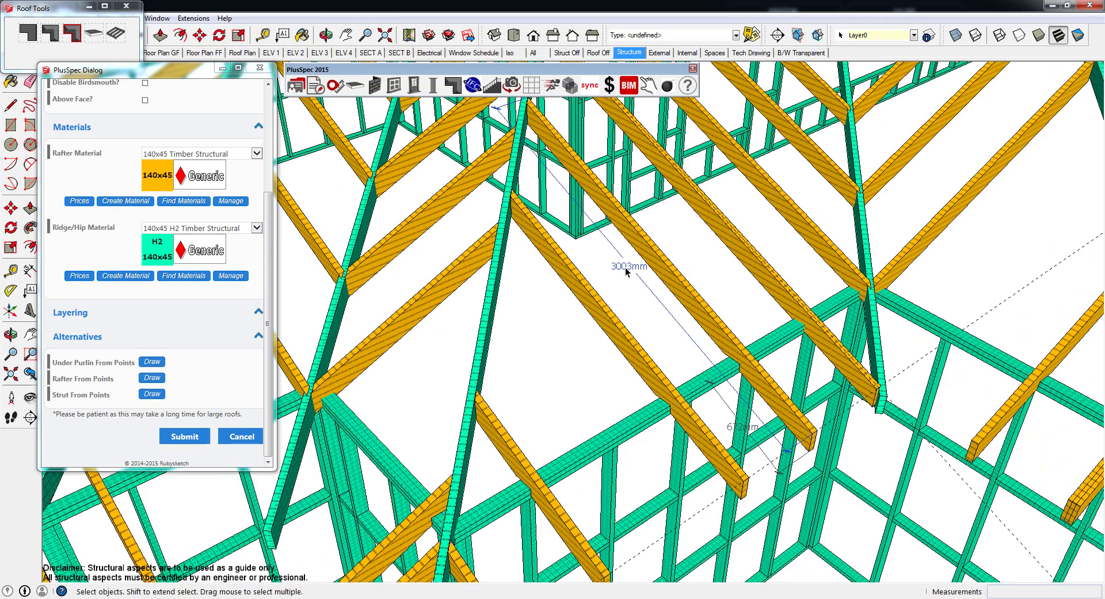
key("Delete")
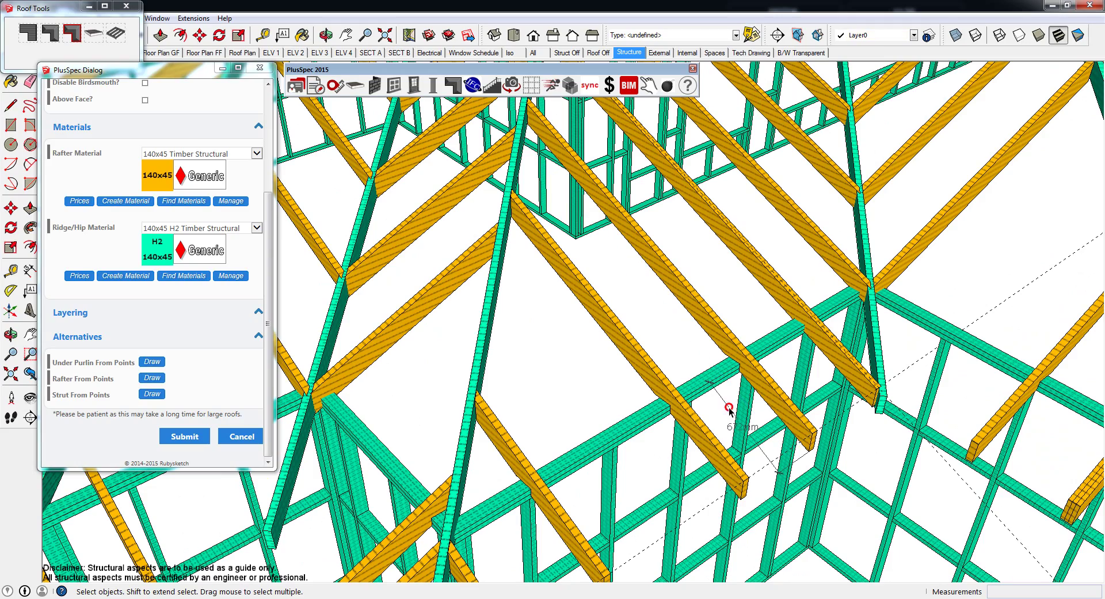
scroll(724, 406, "down", 8)
Orbit and zoom around the whole house to review the hip roof frame from every side.
mouse_move(724, 406)
middle_mouse_down()
mouse_move(666, 394)
mouse_move(738, 393)
middle_mouse_up()
scroll(738, 393, "up", 3)
scroll(690, 356, "up", 3)
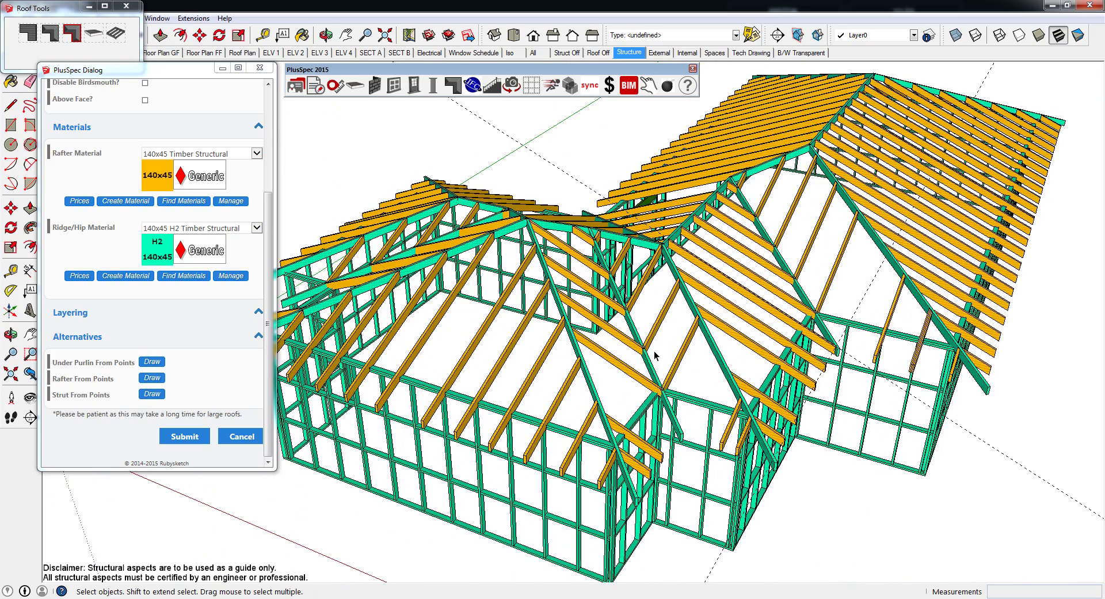
middle_click_drag(654, 351, 712, 349)
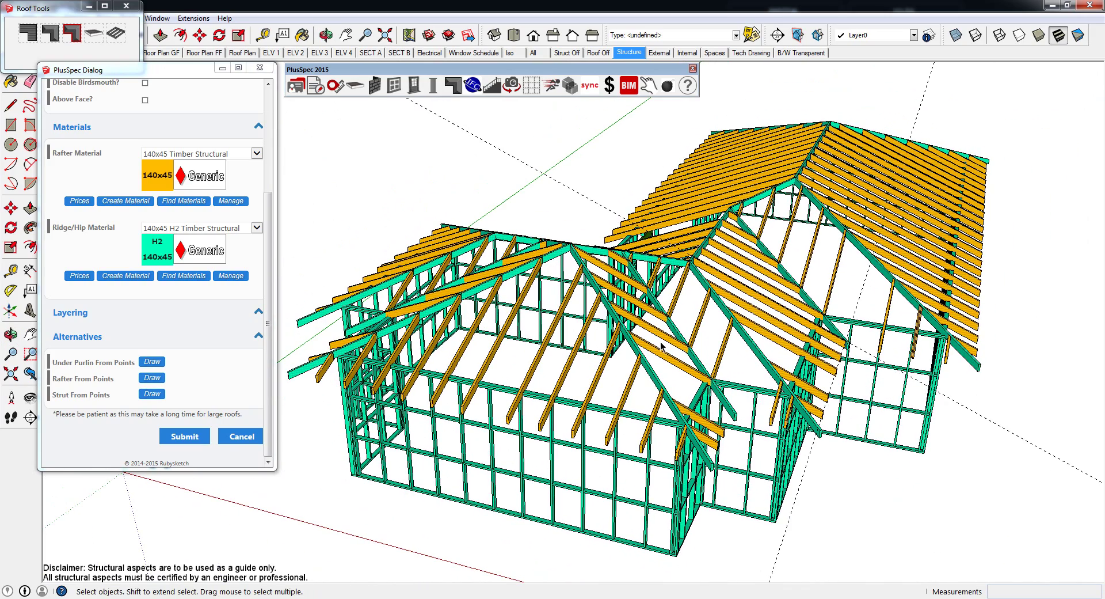
mouse_move(642, 345)
middle_mouse_down()
mouse_move(500, 333)
mouse_move(648, 344)
middle_mouse_up()
middle_click_drag(833, 344, 637, 370)
scroll(994, 424, "up", 5)
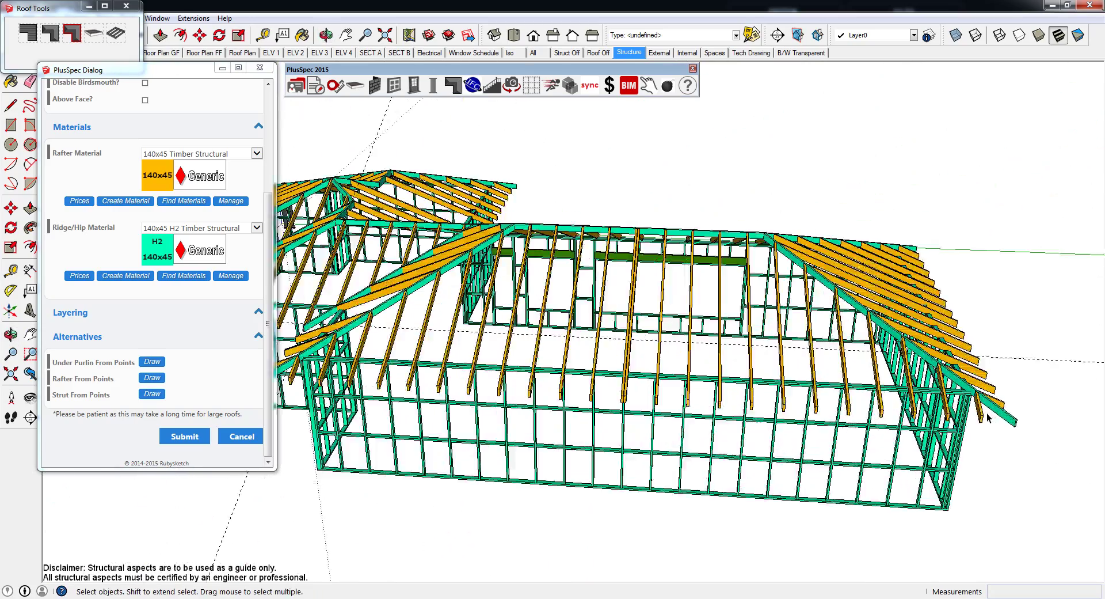
middle_click_drag(994, 424, 816, 411)
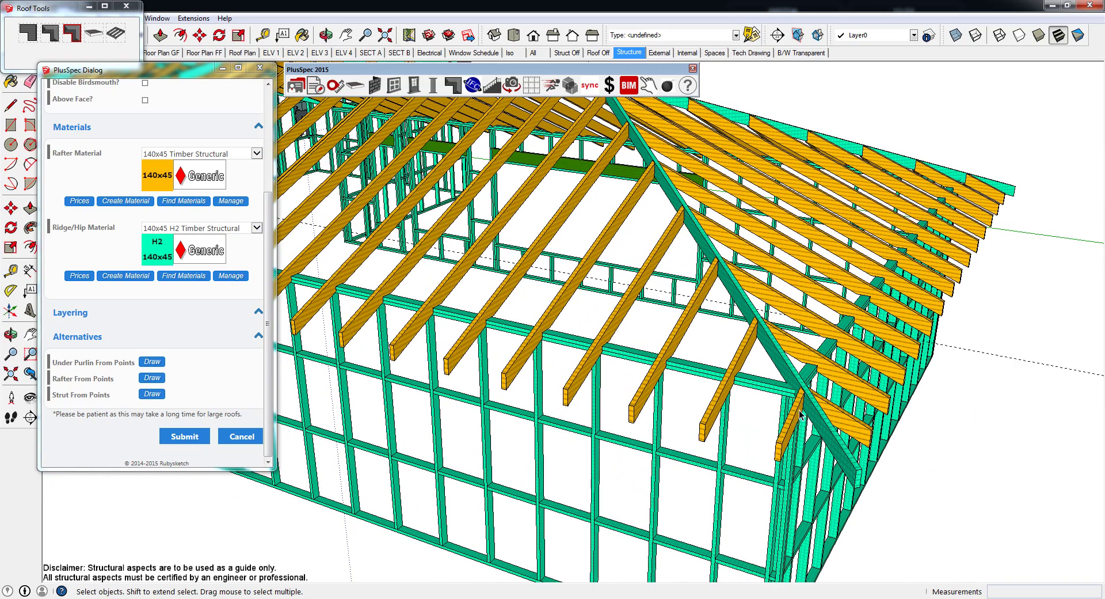
middle_click_drag(741, 377, 766, 420)
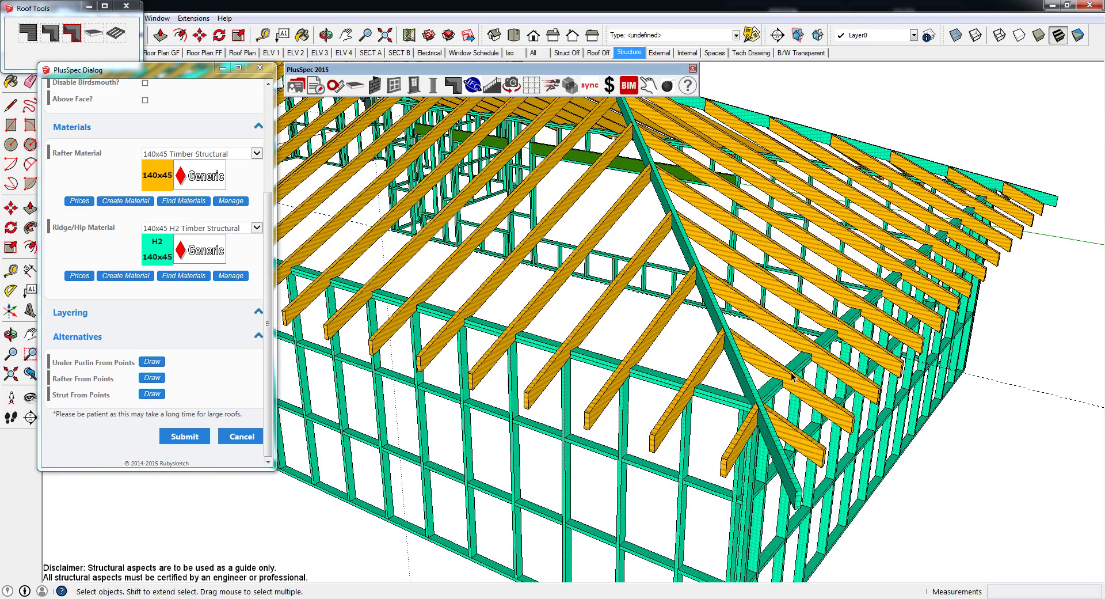
scroll(718, 397, "down", 2)
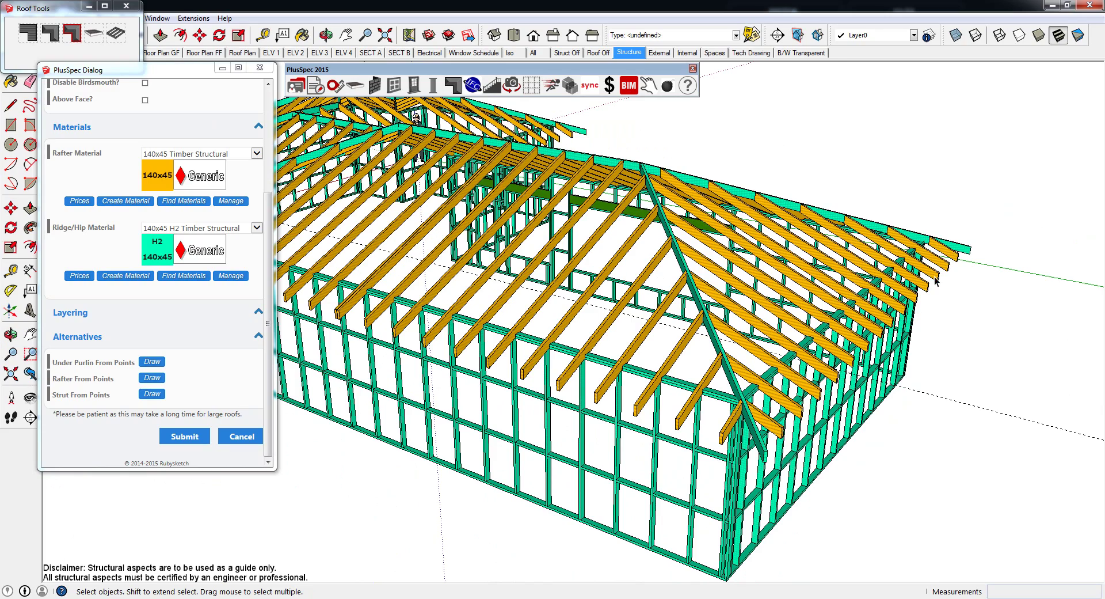
middle_click_drag(936, 281, 660, 277)
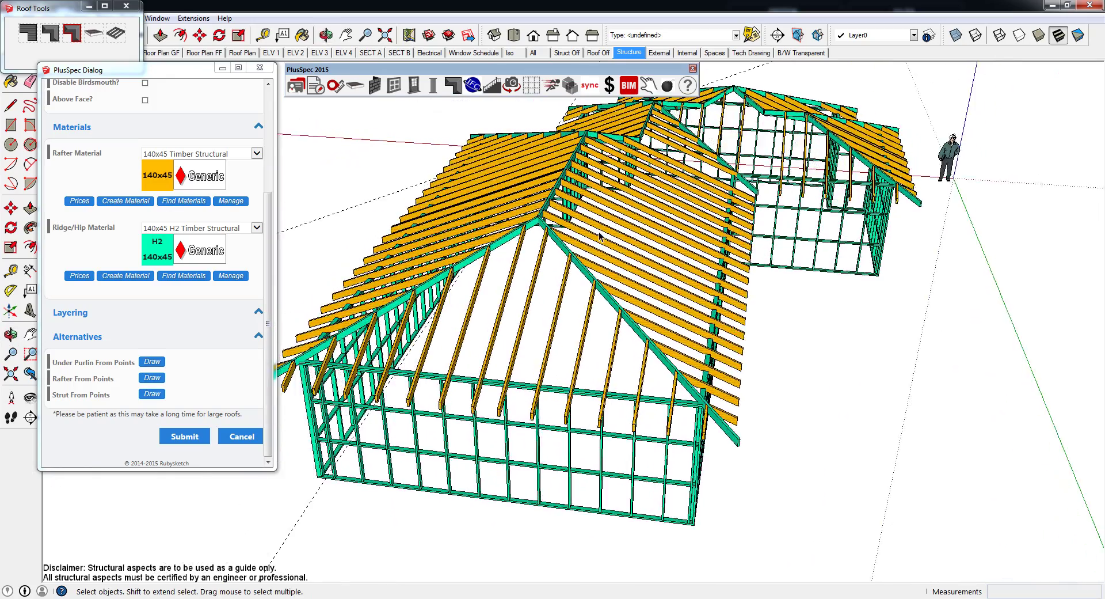
scroll(527, 218, "up", 8)
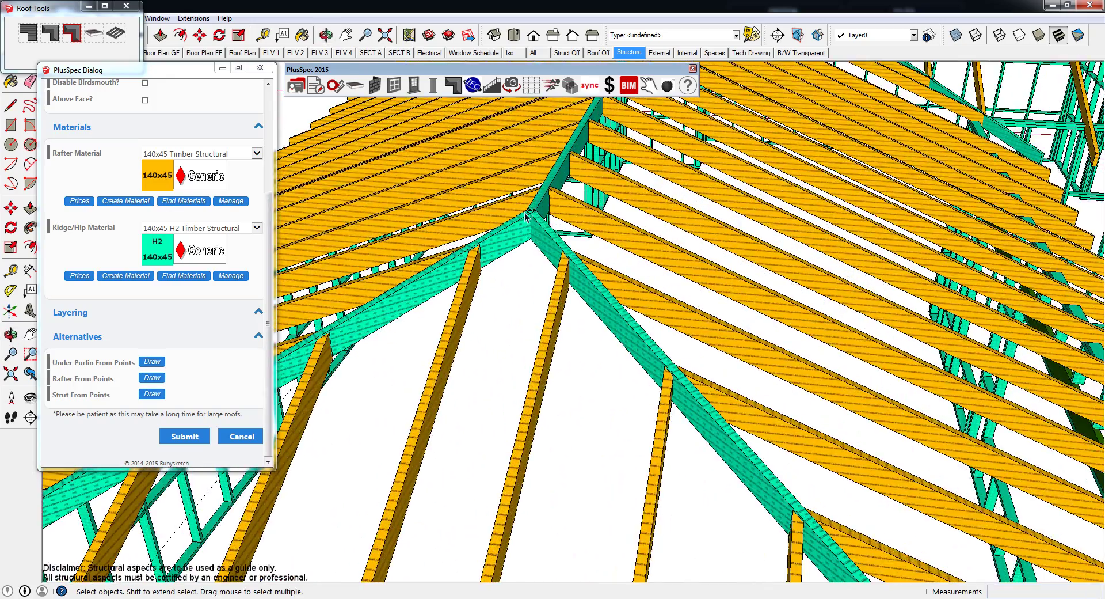
scroll(514, 291, "down", 10)
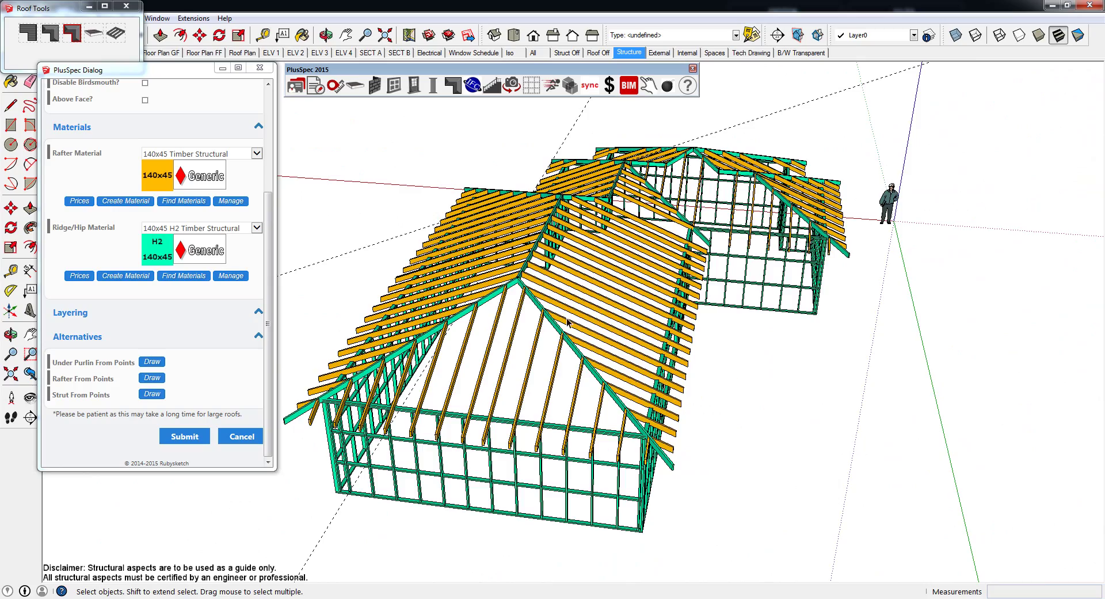
middle_click_drag(569, 323, 691, 290)
scroll(691, 284, "up", 6)
scroll(700, 284, "down", 6)
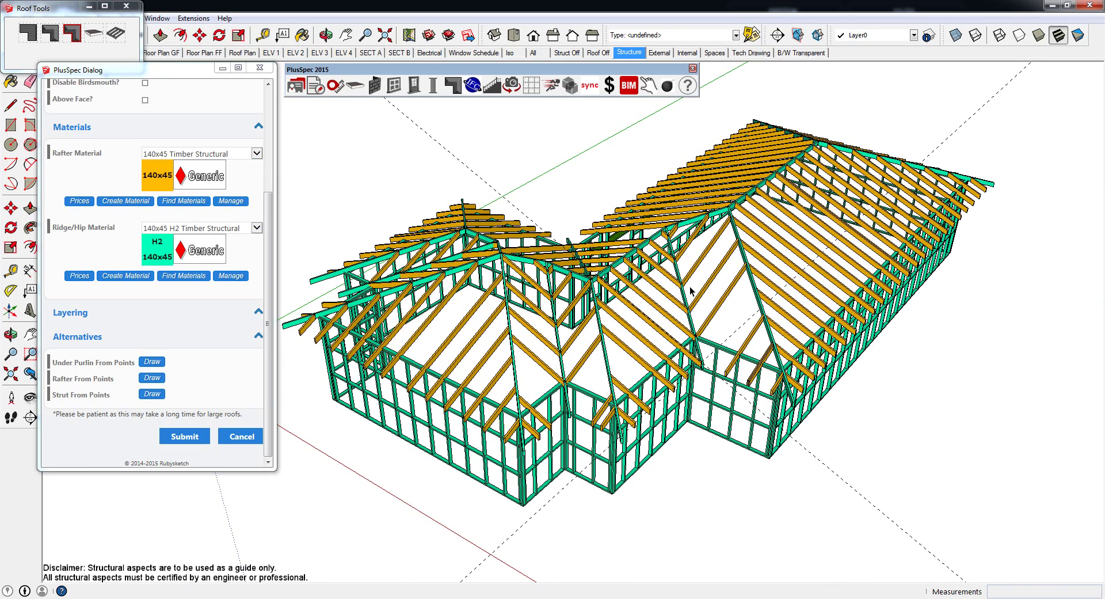
middle_click_drag(691, 291, 719, 271)
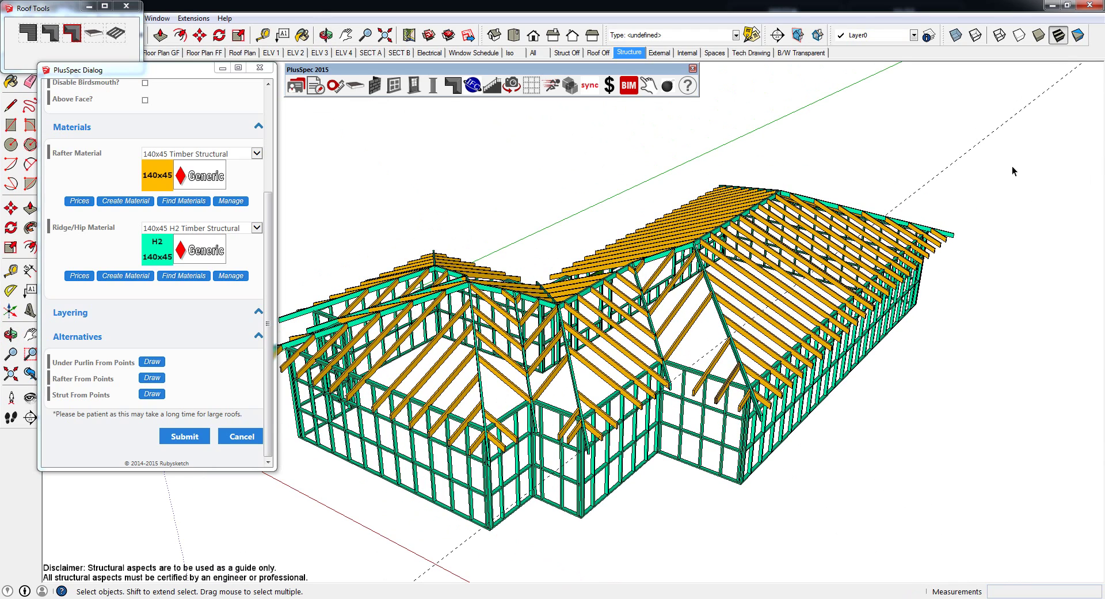
Submit the PlusSpec dialog and move in closer over the roof frame.
left_click(965, 154)
scroll(892, 247, "up", 10)
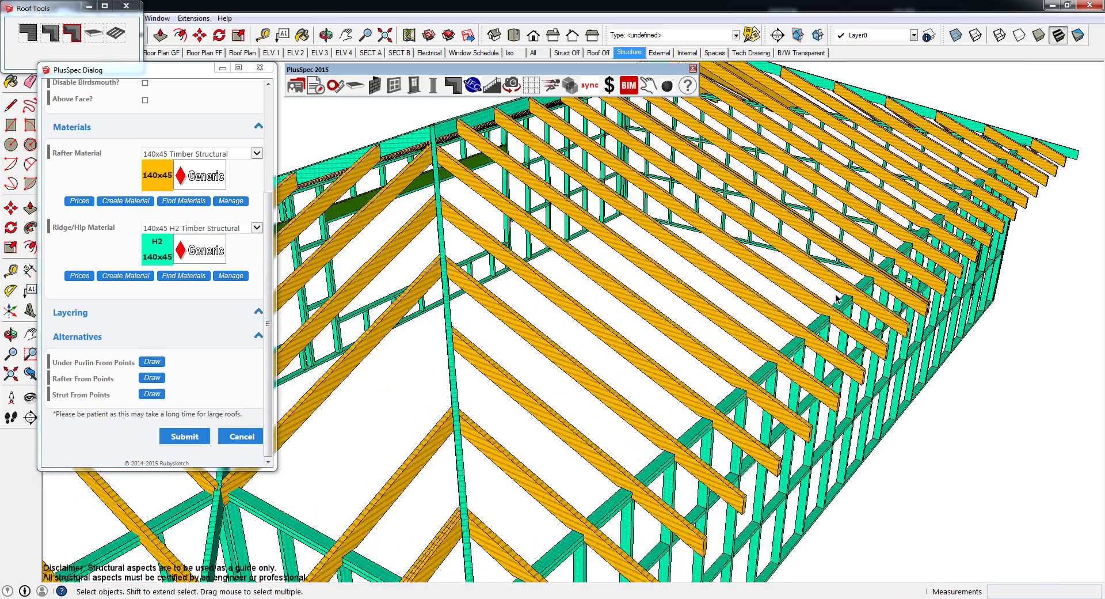
middle_click_drag(823, 333, 749, 276)
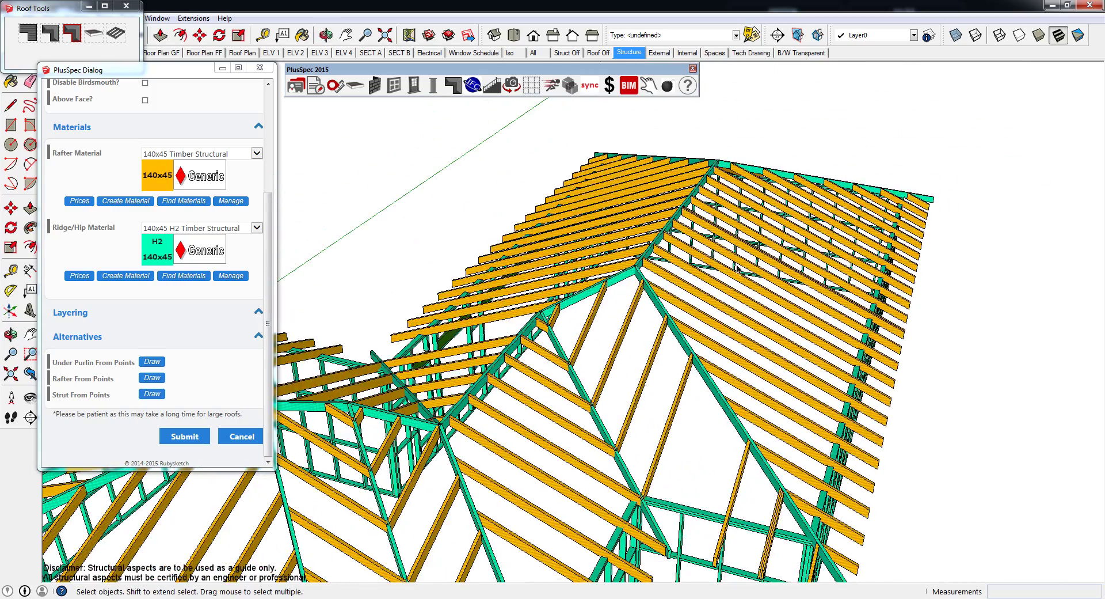
middle_click_drag(666, 222, 724, 175)
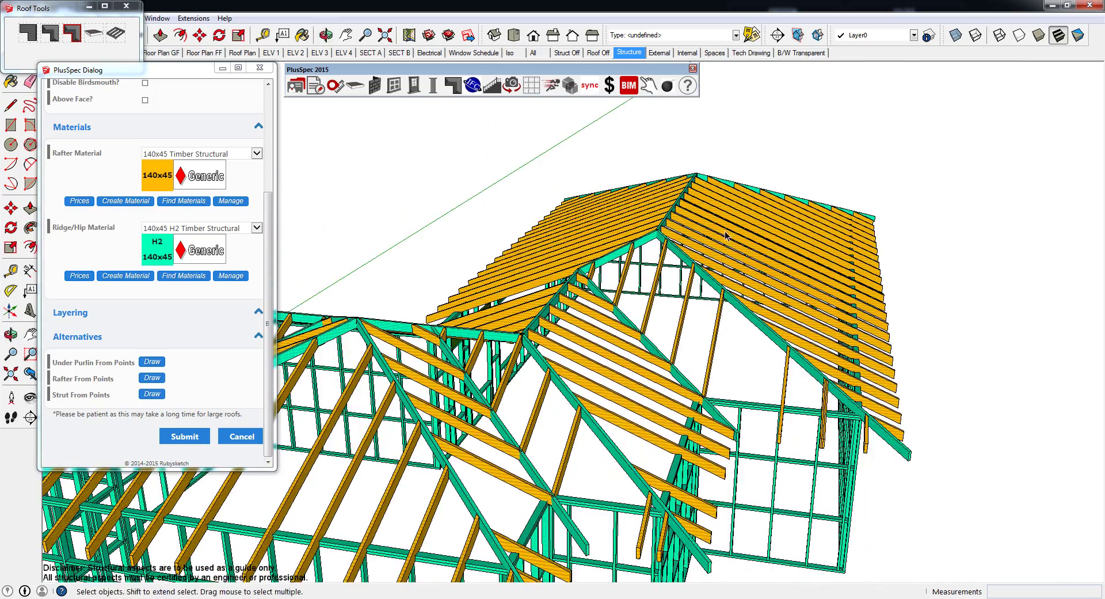
middle_click_drag(925, 301, 732, 354)
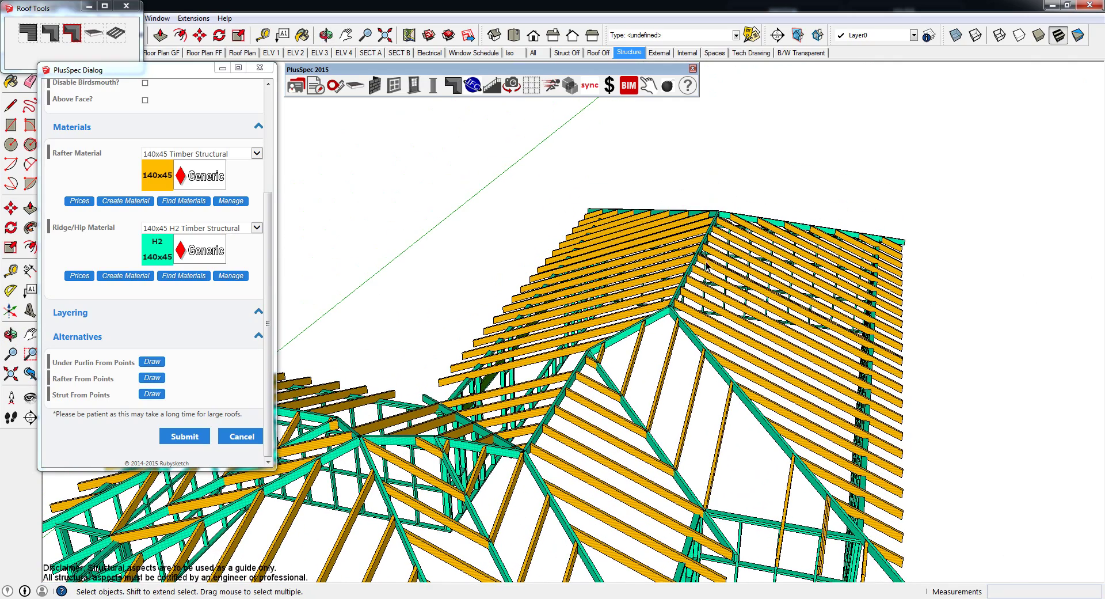
Start an under purlin from points and pick its first point on the roof.
left_click(152, 362)
middle_click_drag(569, 283, 672, 358)
scroll(672, 358, "up", 5)
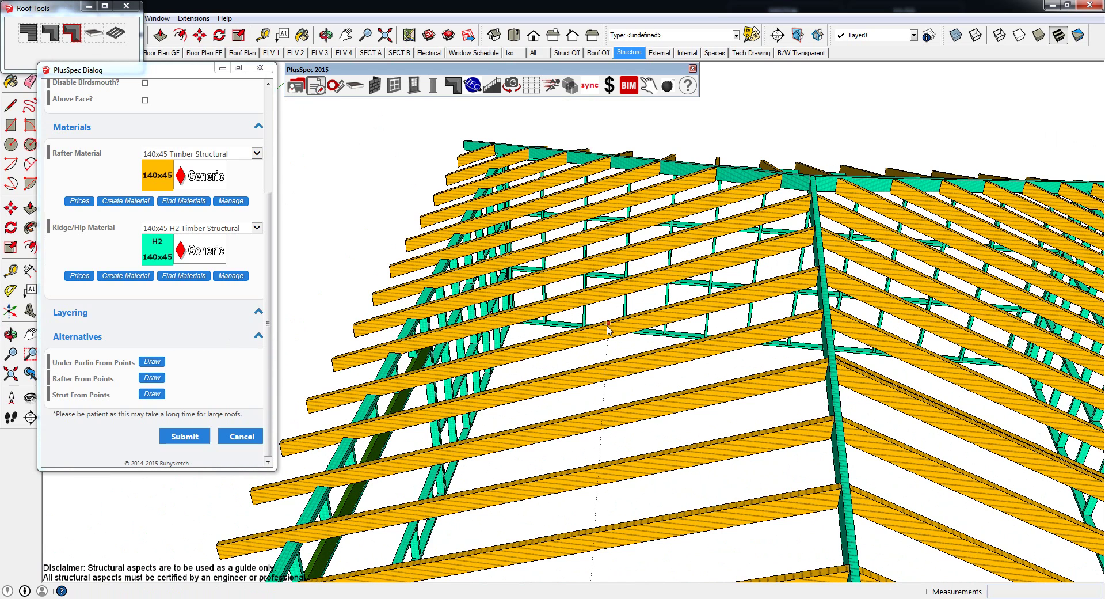
left_click(607, 327)
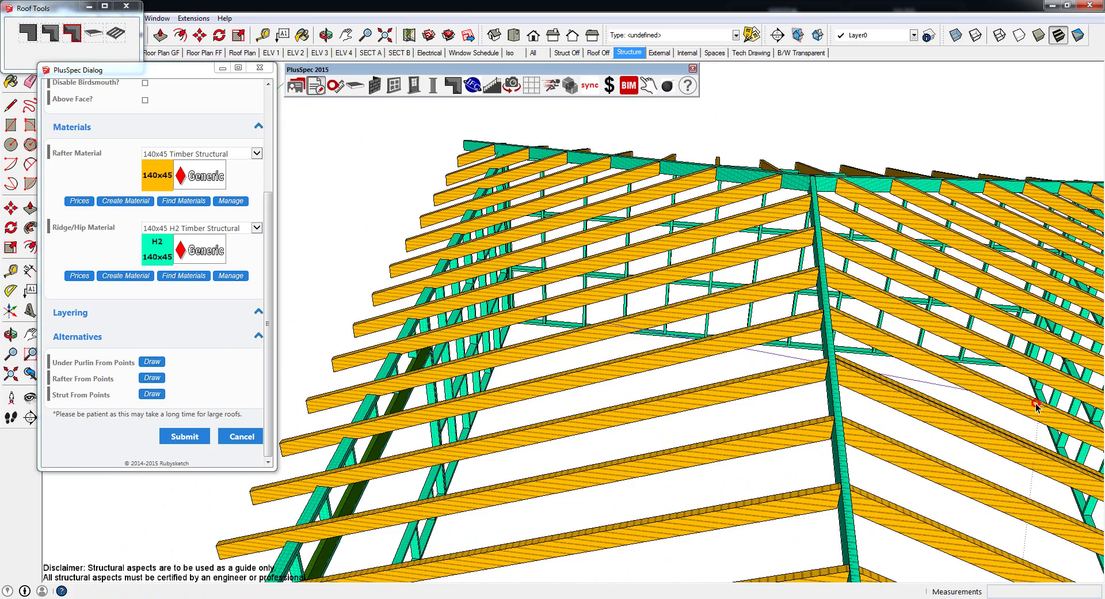
middle_click_drag(1036, 405, 743, 372)
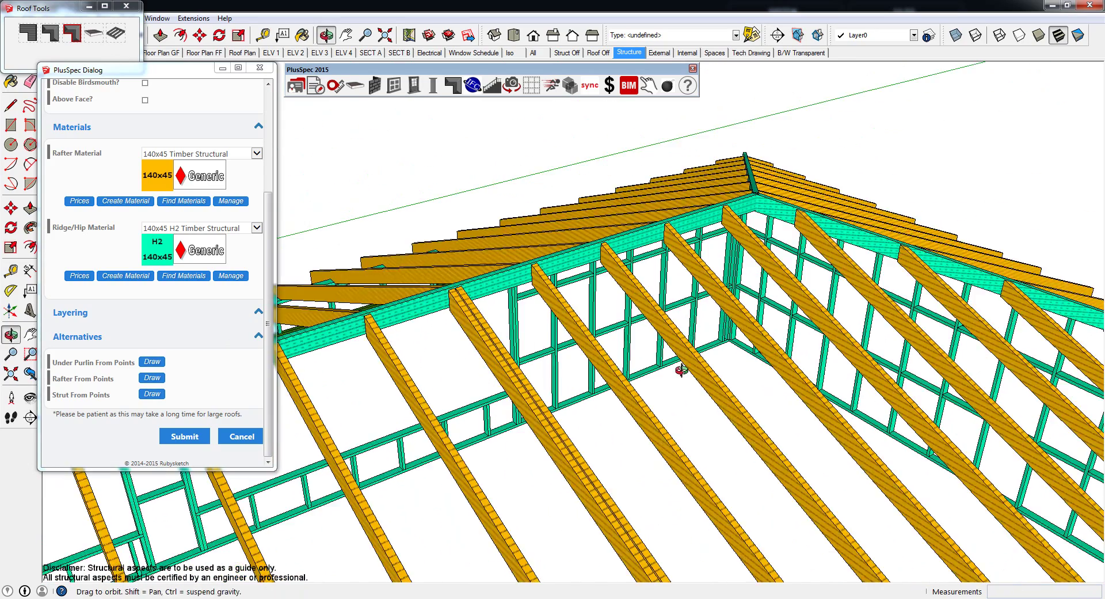
middle_click_drag(620, 377, 804, 381)
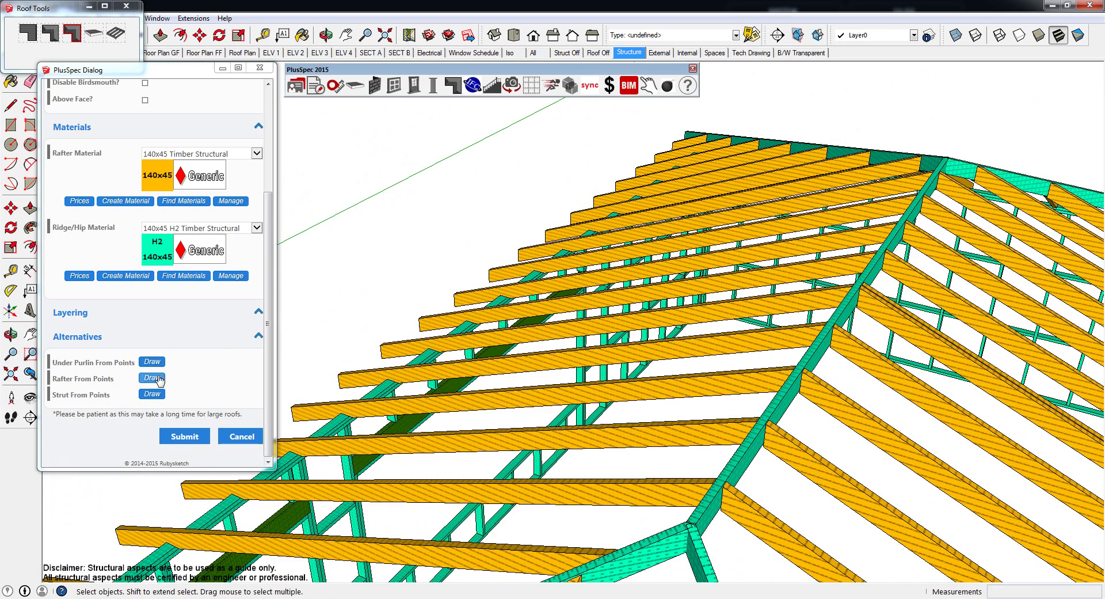
Apply the rafter settings, activate the framing tool, and select the diagonal brace by the side wall.
left_click(192, 439)
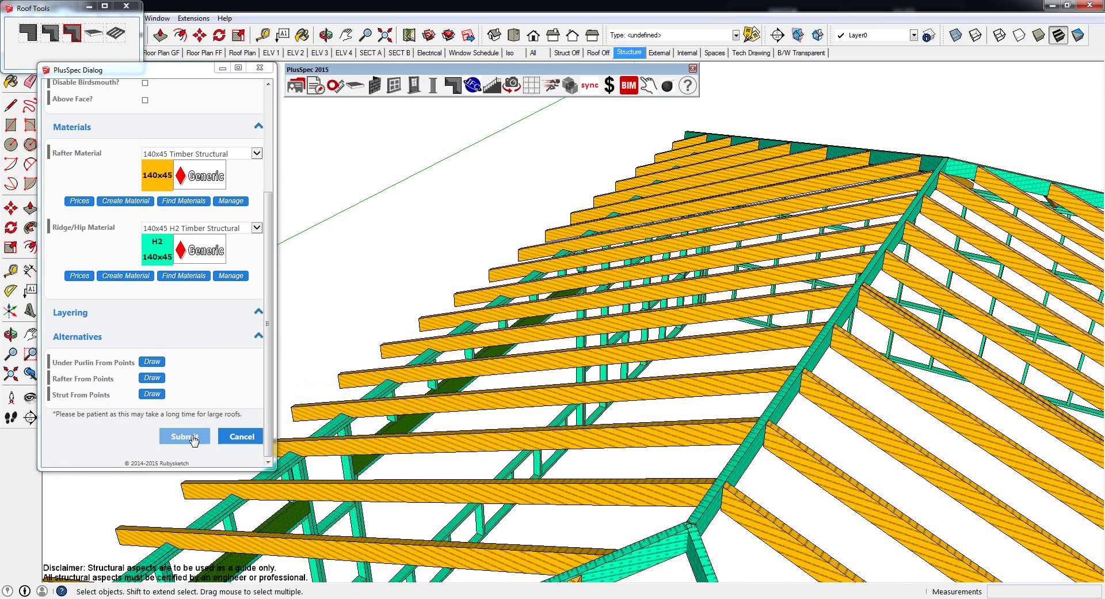
left_click(160, 375)
middle_click_drag(743, 315, 711, 282)
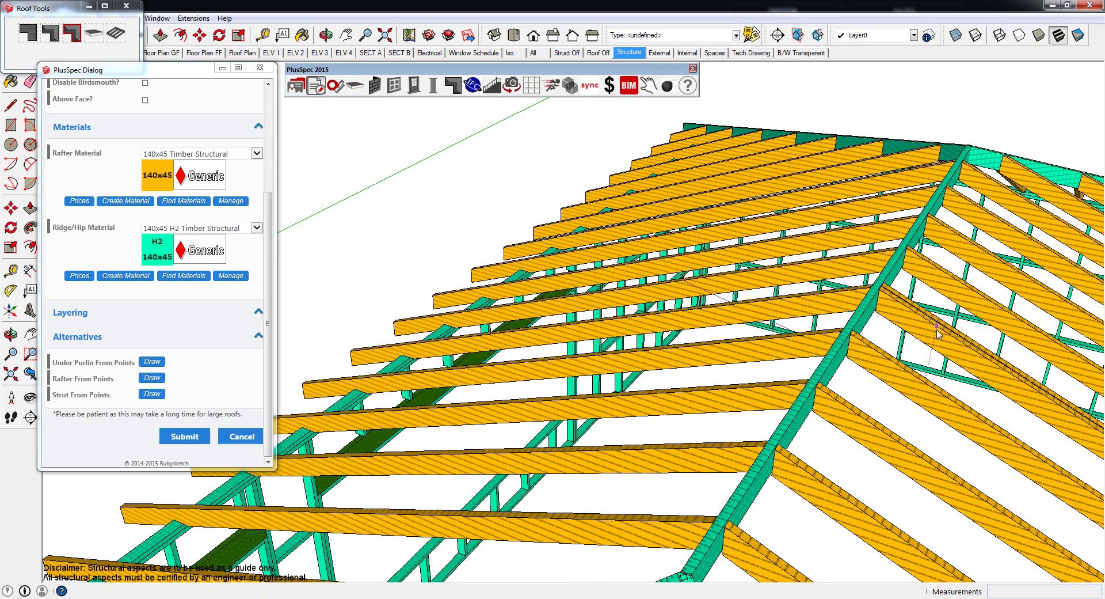
mouse_move(953, 386)
middle_mouse_down()
mouse_move(921, 357)
mouse_move(845, 333)
mouse_move(921, 389)
middle_mouse_up()
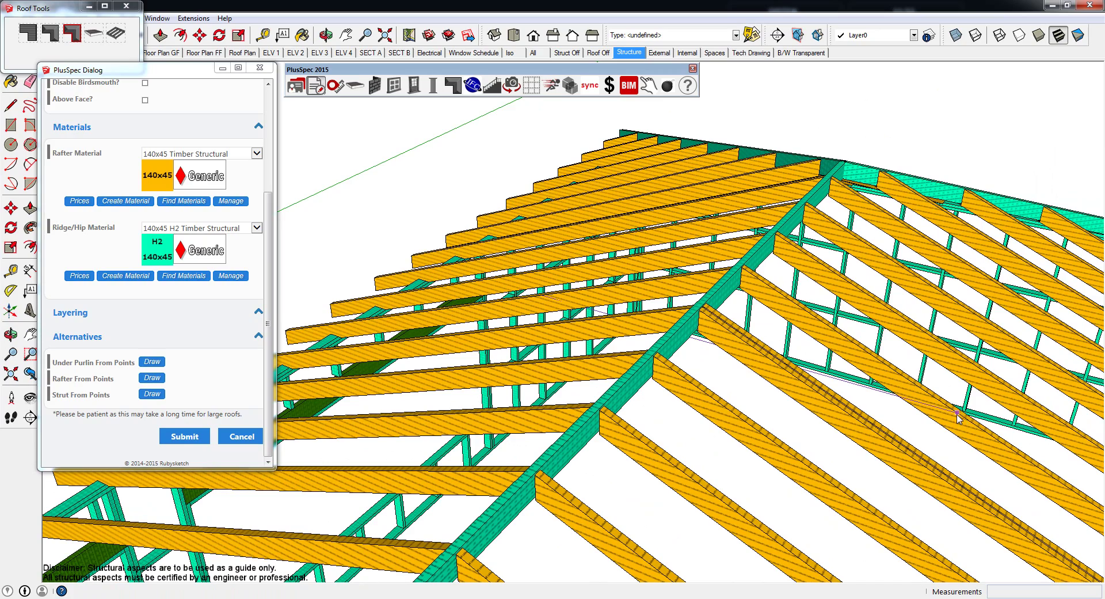
middle_click_drag(957, 417, 642, 292)
left_click(720, 377)
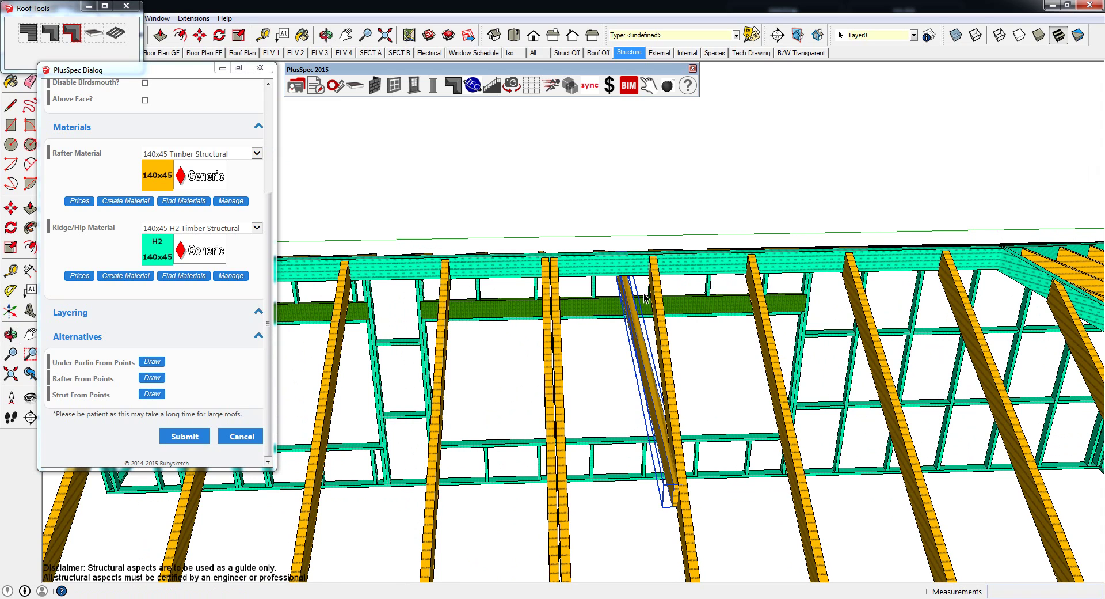
Copy the selected brace one rafter along from its ridge point using Move with Ctrl.
key("m")
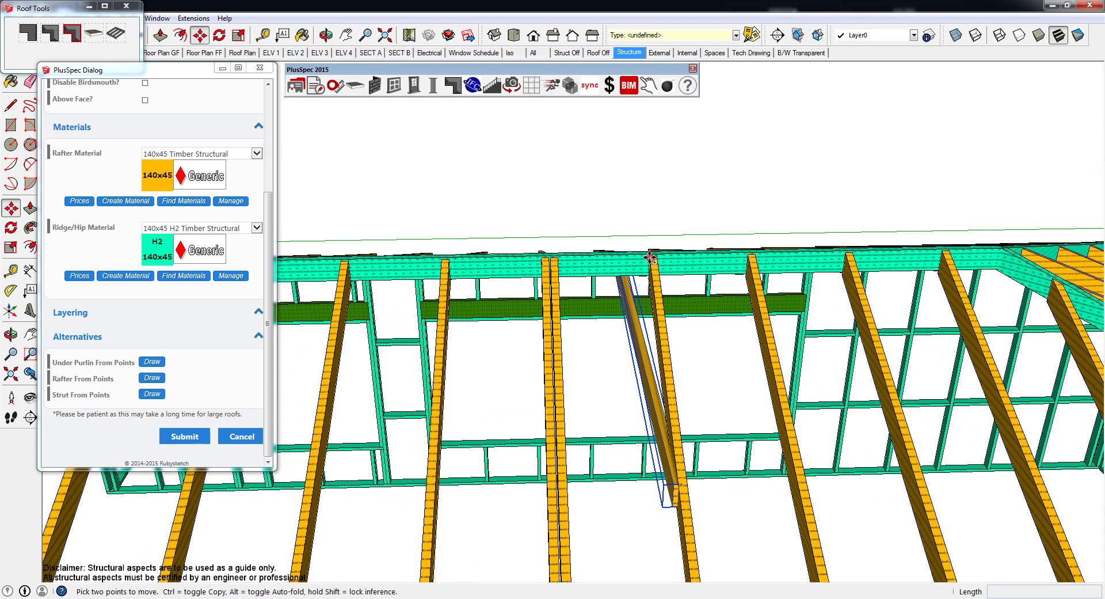
key("ctrl")
left_click(649, 257)
left_click(844, 256)
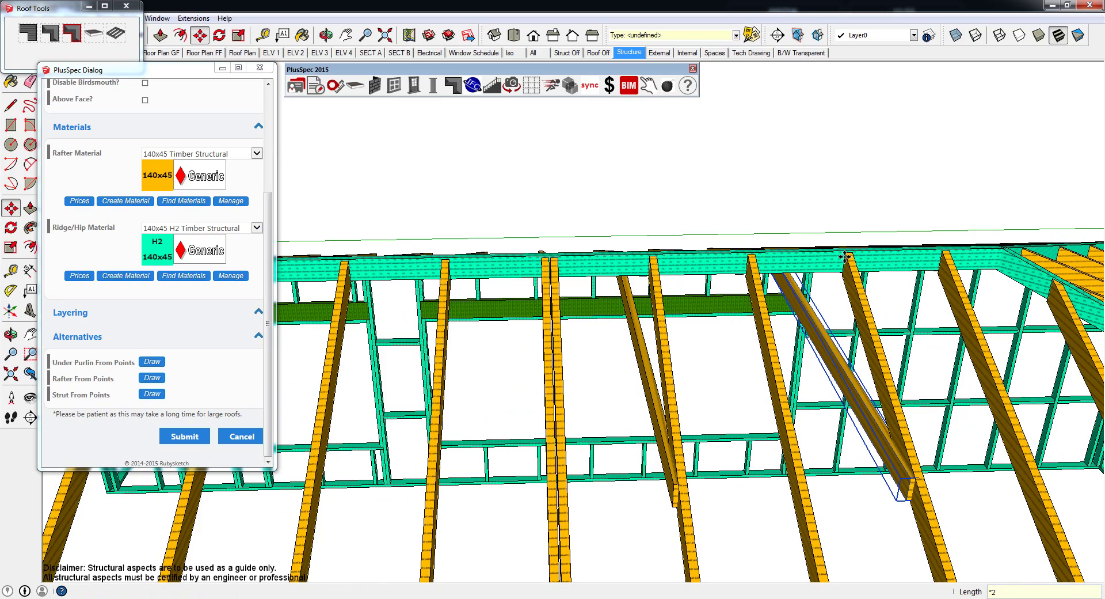
scroll(845, 257, "down", 5)
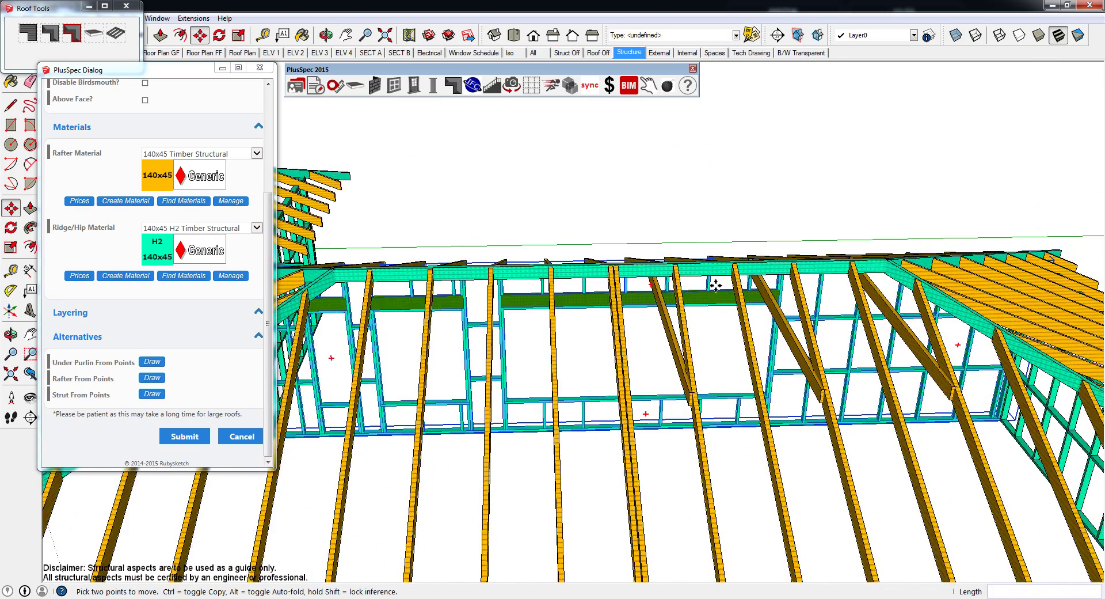
middle_click_drag(844, 256, 860, 278)
Start moving the selected brace again and turn the view along the ridge.
key("m")
scroll(749, 231, "up", 5)
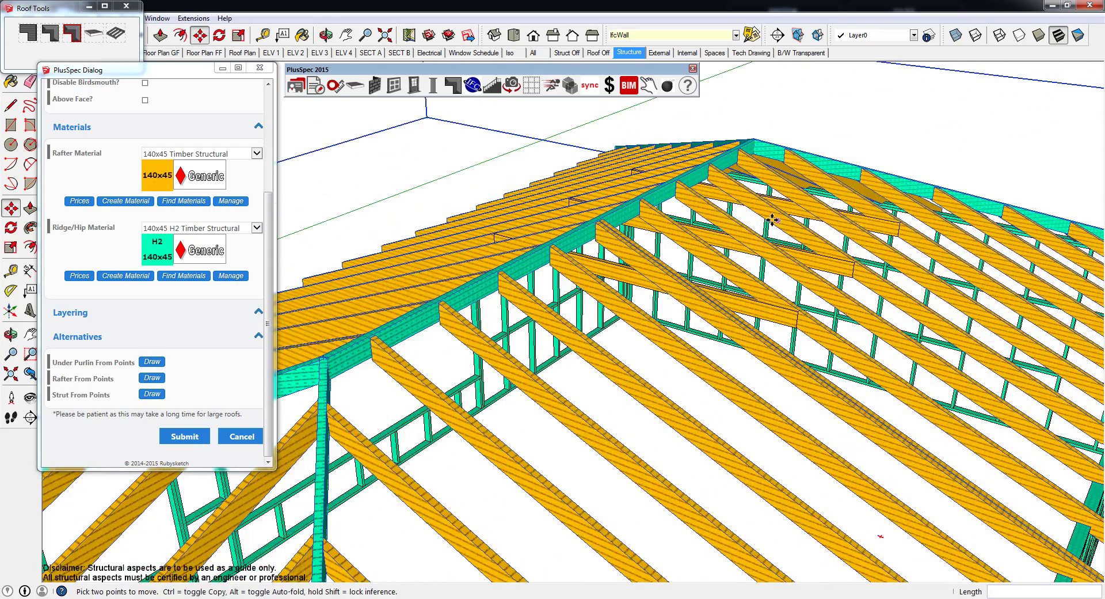
scroll(658, 176, "down", 6)
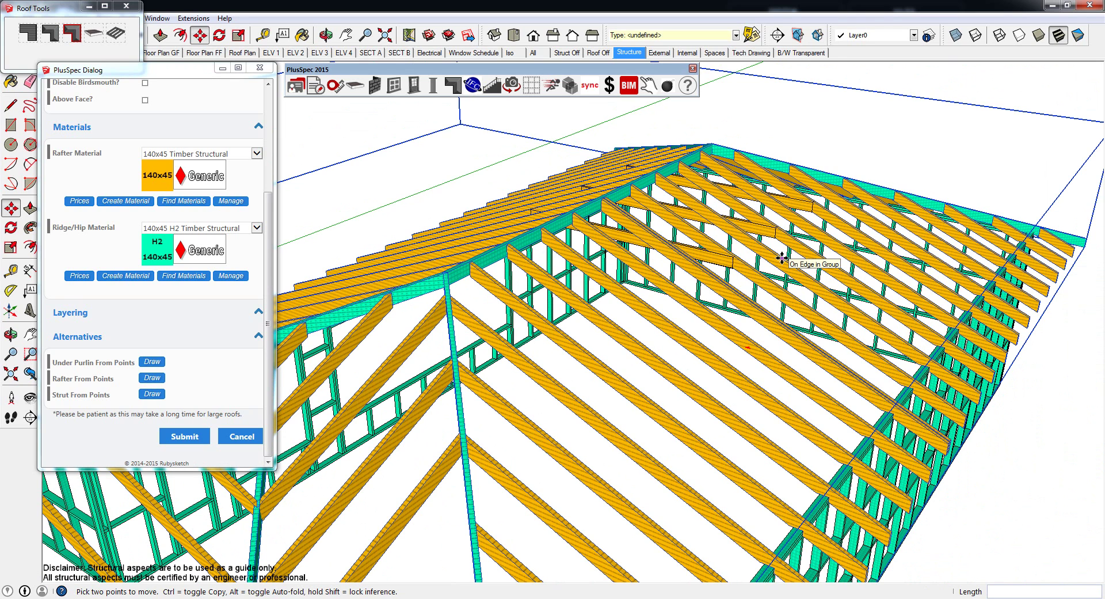
middle_click_drag(781, 257, 736, 265)
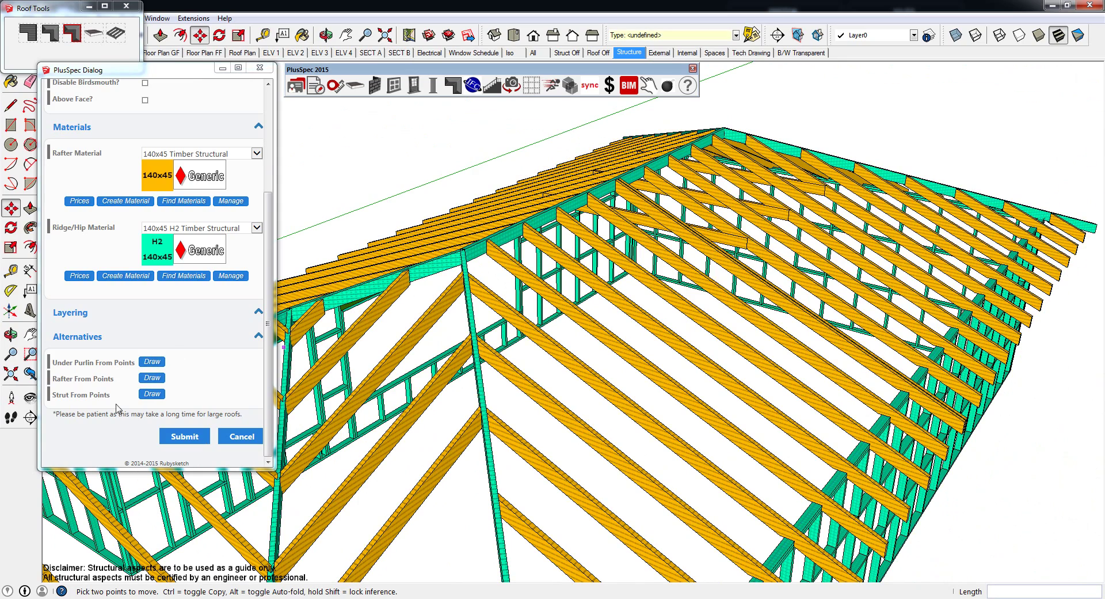
Draw the first under purlin from points across the underside of the rafters.
left_click(149, 363)
middle_click_drag(667, 253, 713, 264)
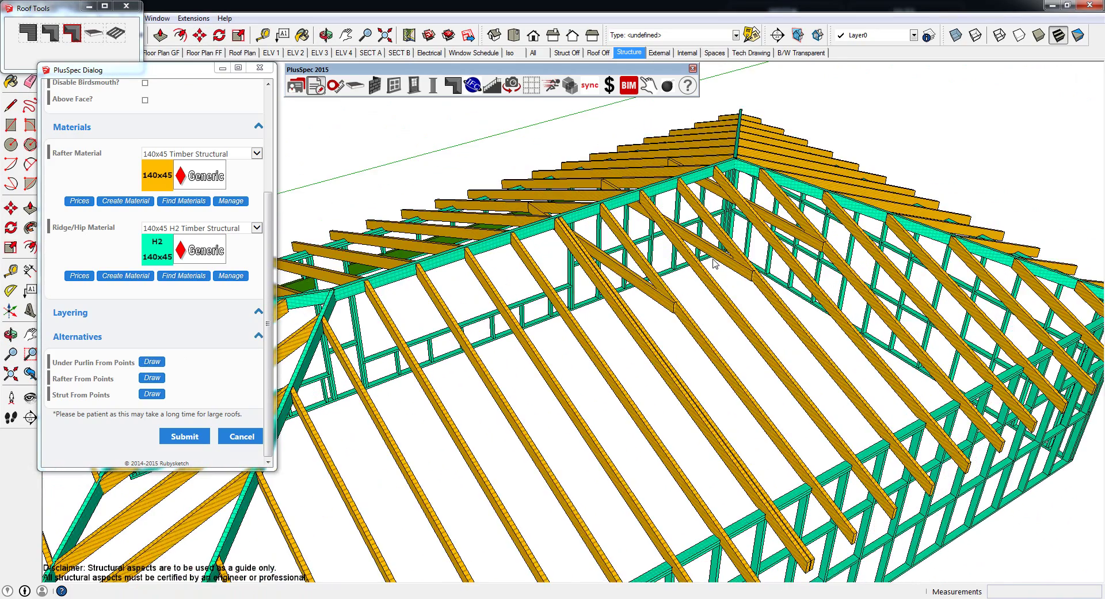
scroll(820, 237, "up", 6)
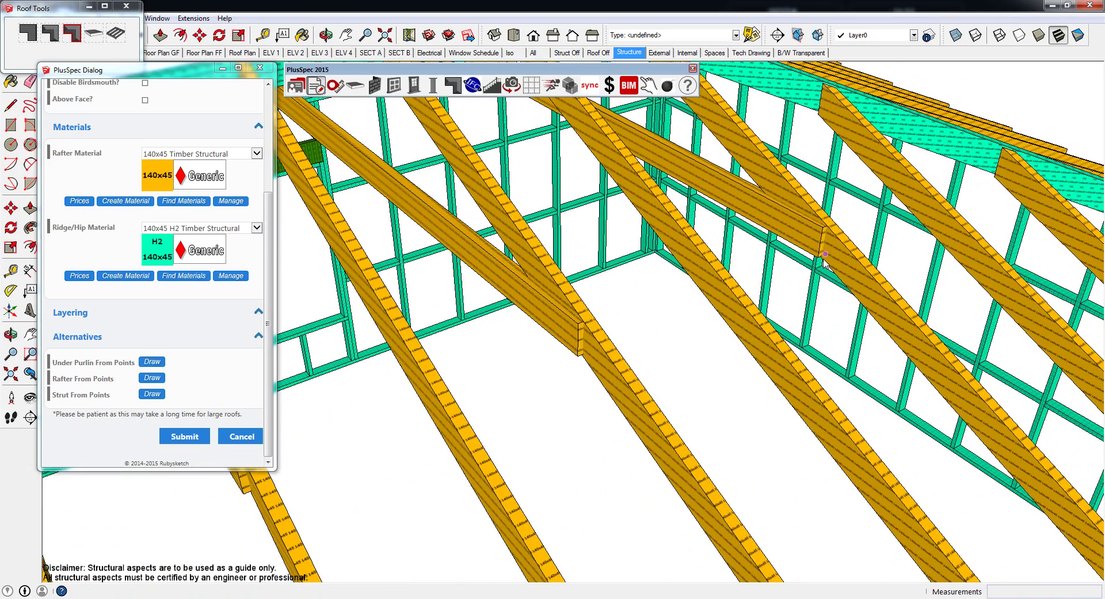
scroll(824, 259, "up", 4)
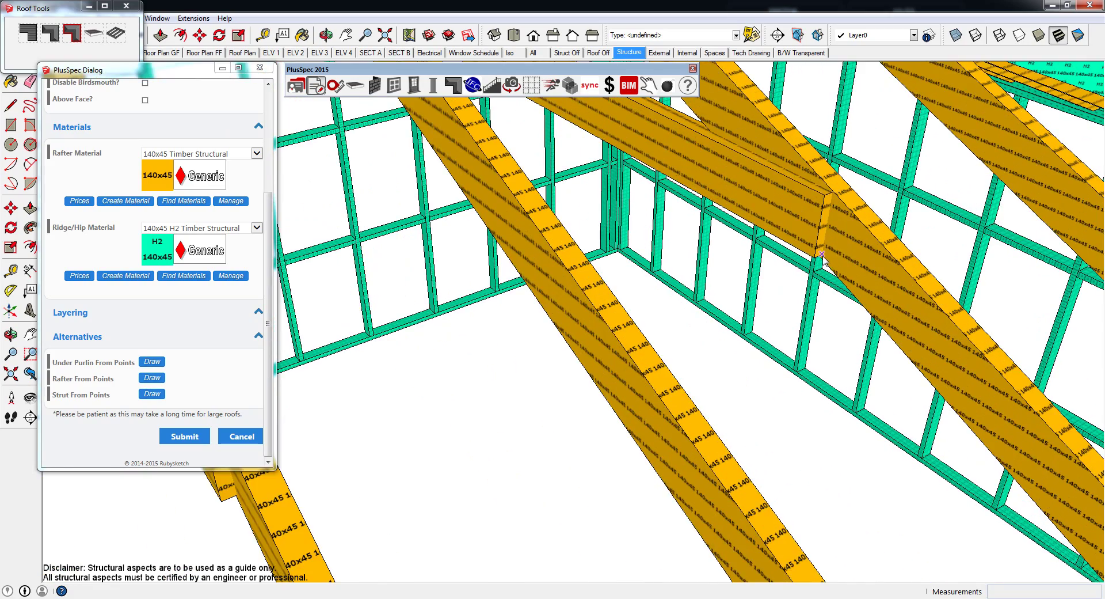
scroll(771, 282, "down", 6)
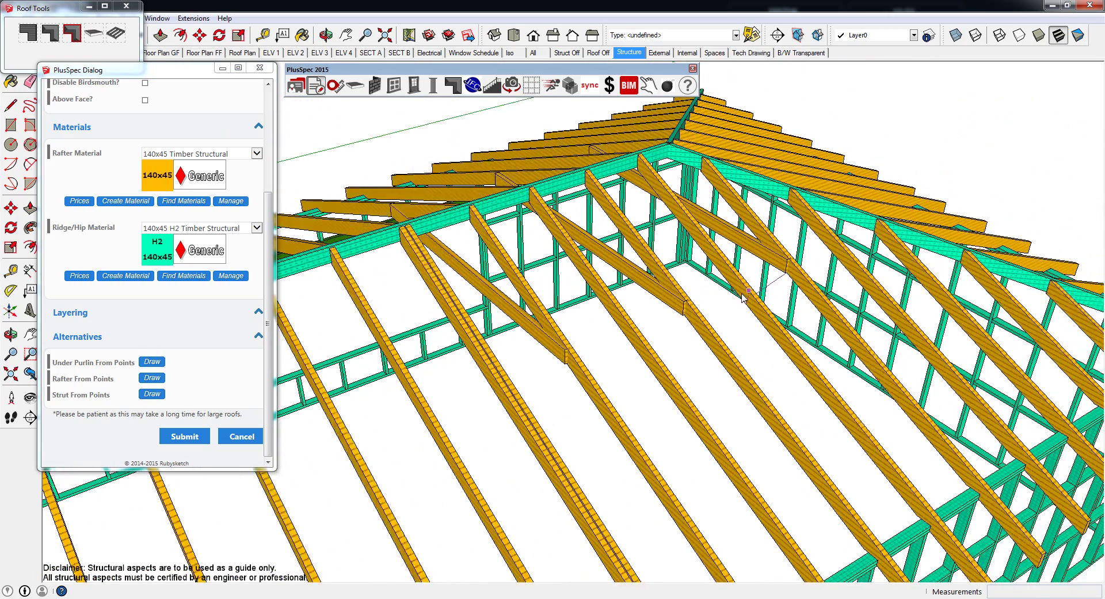
scroll(743, 297, "down", 1)
left_click(583, 357)
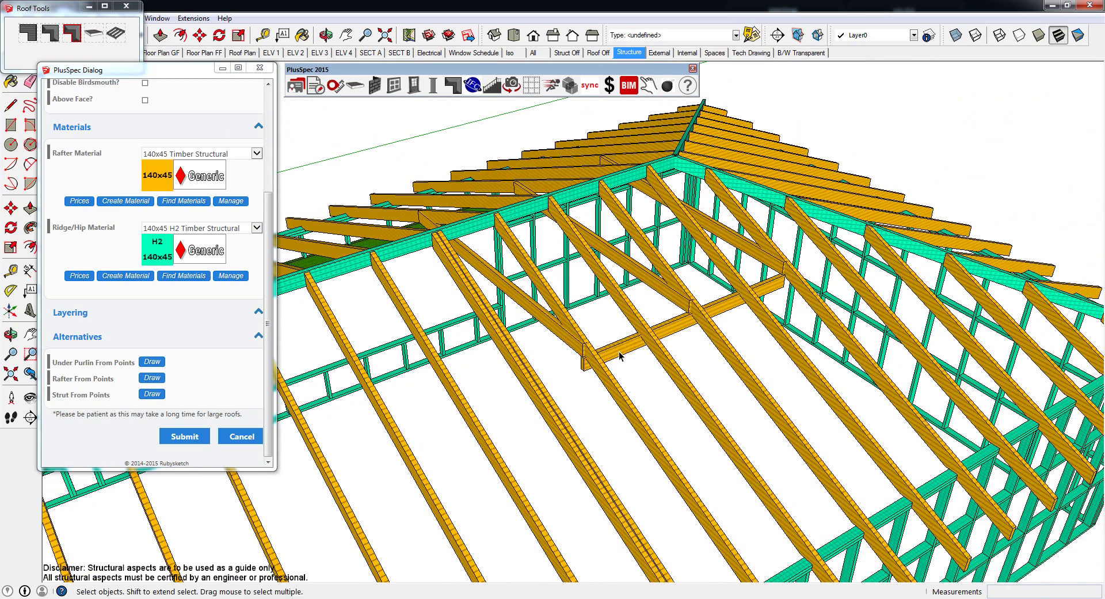
scroll(772, 273, "up", 3)
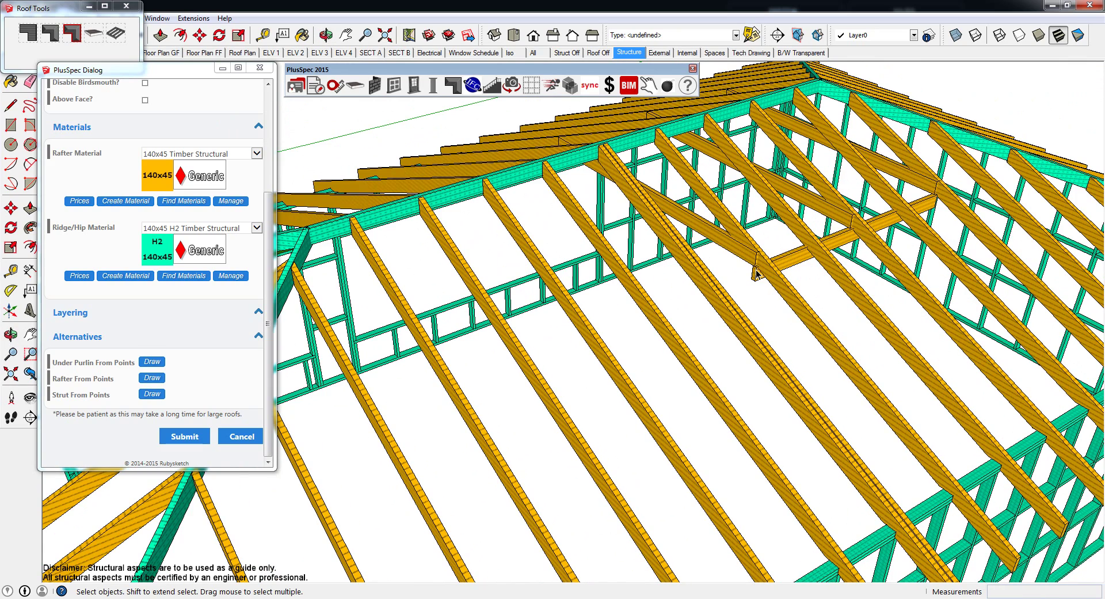
Draw a second under purlin along the guide line and orbit to inspect both purlins.
left_click(154, 361)
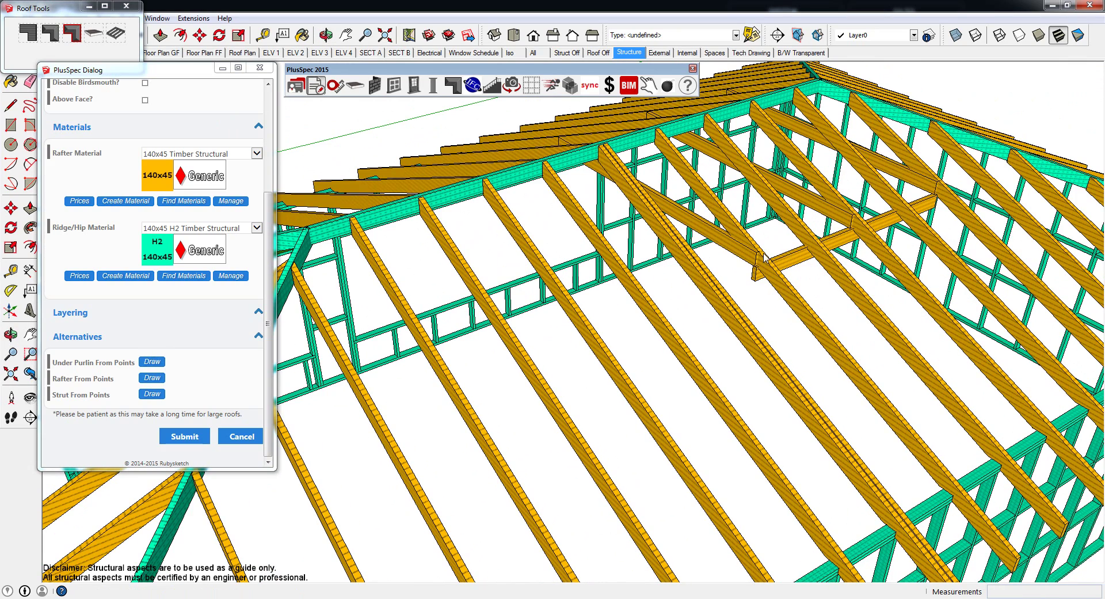
scroll(712, 292, "down", 5)
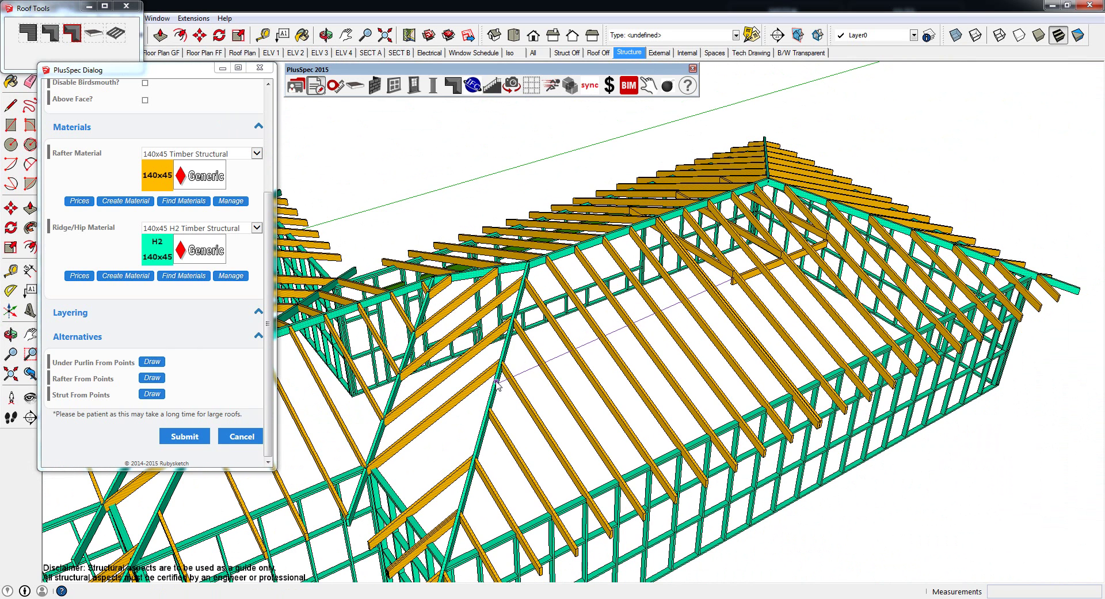
left_click(500, 380)
mouse_move(500, 379)
middle_mouse_down()
mouse_move(693, 296)
mouse_move(685, 286)
mouse_move(592, 353)
mouse_move(530, 353)
mouse_move(546, 342)
mouse_move(708, 332)
mouse_move(906, 266)
mouse_move(926, 235)
mouse_move(1073, 212)
mouse_move(864, 300)
mouse_move(612, 382)
middle_mouse_up()
scroll(665, 304, "up", 5)
scroll(694, 297, "down", 6)
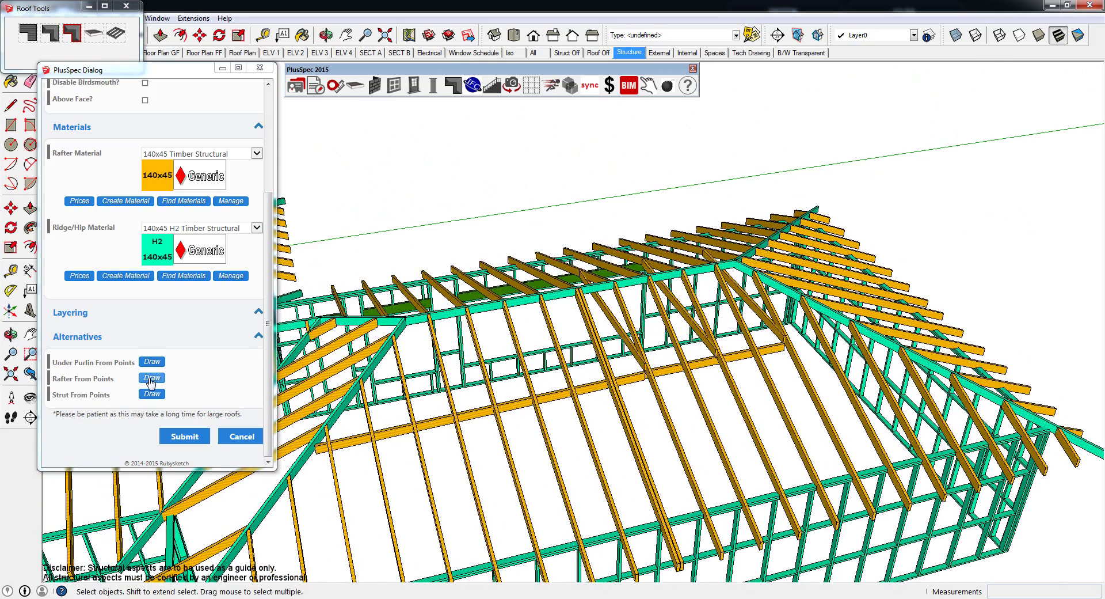
Draw a diagonal timber member between two rafter points, crossing the existing brace on the near slope.
middle_click_drag(529, 340, 516, 232)
scroll(550, 240, "up", 10)
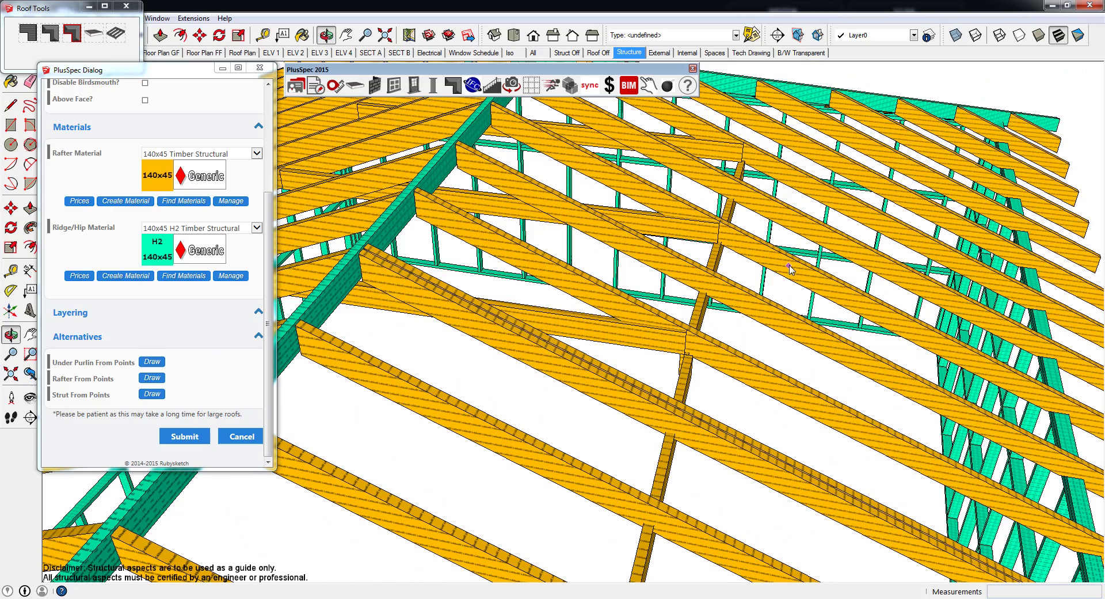
scroll(796, 264, "down", 5)
middle_click_drag(795, 265, 772, 221)
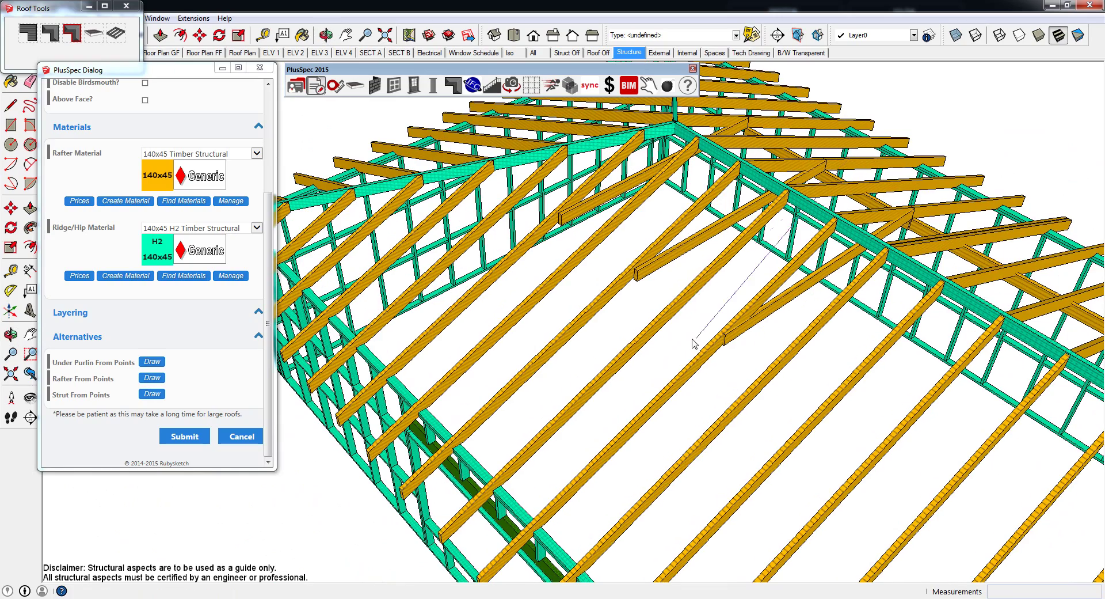
left_click(725, 248)
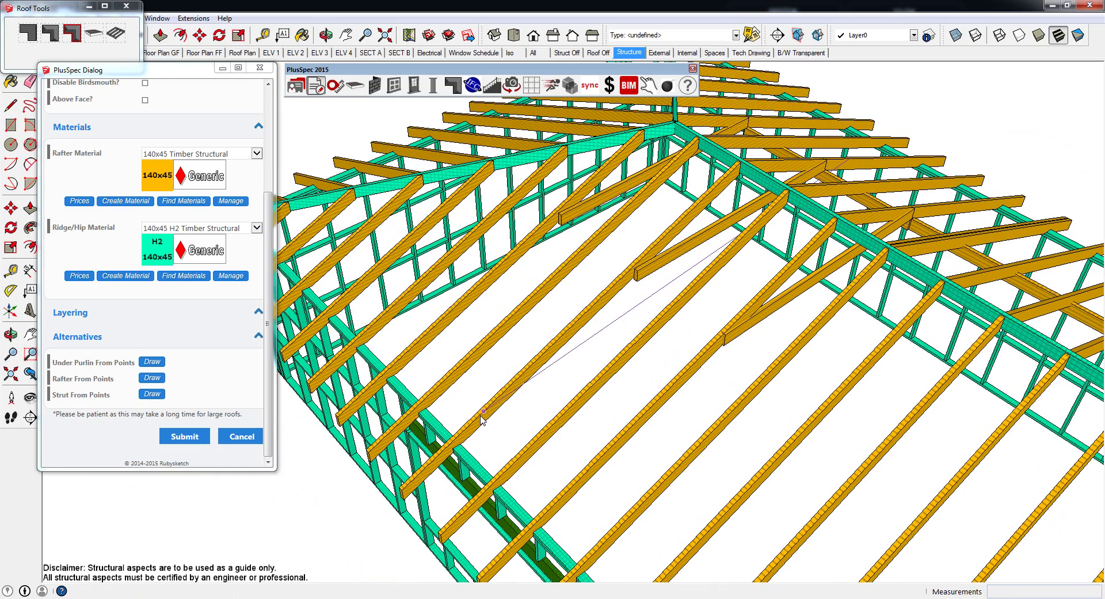
left_click(464, 436)
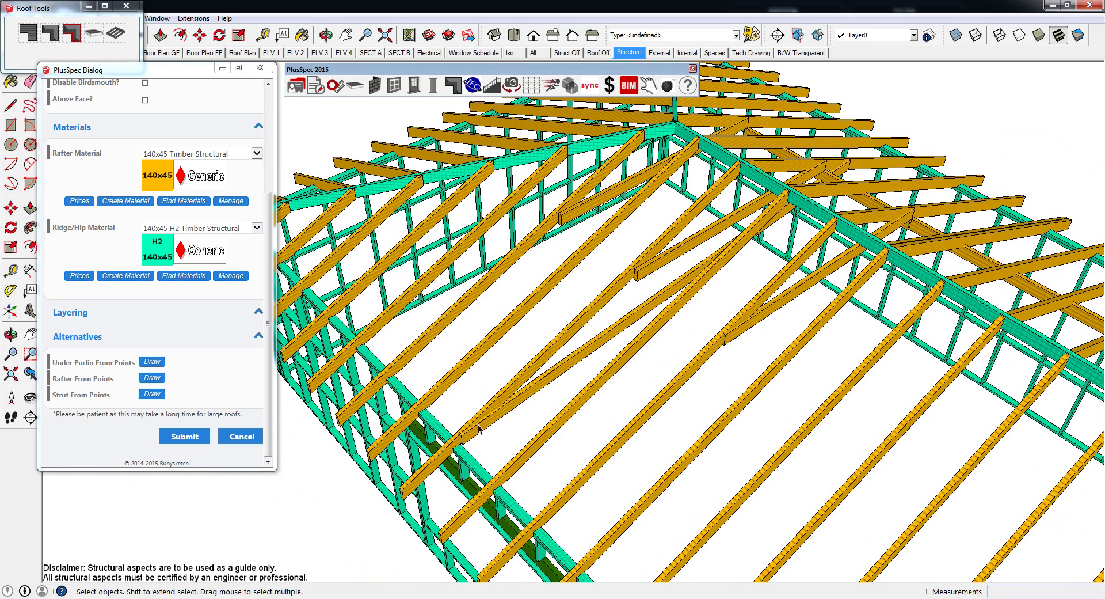
middle_click_drag(464, 436, 653, 305)
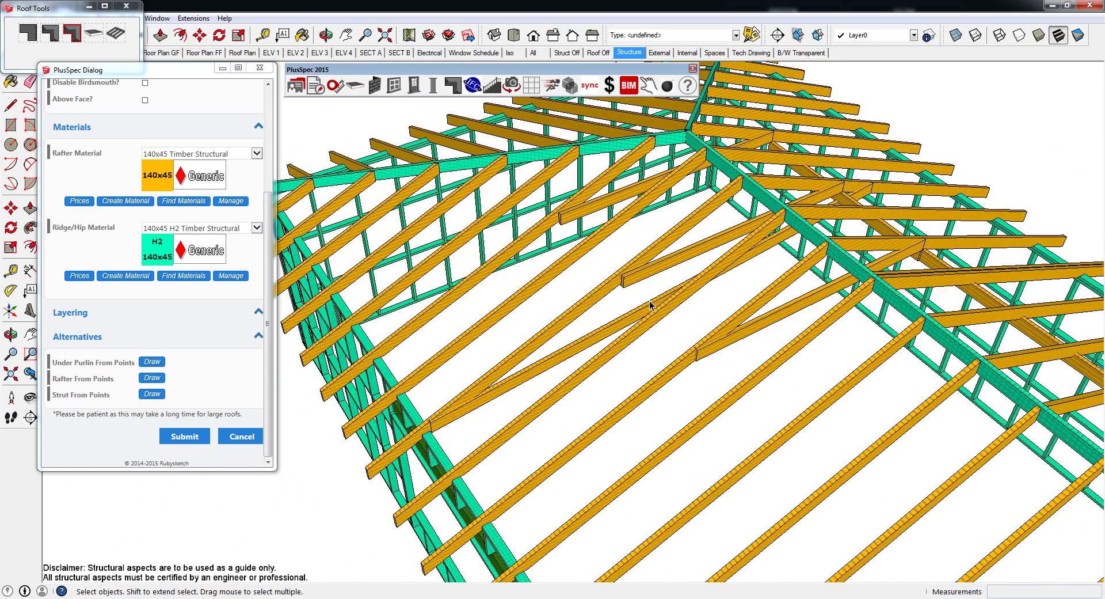
scroll(653, 303, "down", 1)
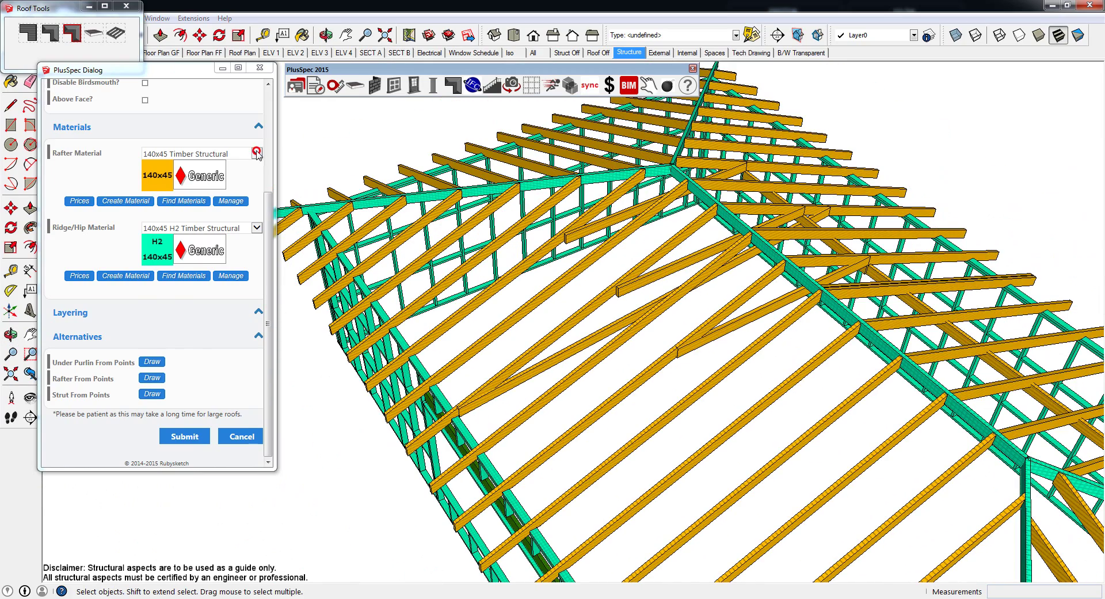
Apply 190x70 H2 Timber Structural as rafter material and dismiss the missing roof face warning.
left_click(256, 154)
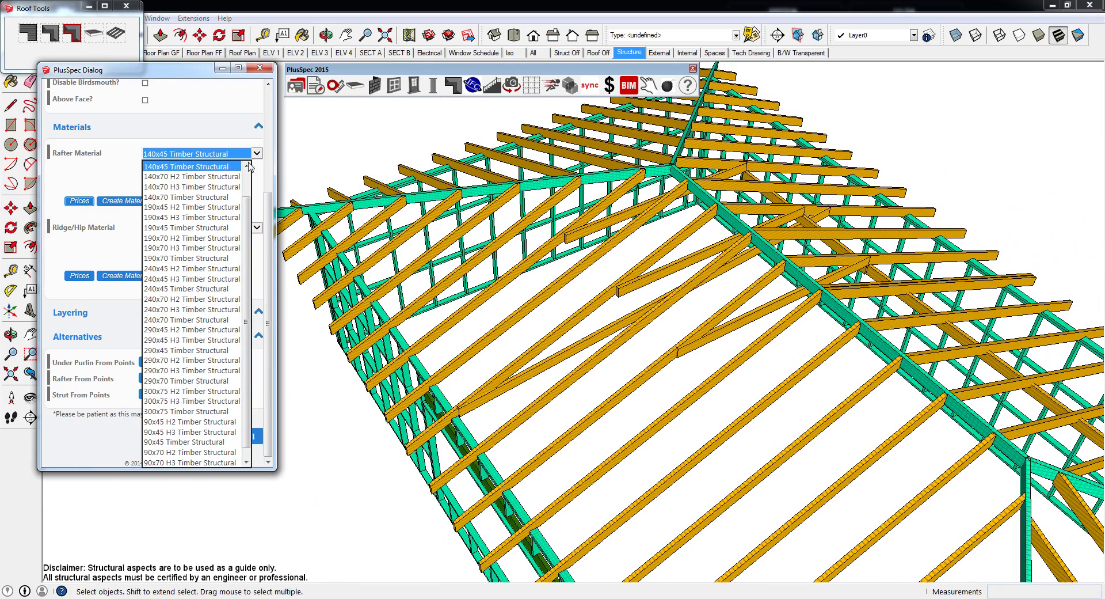
left_click(200, 237)
left_click(199, 436)
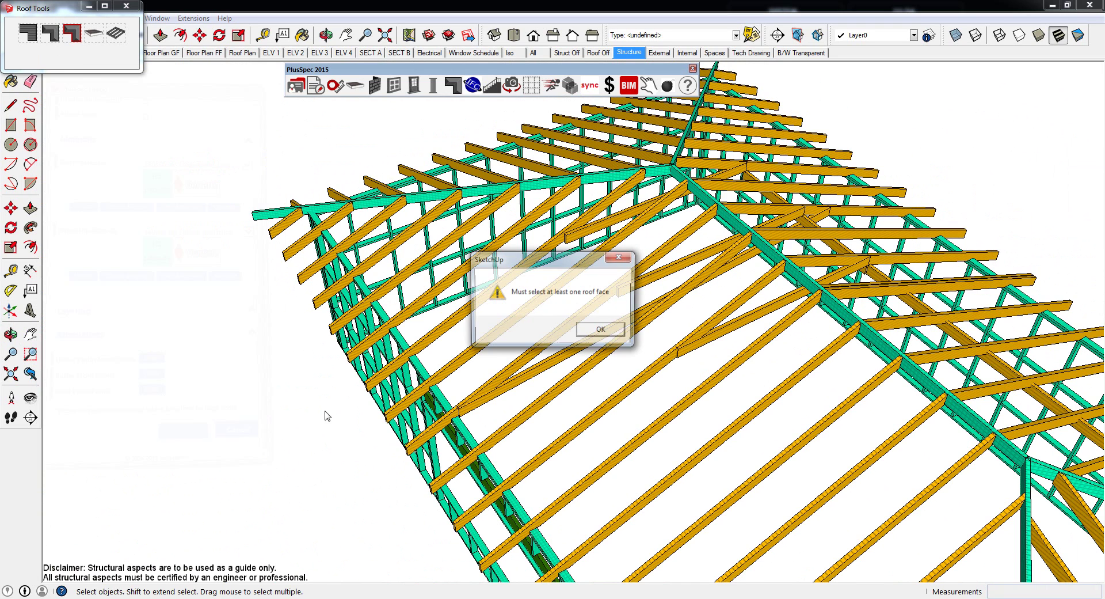
left_click(602, 331)
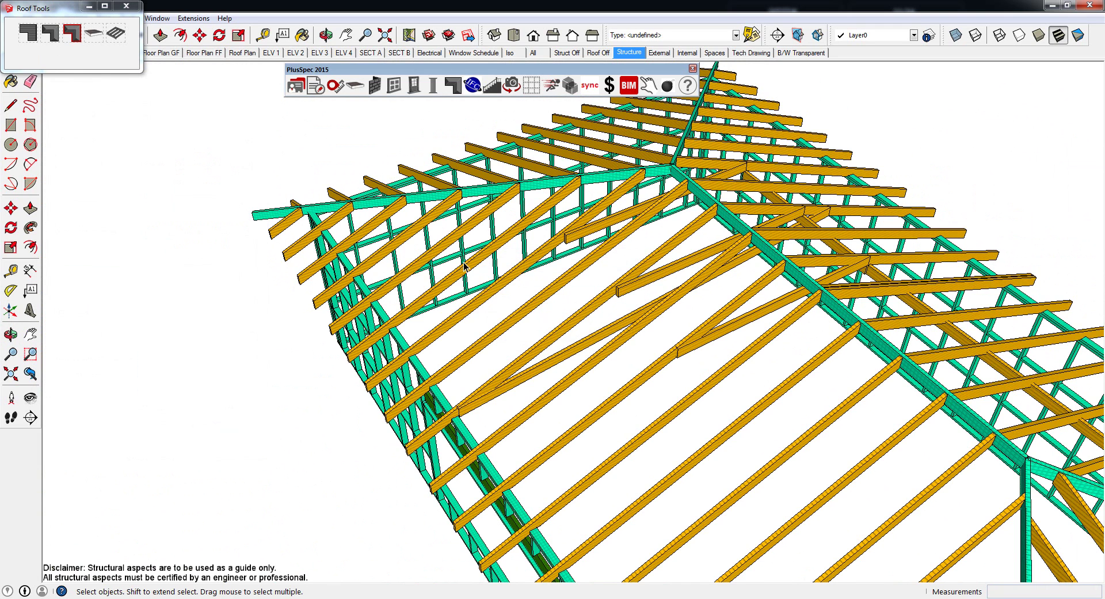
In the reopened rafter settings, choose 190x70 H3 Timber Structural and expand Alternatives.
left_click(118, 35)
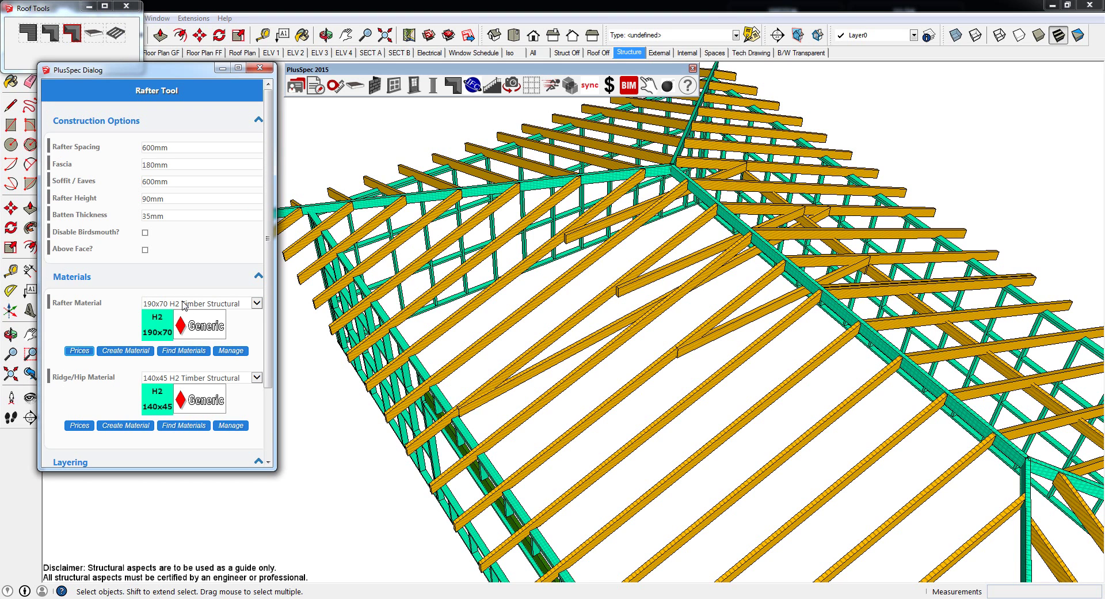
scroll(183, 305, "down", 2)
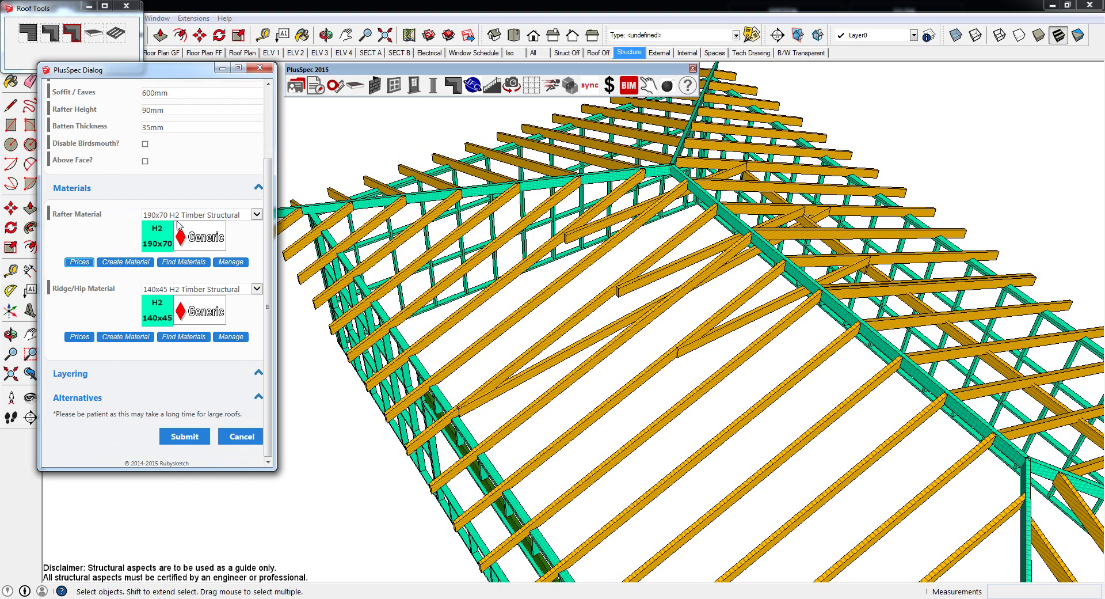
left_click(175, 216)
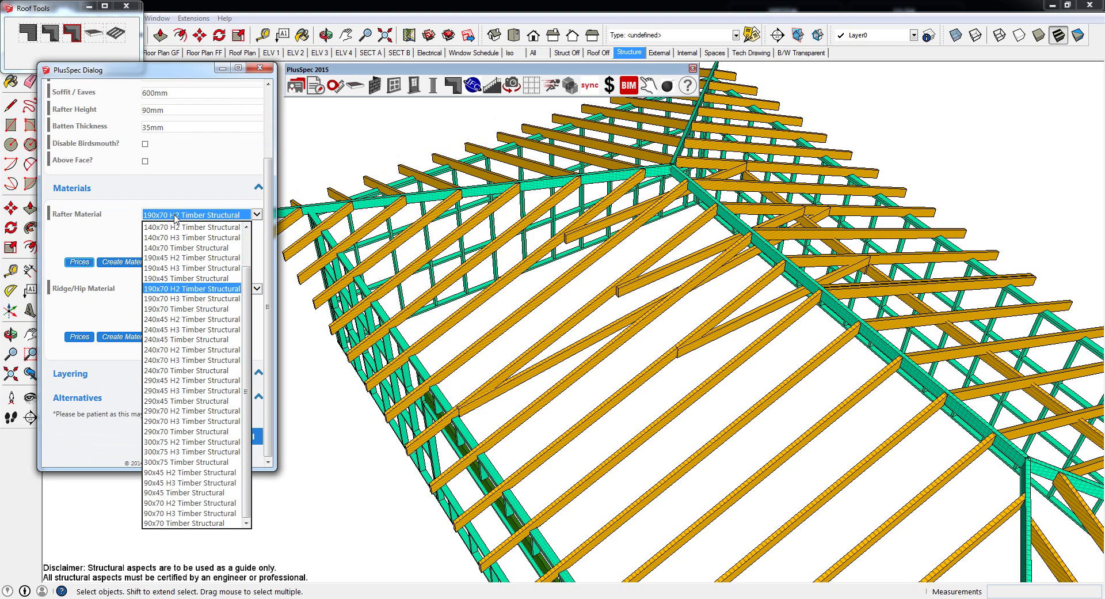
left_click(175, 298)
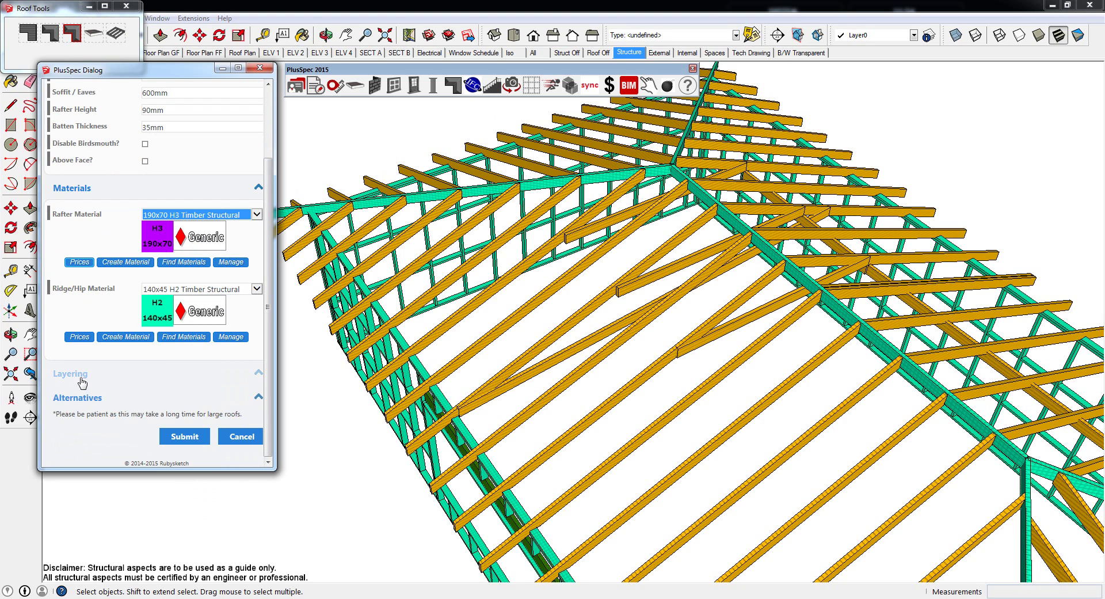
left_click(79, 396)
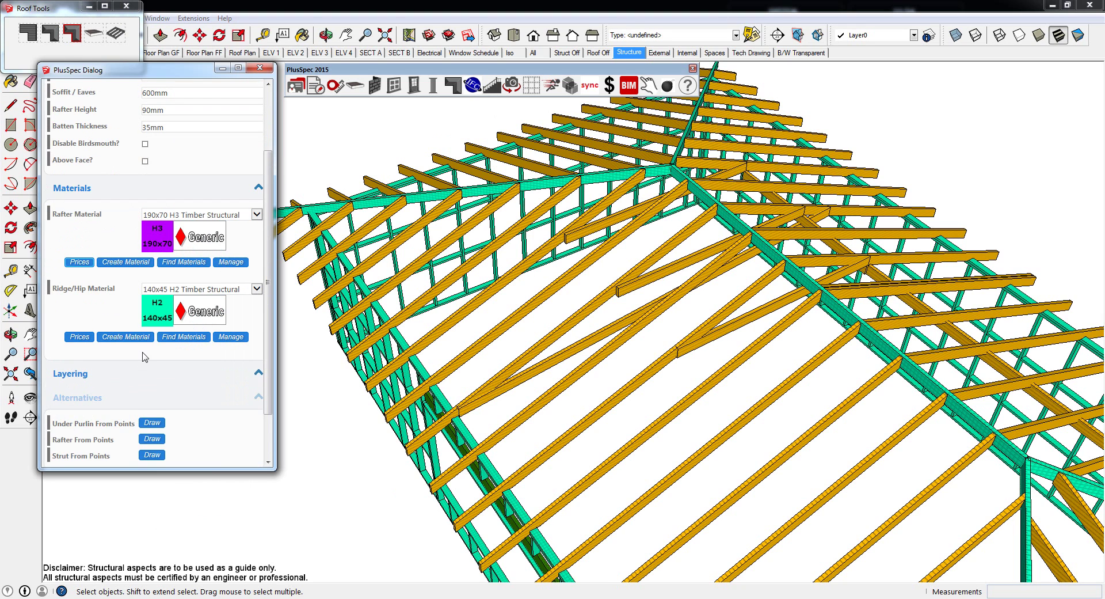
scroll(145, 360, "down", 2)
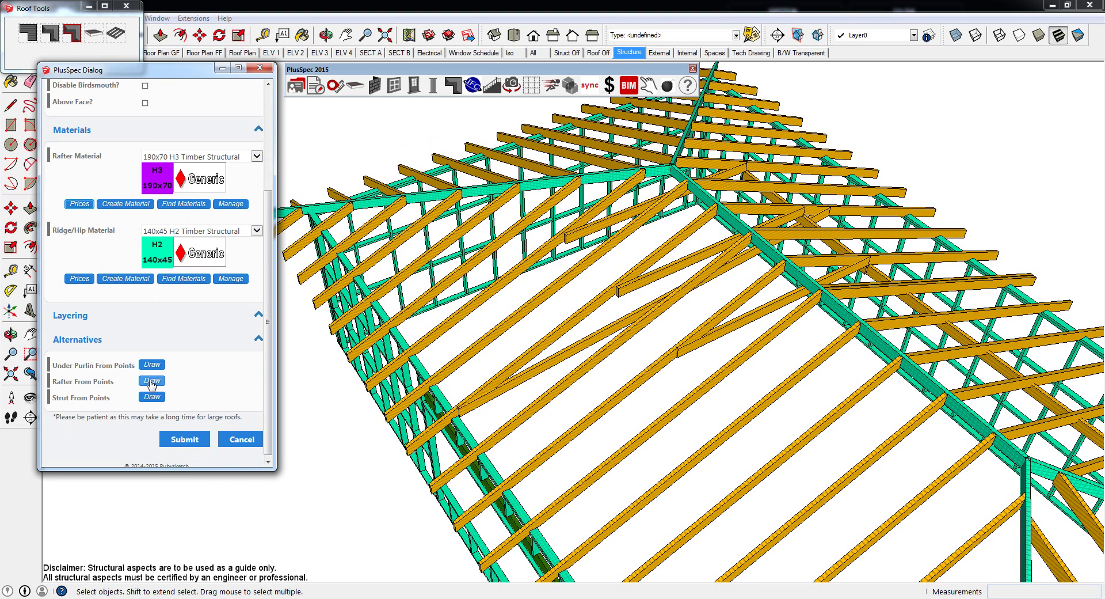
Draw a purple 190x70 H3 rafter from points diagonally across the hip roof rafters.
left_click(150, 381)
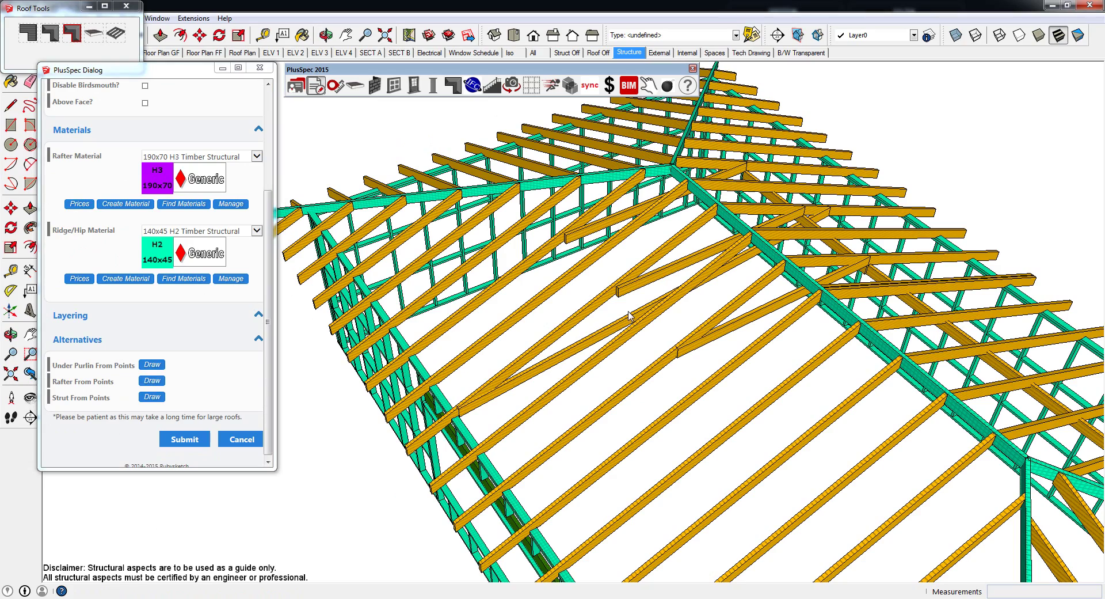
middle_click_drag(884, 286, 914, 297)
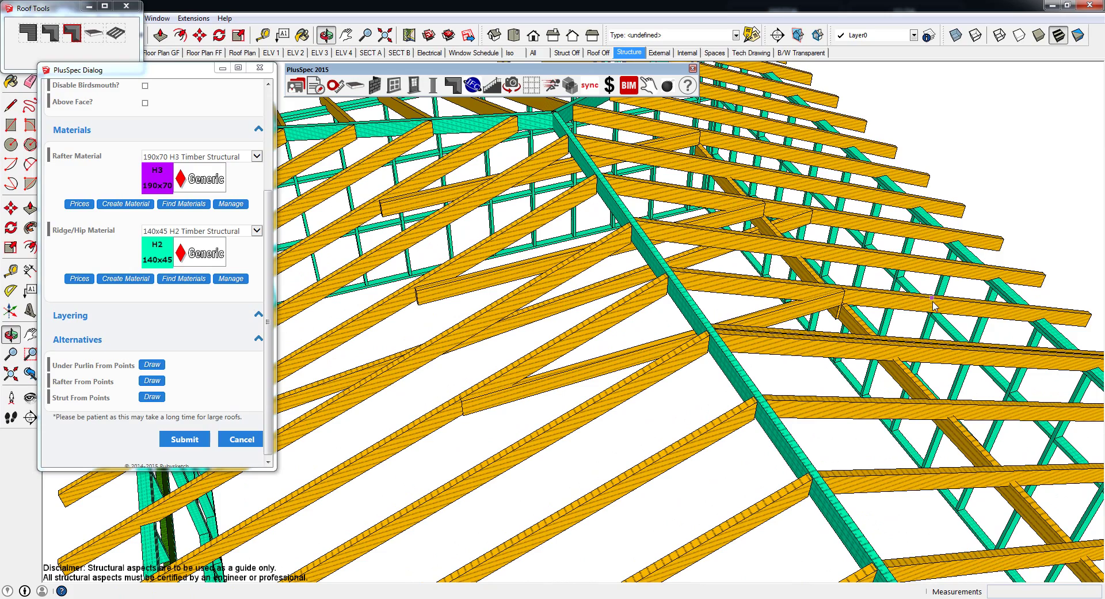
middle_click_drag(575, 415, 661, 388)
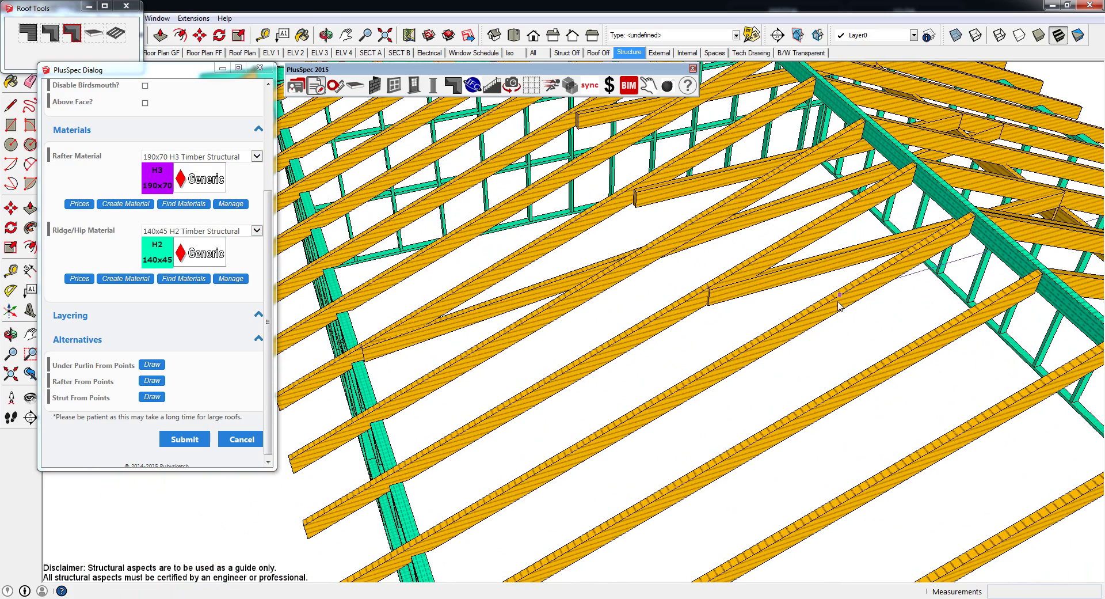
left_click(401, 472)
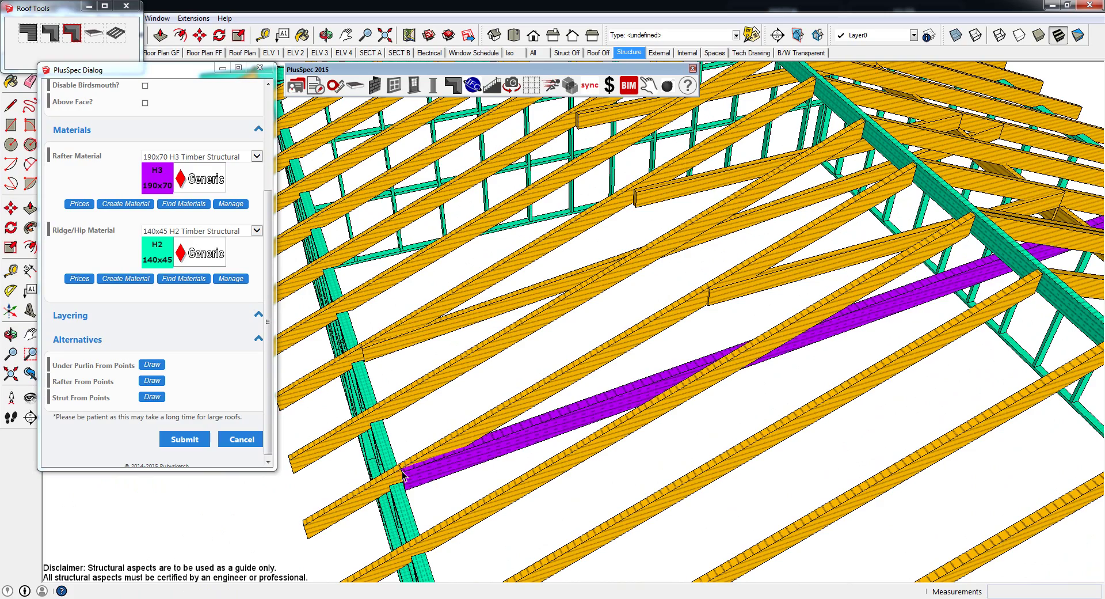
middle_click_drag(402, 468, 536, 442)
scroll(465, 464, "up", 3)
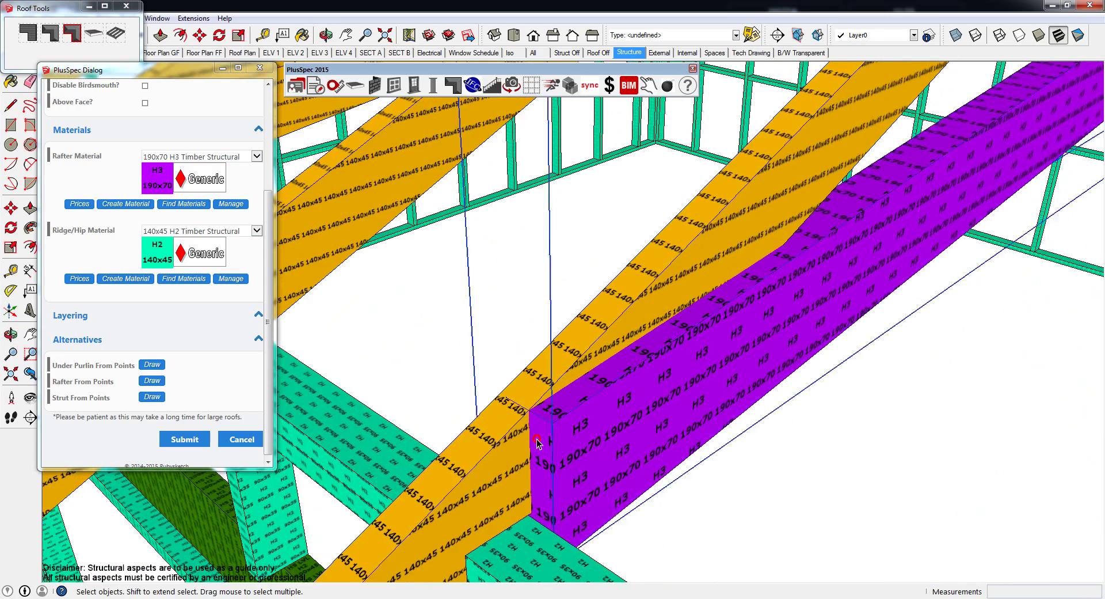
Push/Pull the purple member's end face out about 105mm inside its group, then exit the group.
double_click(537, 442)
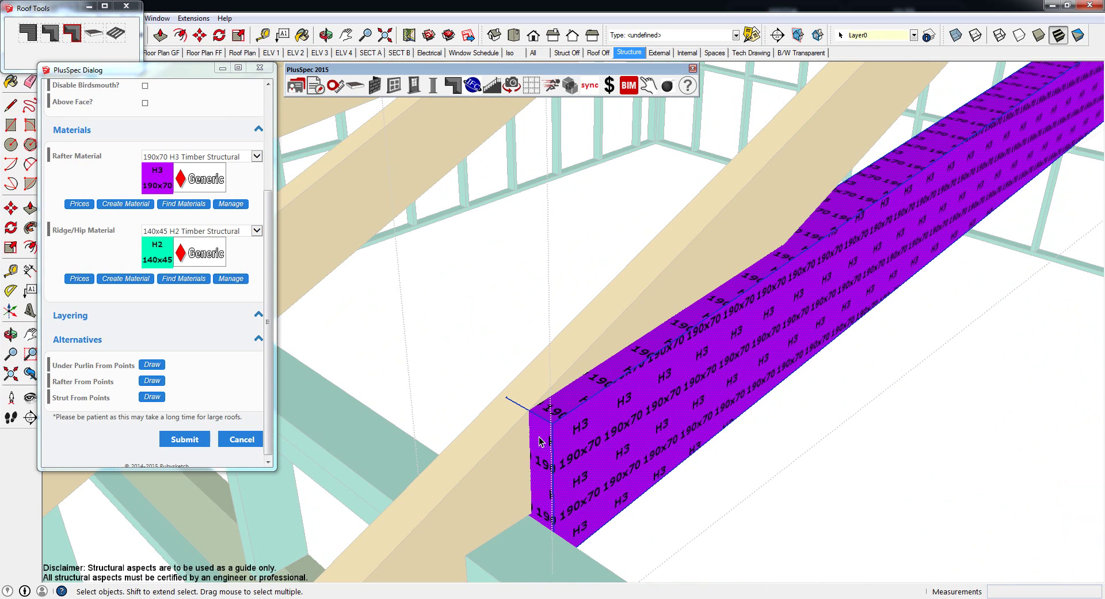
key("p")
left_click_drag(535, 442, 491, 486)
scroll(526, 464, "down", 5)
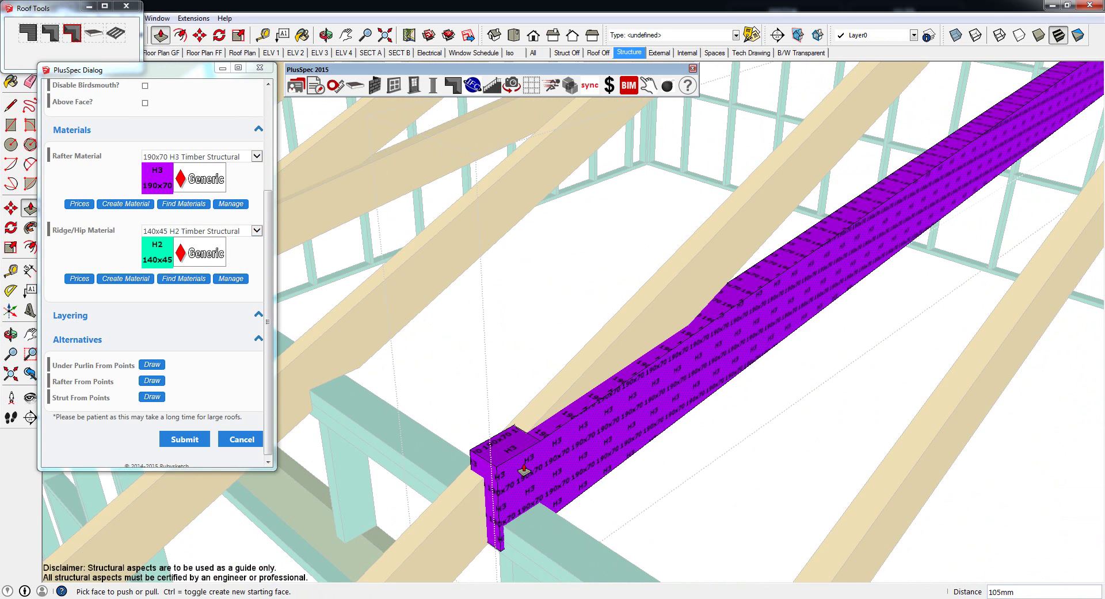
scroll(525, 467, "down", 4)
key("space")
scroll(635, 405, "down", 3)
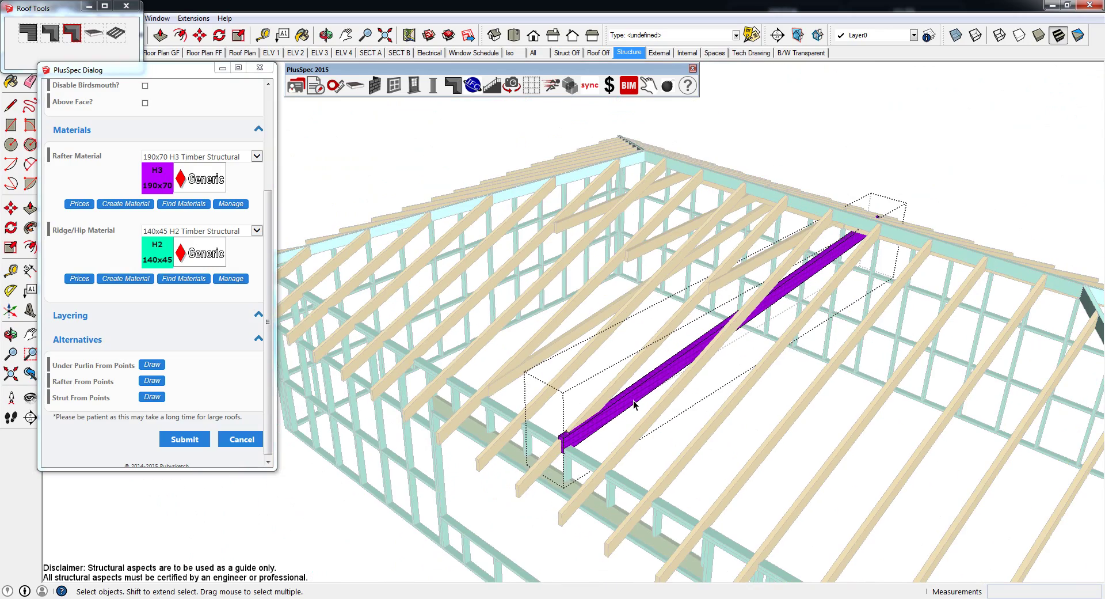
left_click(915, 193)
middle_click_drag(910, 214, 716, 272)
scroll(717, 272, "up", 10)
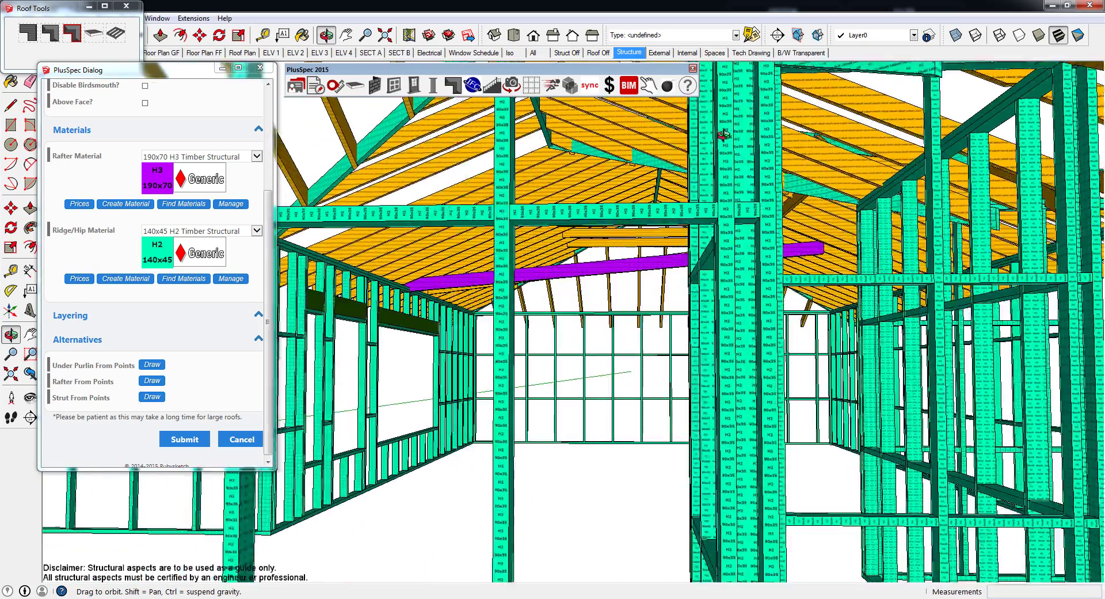
middle_click_drag(723, 135, 823, 253)
scroll(706, 257, "up", 5)
scroll(756, 259, "up", 3)
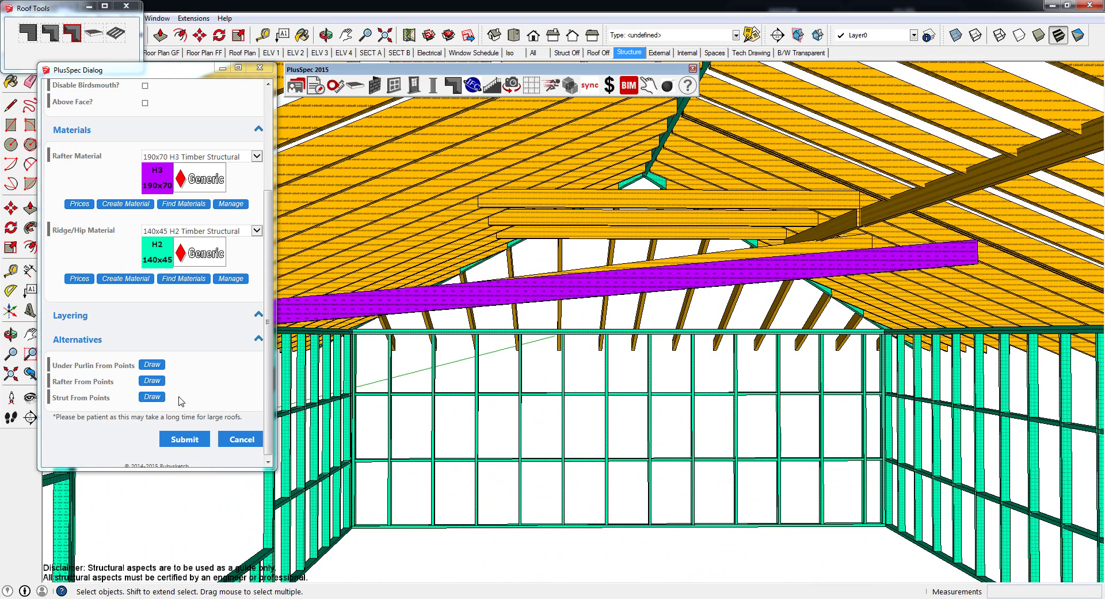
Set the rafter material to 90x70 H3 Timber Structural and submit the settings.
left_click(153, 397)
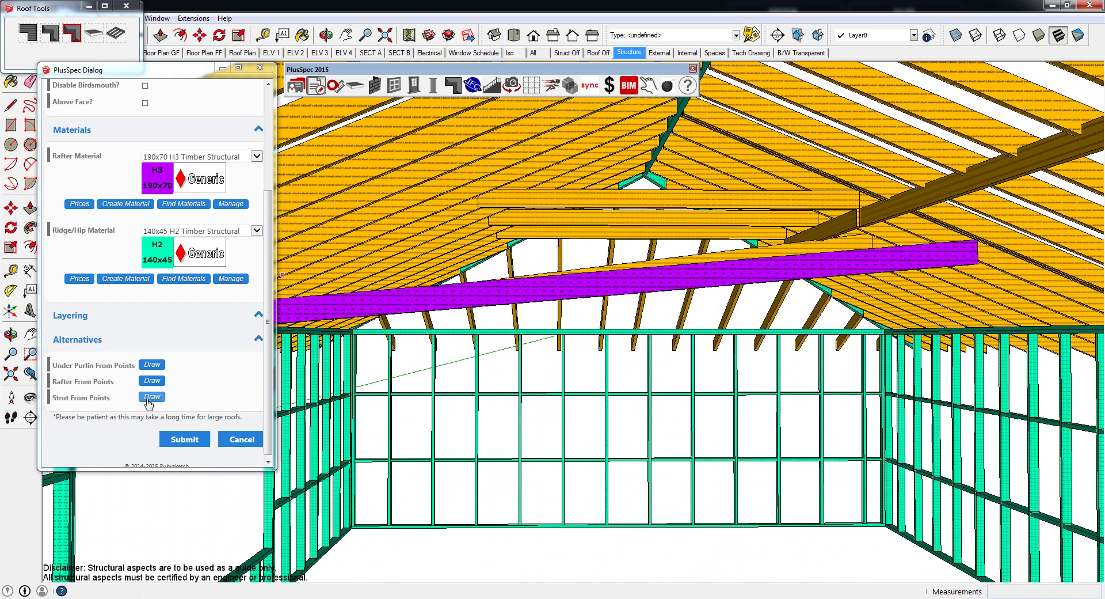
left_click(256, 157)
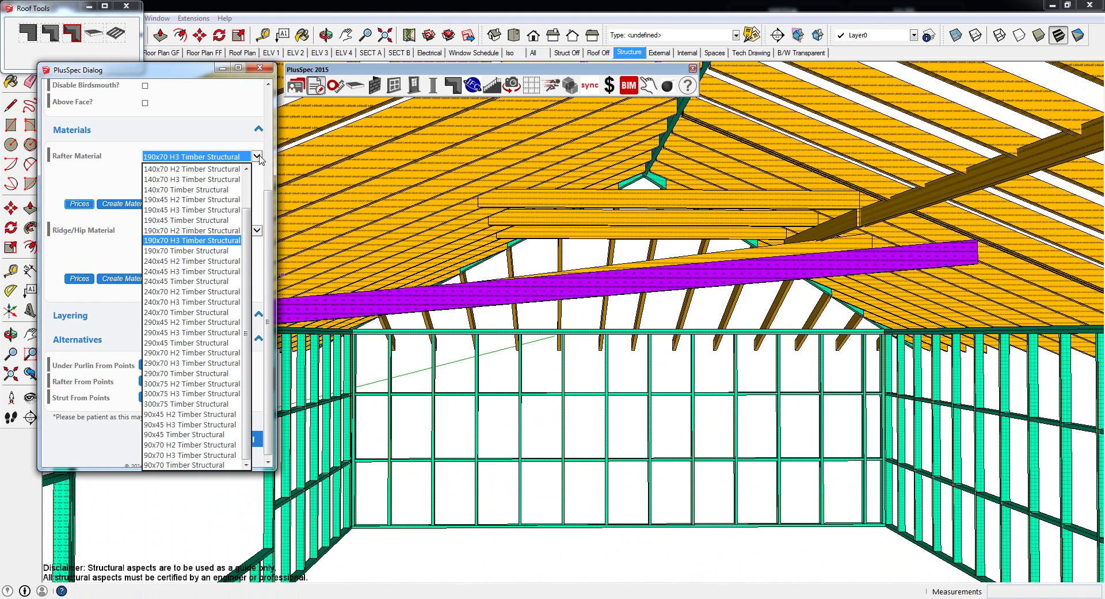
left_click(189, 456)
left_click(182, 447)
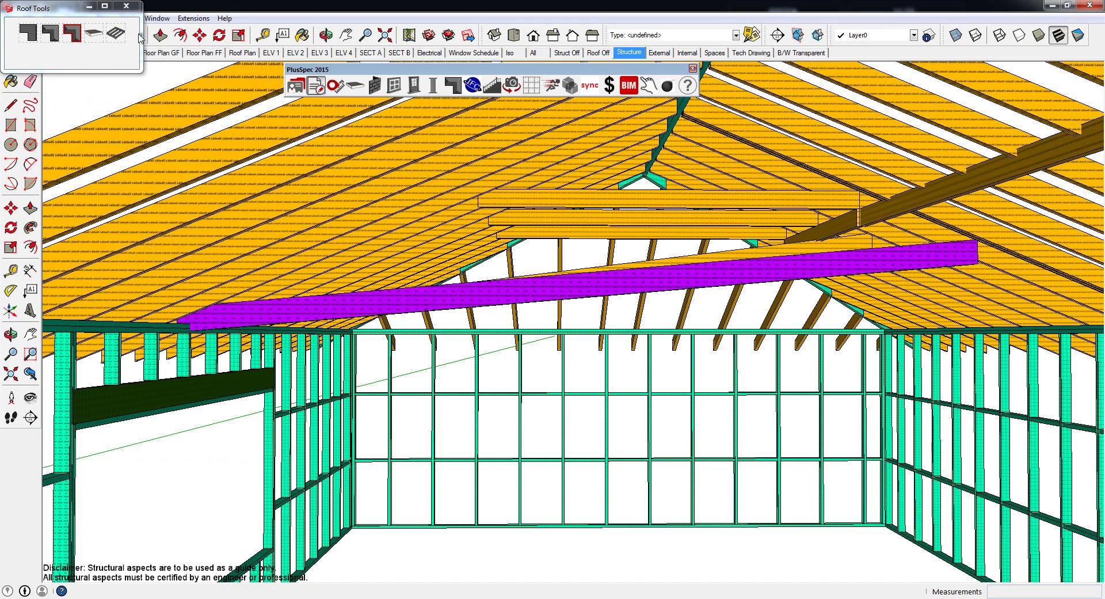
Reopen the Rafter Tool, expand Alternatives and choose Strut From Points Draw.
left_click(117, 35)
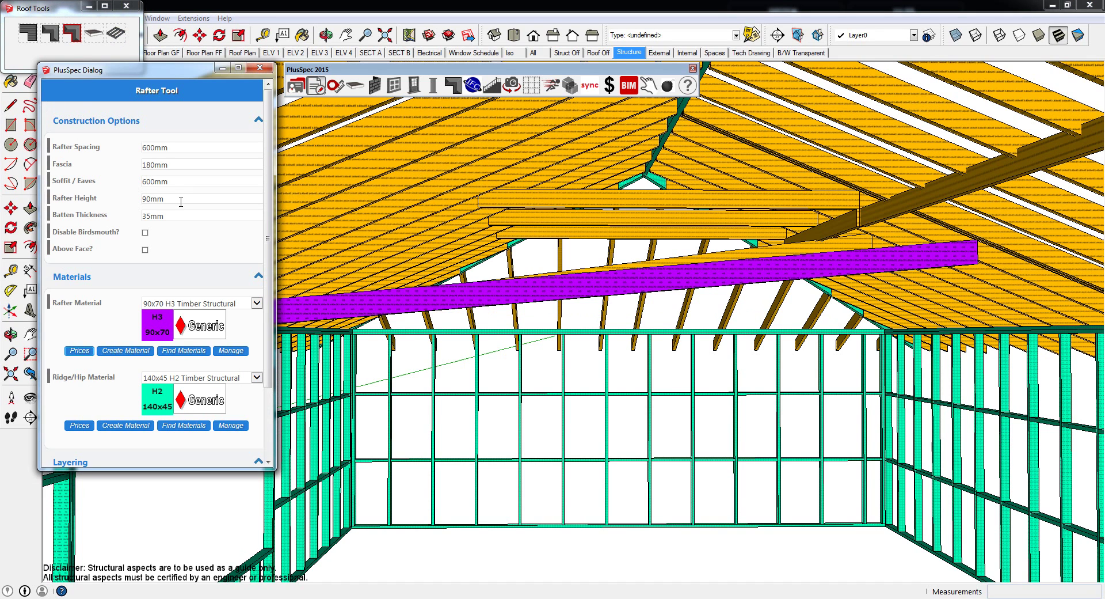
scroll(125, 397, "down", 2)
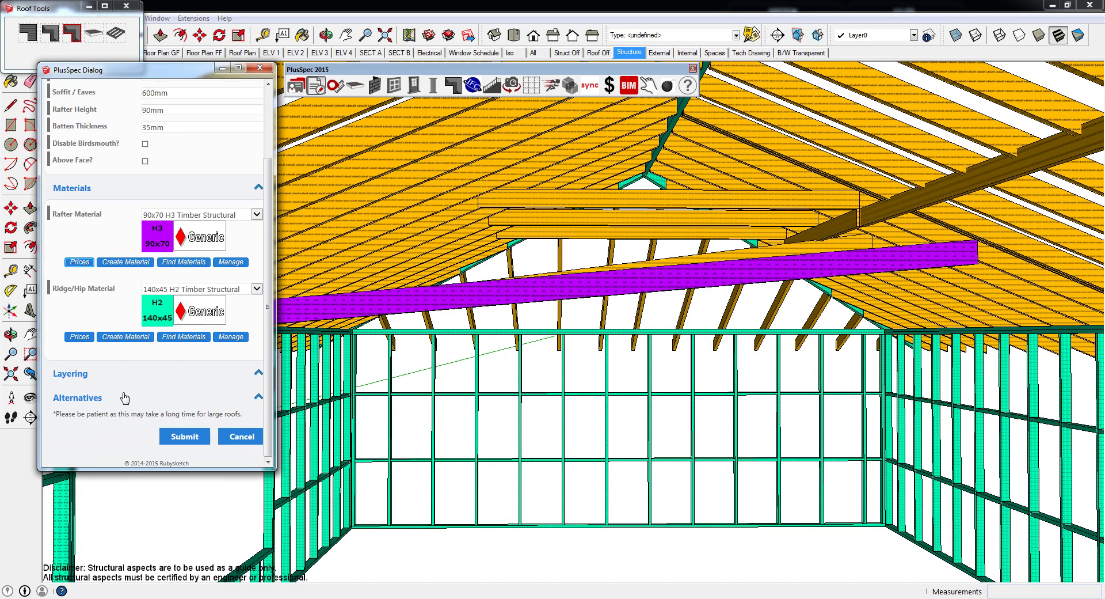
left_click(84, 402)
left_click(161, 454)
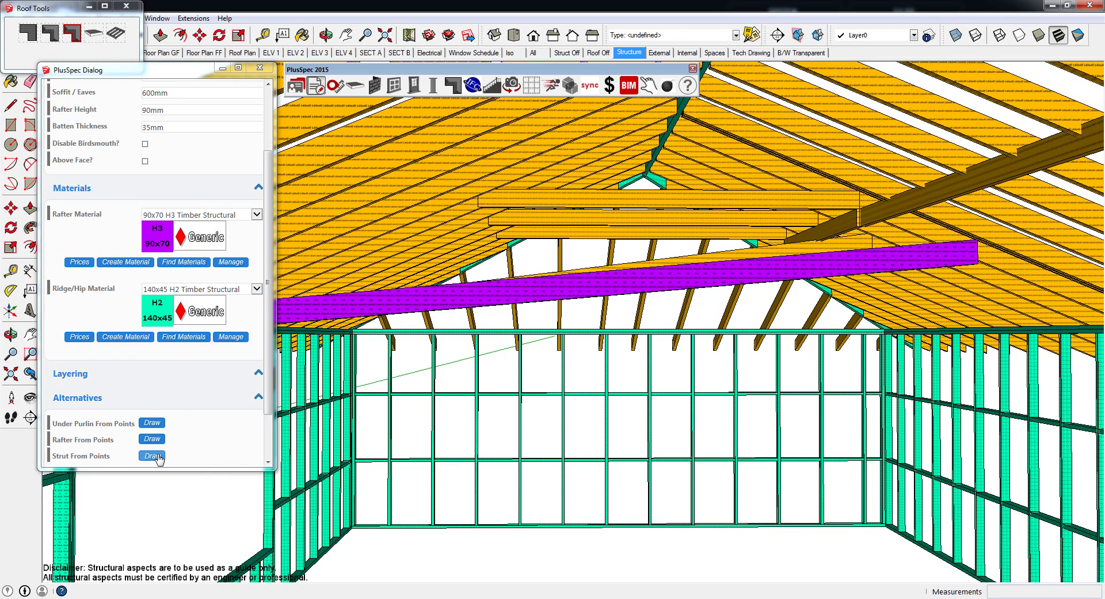
Place a 90x70 H3 strut from the rafter junction down to the floor wall plate and inspect it.
left_click(869, 205)
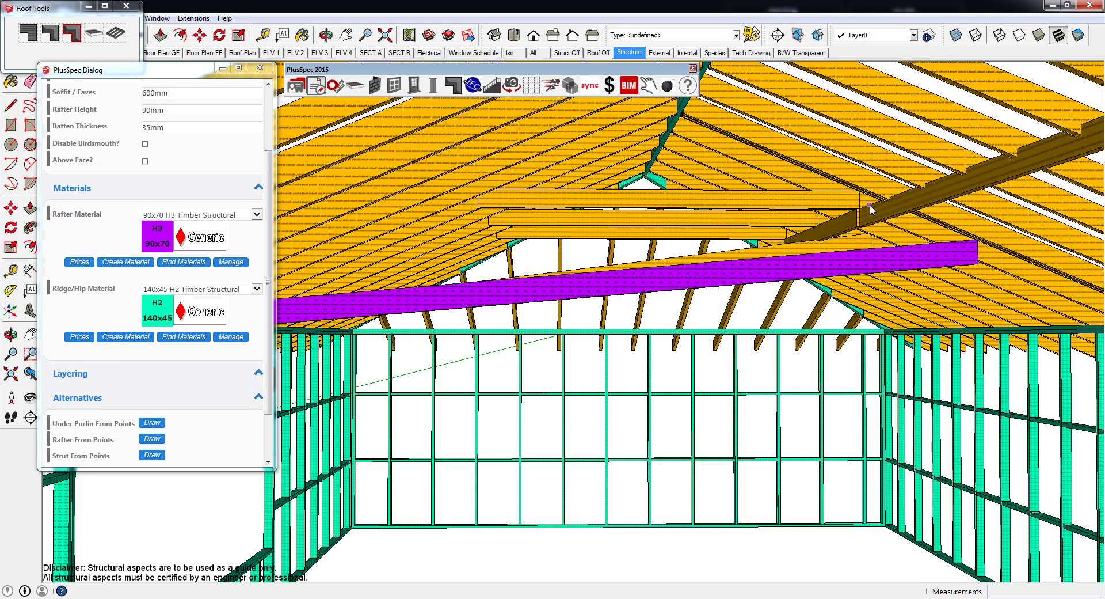
left_click(651, 524)
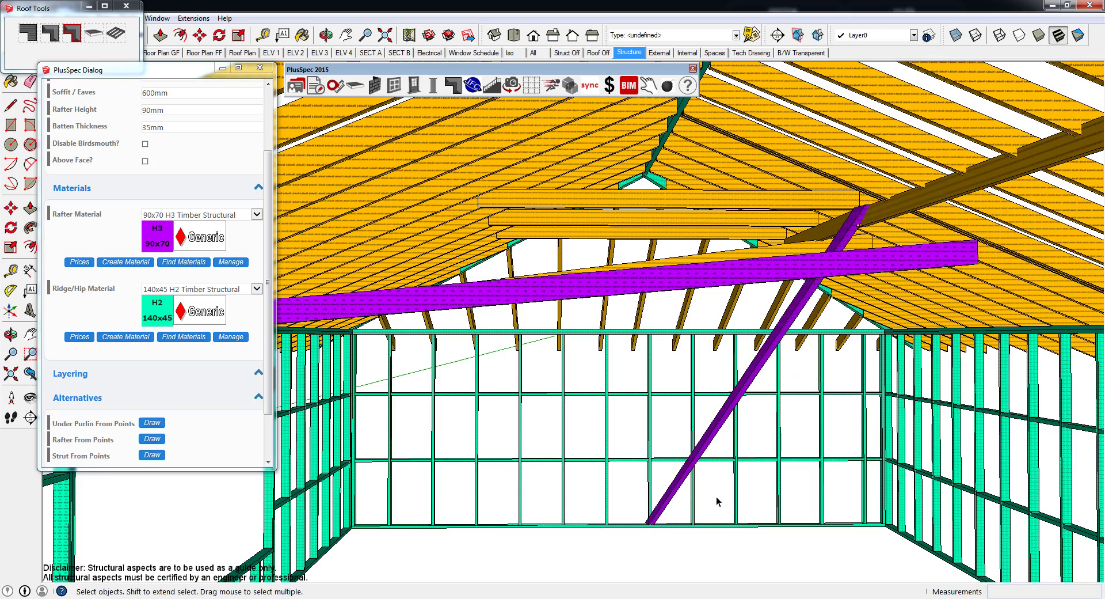
middle_click_drag(842, 279, 642, 330)
scroll(774, 176, "up", 5)
scroll(808, 287, "up", 5)
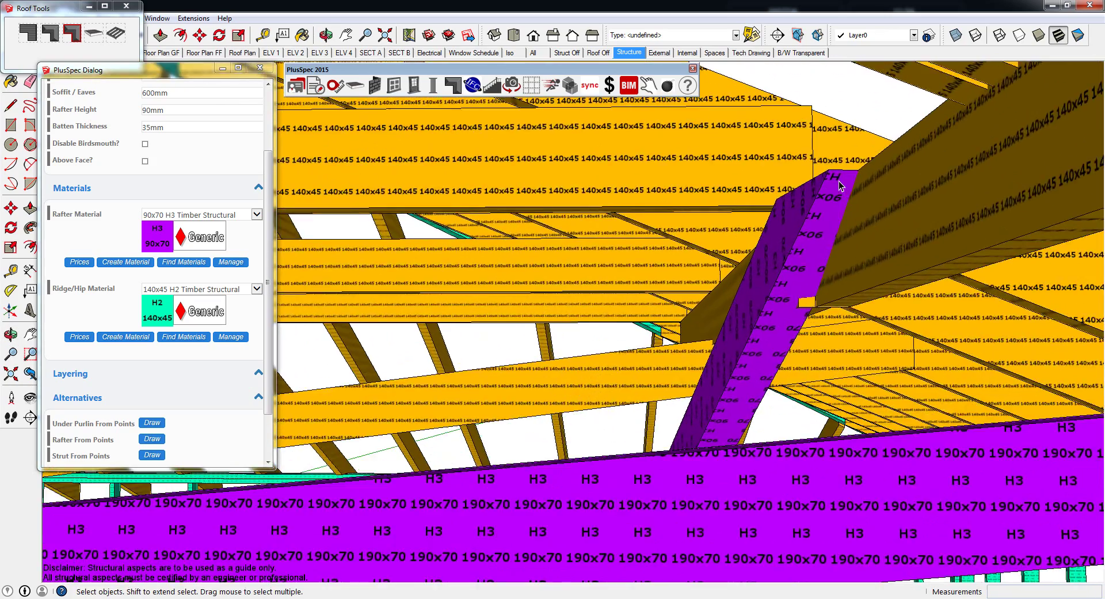
middle_click_drag(807, 287, 777, 370)
scroll(825, 181, "down", 3)
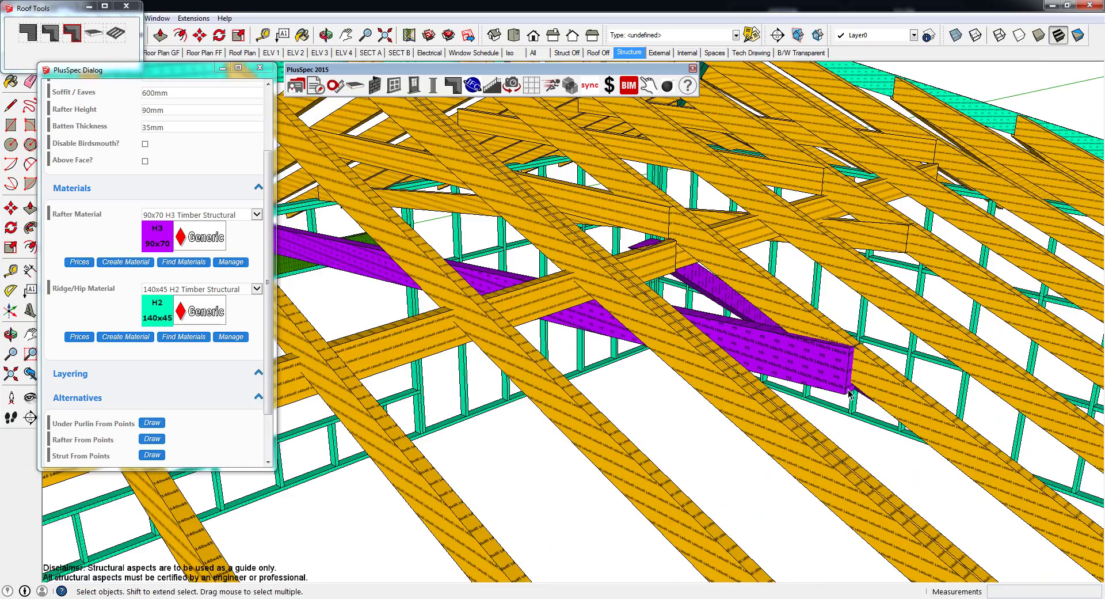
middle_click_drag(849, 390, 891, 360)
scroll(805, 379, "down", 2)
scroll(748, 269, "up", 6)
scroll(891, 360, "down", 8)
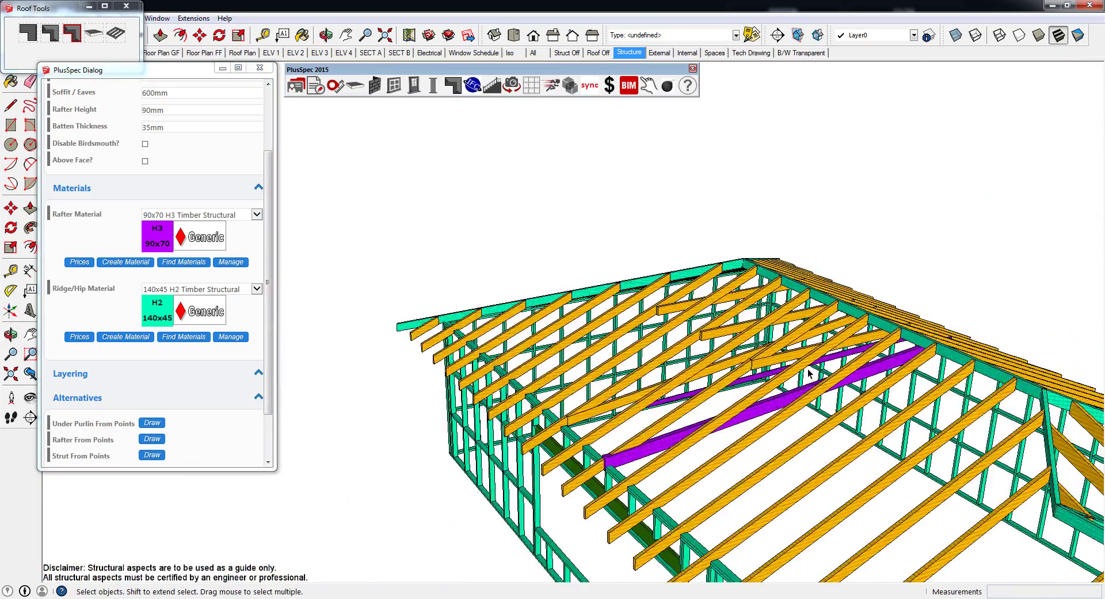
middle_click_drag(743, 257, 712, 320)
scroll(712, 321, "up", 3)
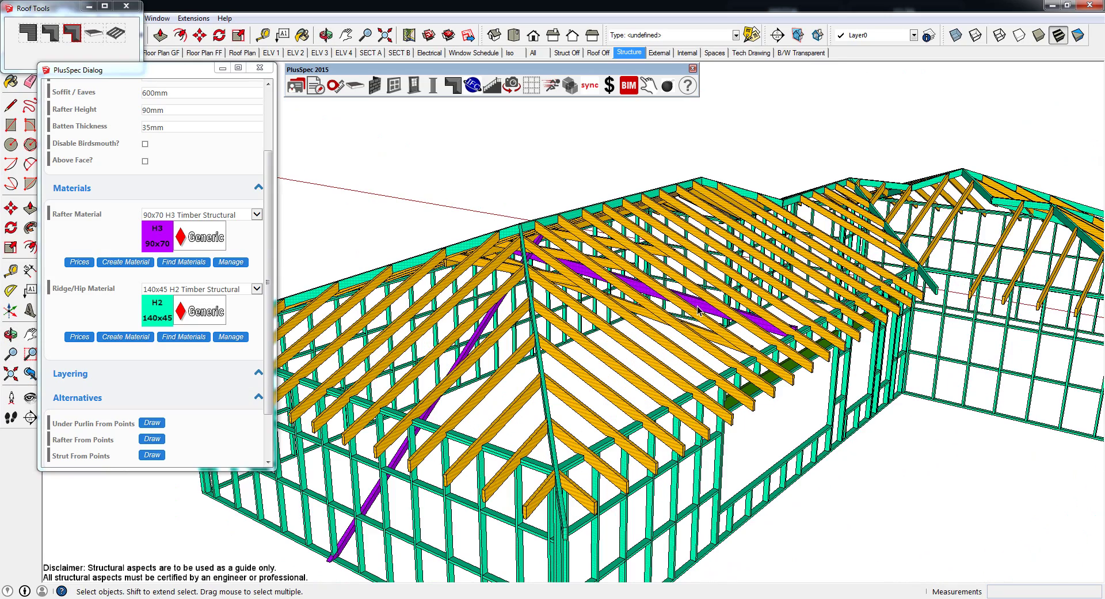
mouse_move(768, 321)
middle_mouse_down()
mouse_move(497, 334)
mouse_move(432, 323)
mouse_move(560, 303)
mouse_move(599, 323)
mouse_move(775, 336)
middle_mouse_up()
key("space")
middle_click_drag(843, 337, 490, 262)
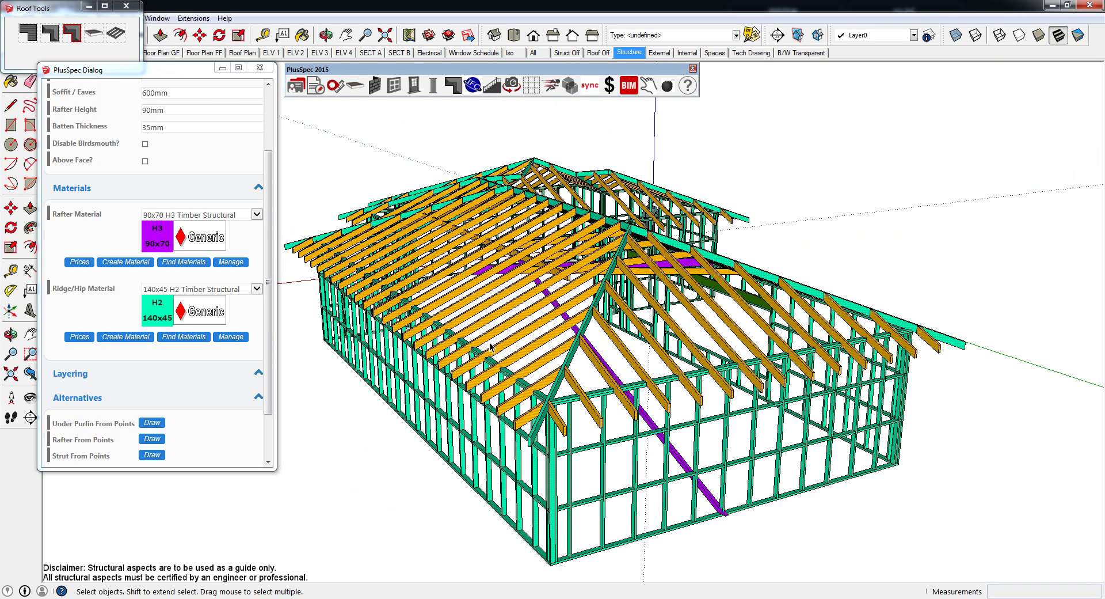
middle_click_drag(489, 353, 514, 113)
left_click(533, 52)
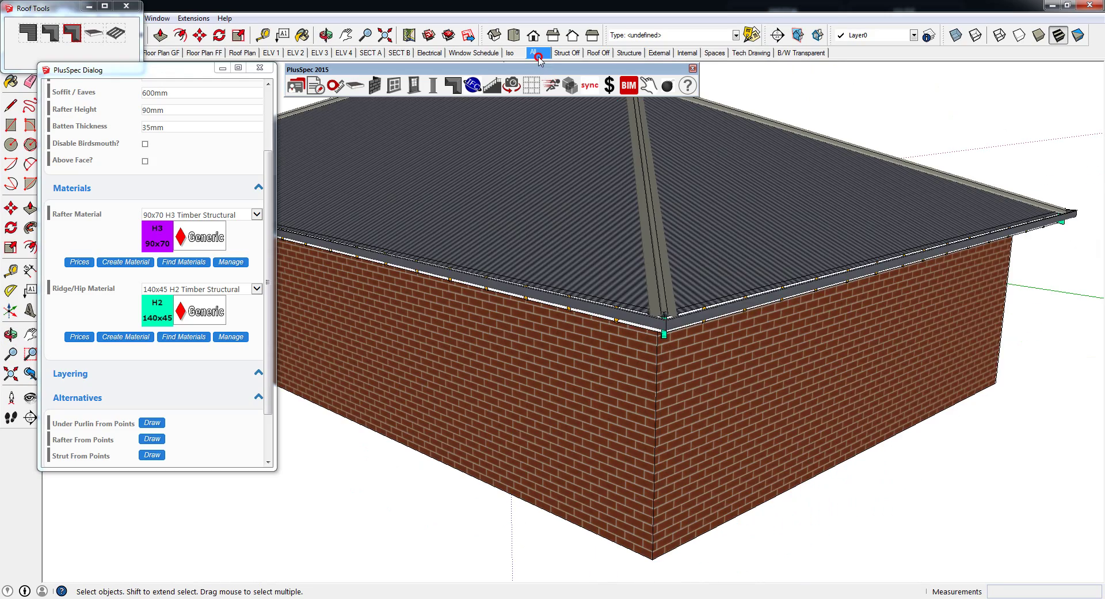
middle_click_drag(591, 246, 464, 330)
left_click(622, 52)
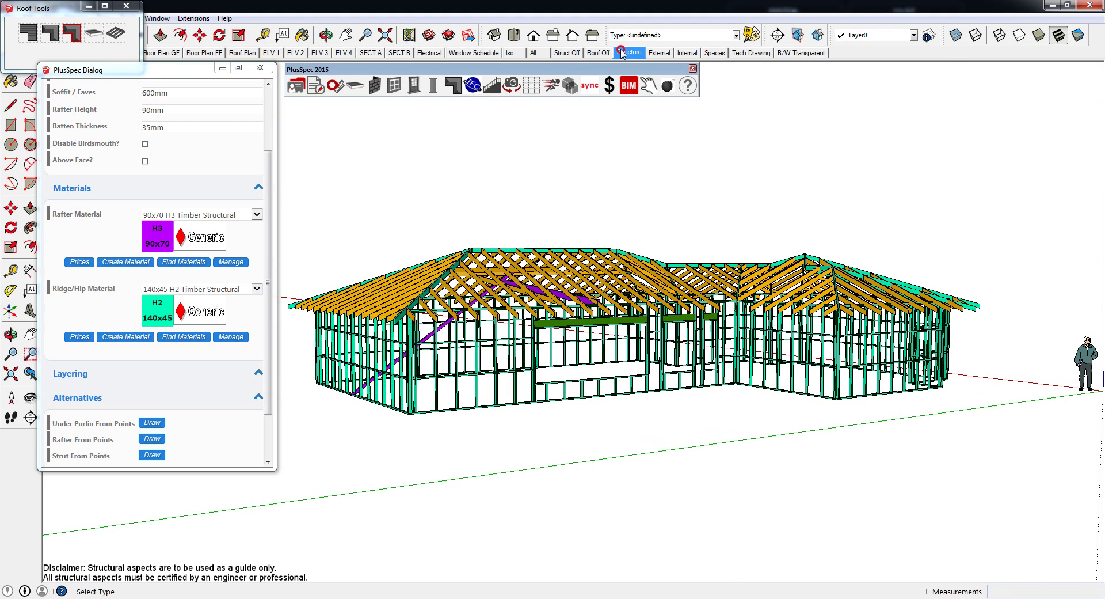